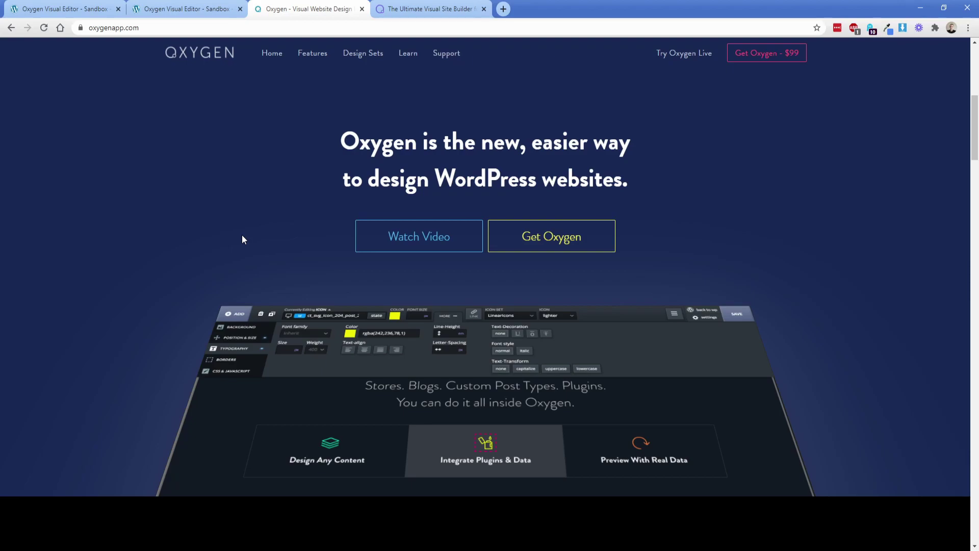
scroll(242, 235, "up", 5)
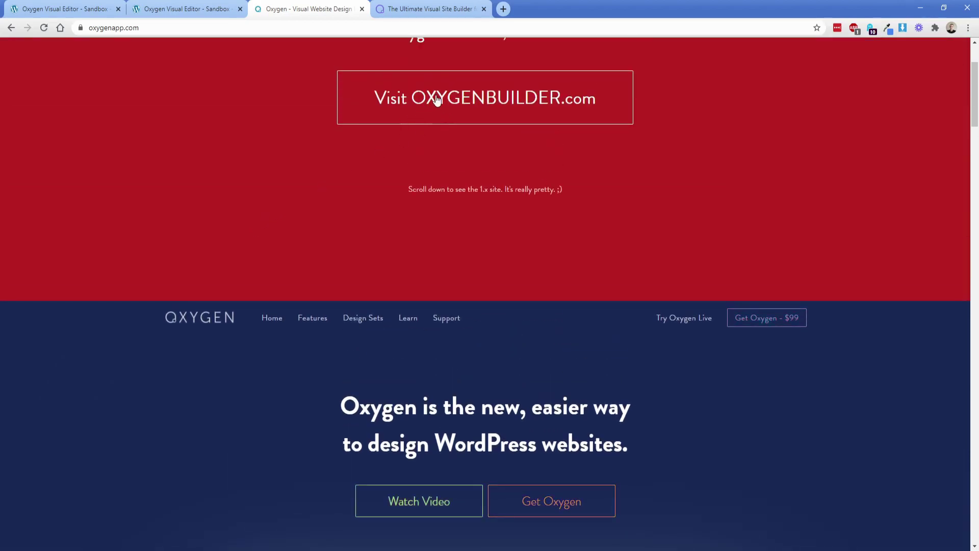
scroll(208, 304, "down", 5)
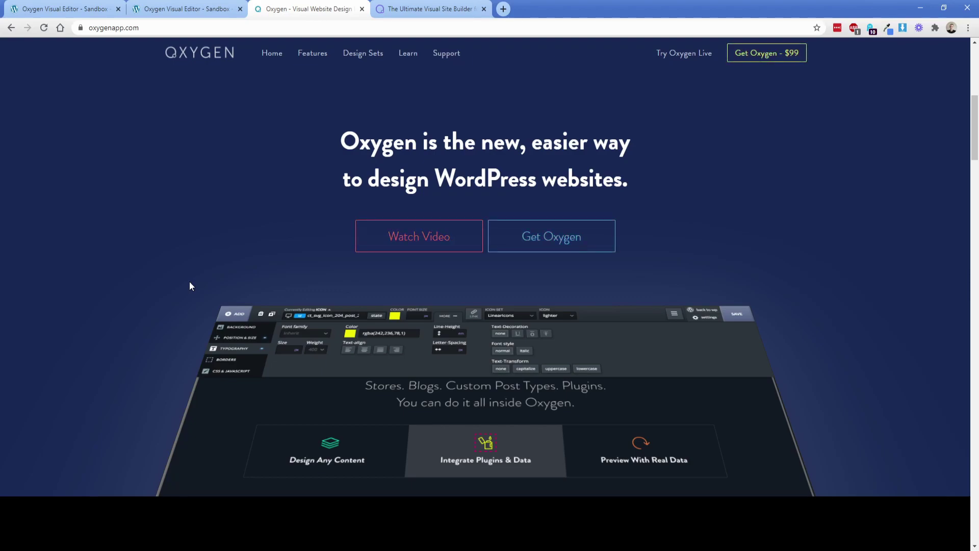
Compare the blank itchy-tamarin and auburn-skimmer sandbox editors, and show the page structure in the auburn-skimmer one.
left_click(90, 10)
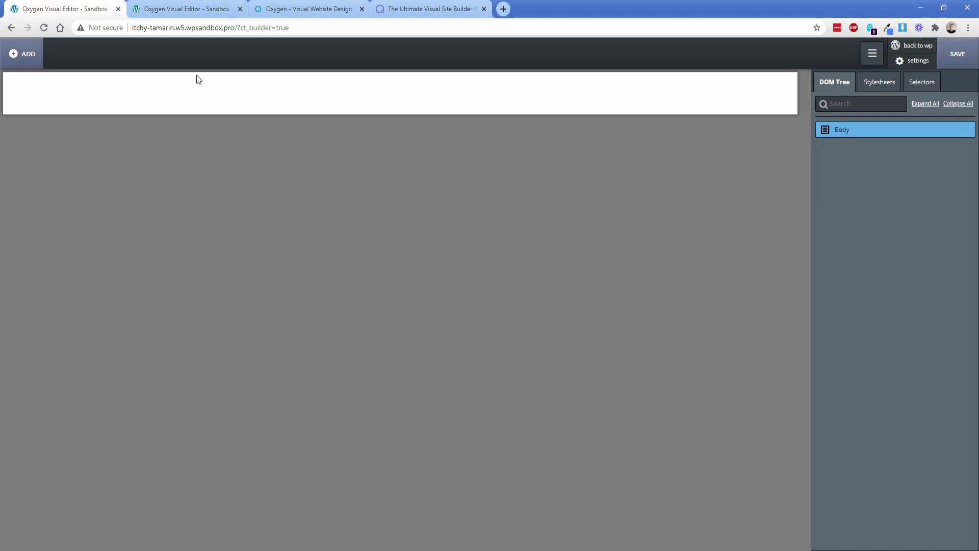
left_click(184, 9)
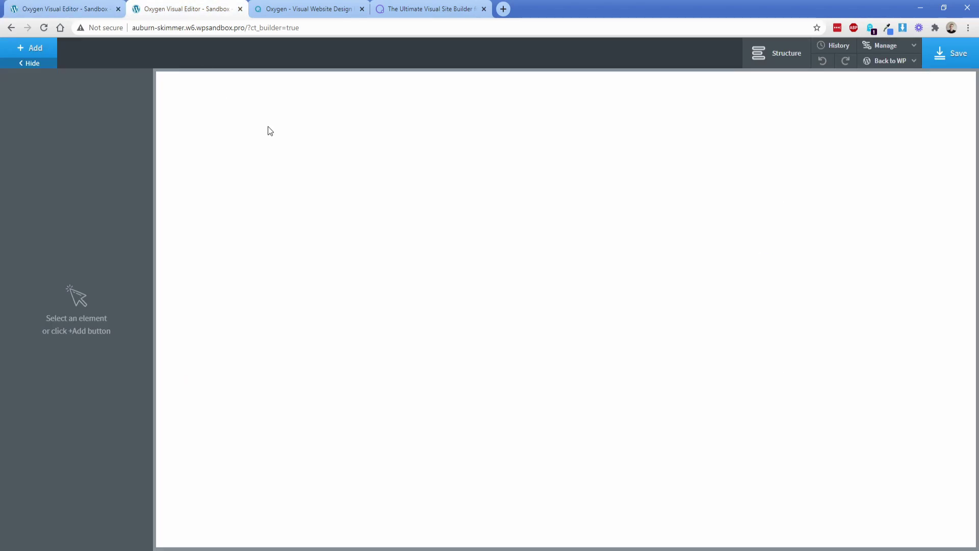
left_click(769, 63)
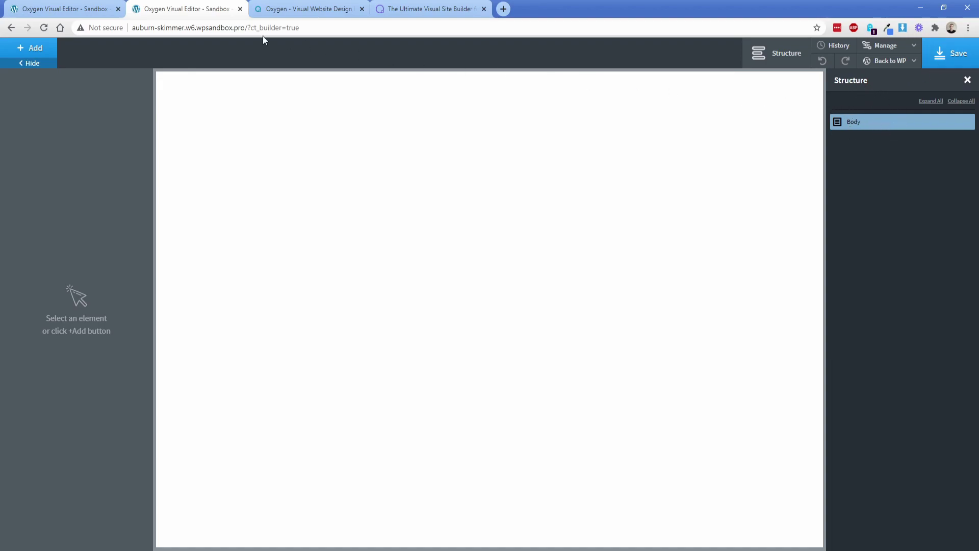
Examine the stylesheets, selectors and DOM tree of the page in the itchy-tamarin sandbox editor.
left_click(82, 9)
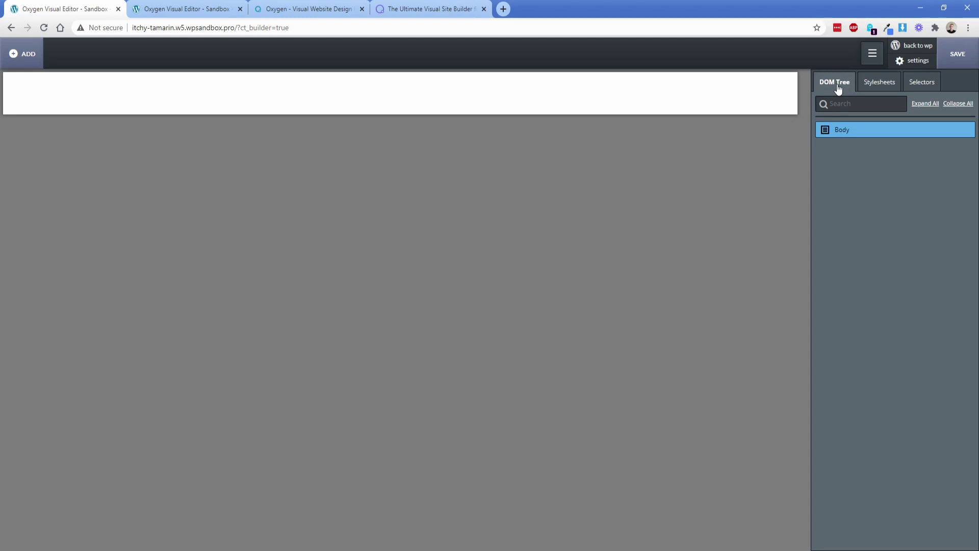
left_click(879, 85)
left_click(923, 87)
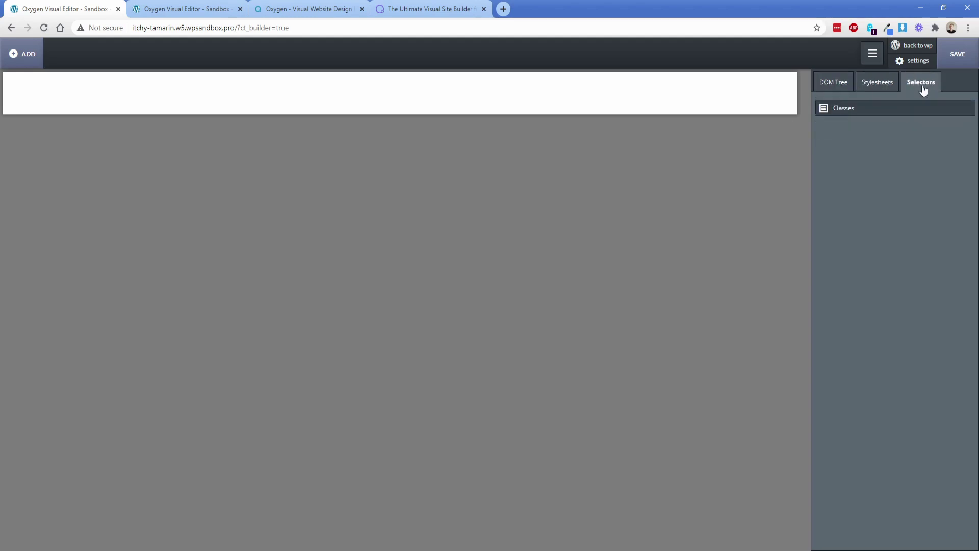
left_click(882, 87)
left_click(839, 88)
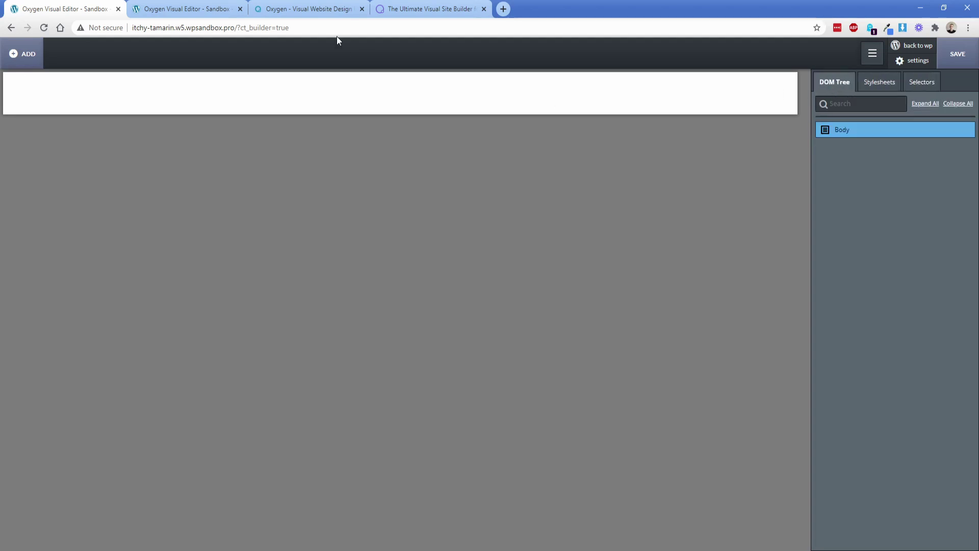
Look through the page width and overlay header options in the auburn-skimmer editor's page settings.
left_click(199, 5)
mouse_move(885, 45)
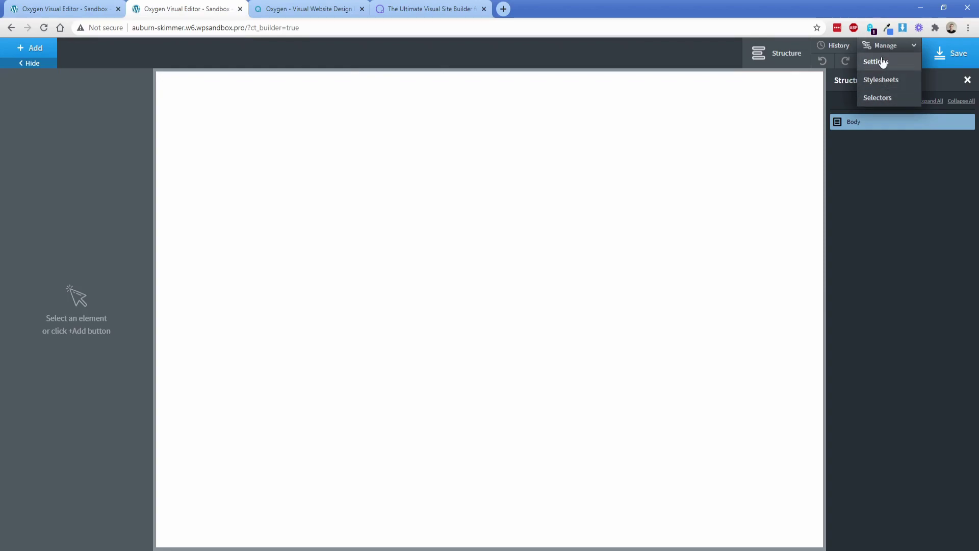
left_click(895, 66)
left_click(892, 115)
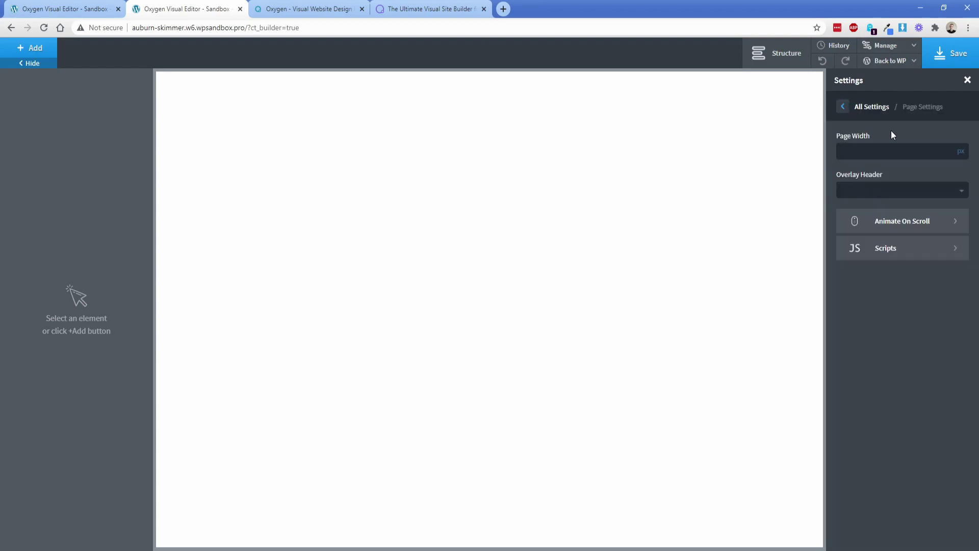
left_click(874, 154)
left_click(874, 193)
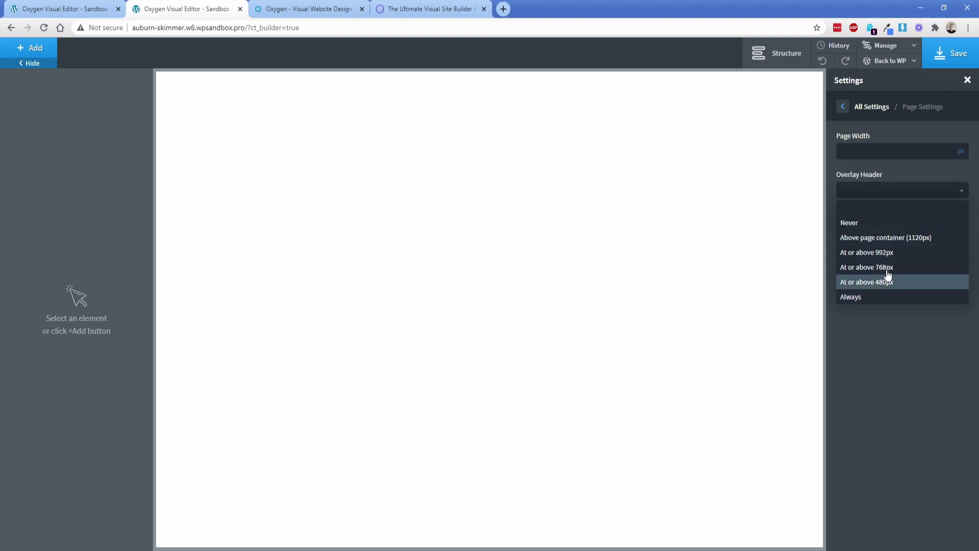
left_click(878, 330)
Review the Animate On Scroll and Scripts options in the page settings, and return to the settings overview.
left_click(888, 230)
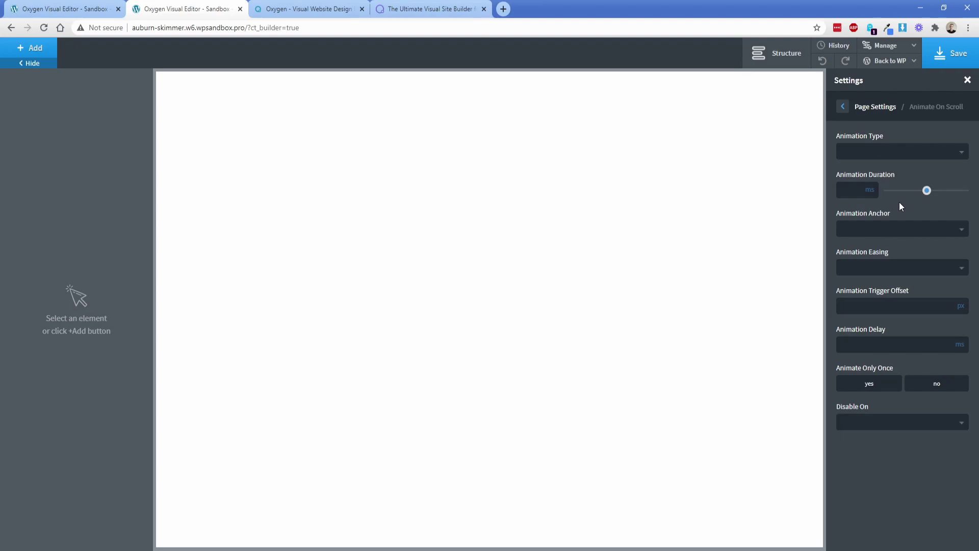
left_click(843, 106)
left_click(894, 257)
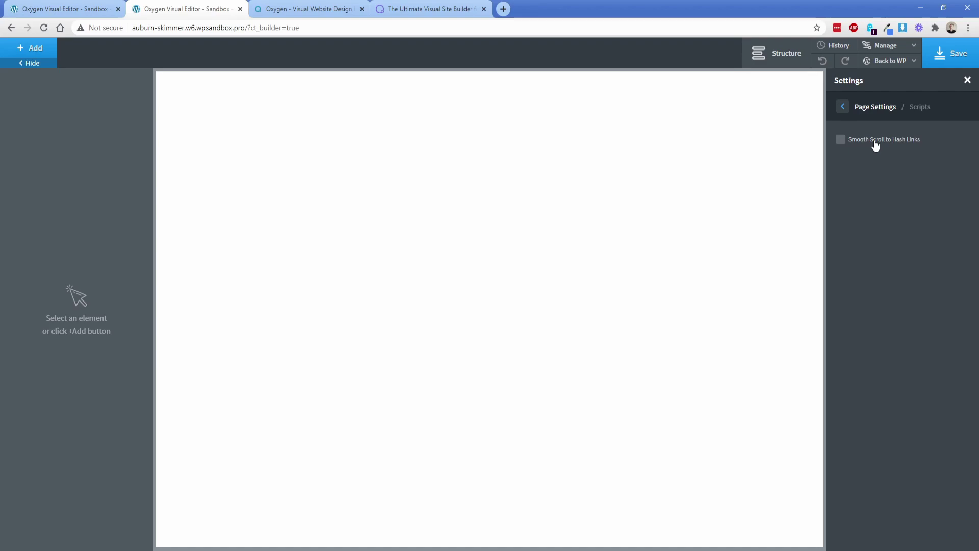
left_click(845, 106)
left_click(845, 106)
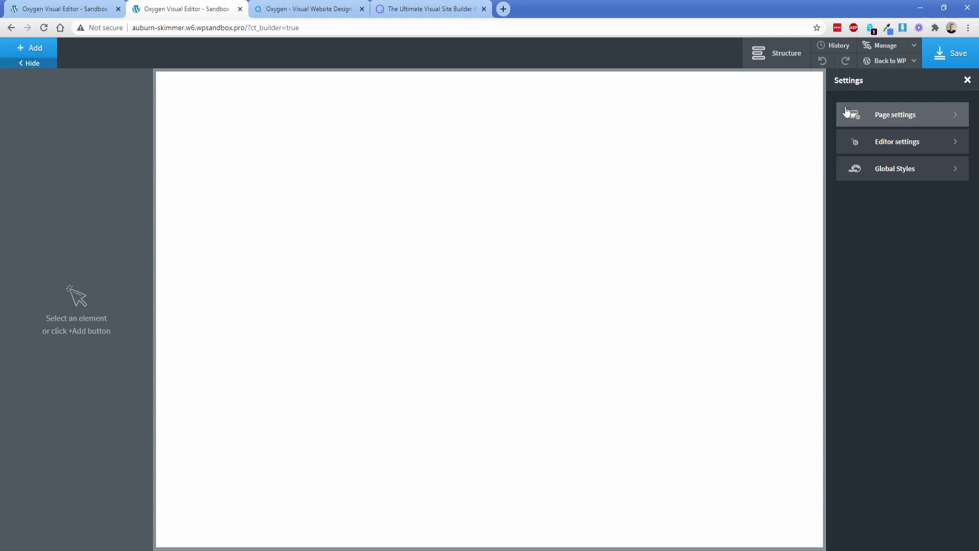
In the itchy-tamarin editor, review the page width in the page settings and the default fonts in the global settings.
left_click(64, 8)
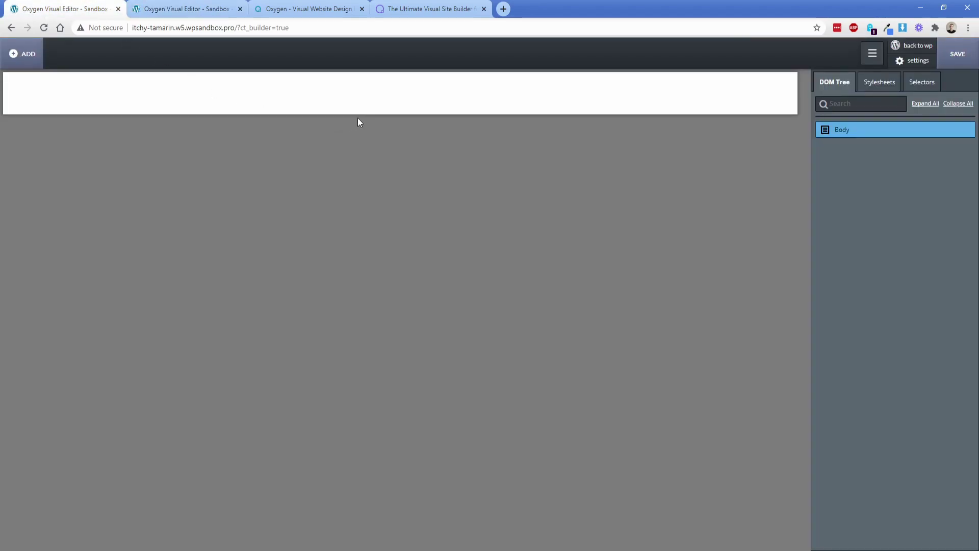
left_click(905, 64)
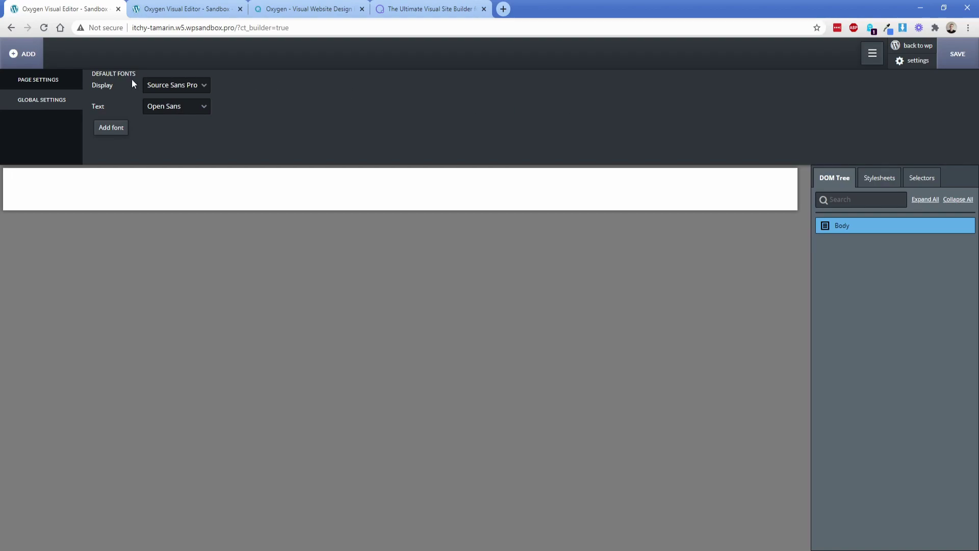
left_click(68, 81)
double_click(151, 85)
left_click(225, 86)
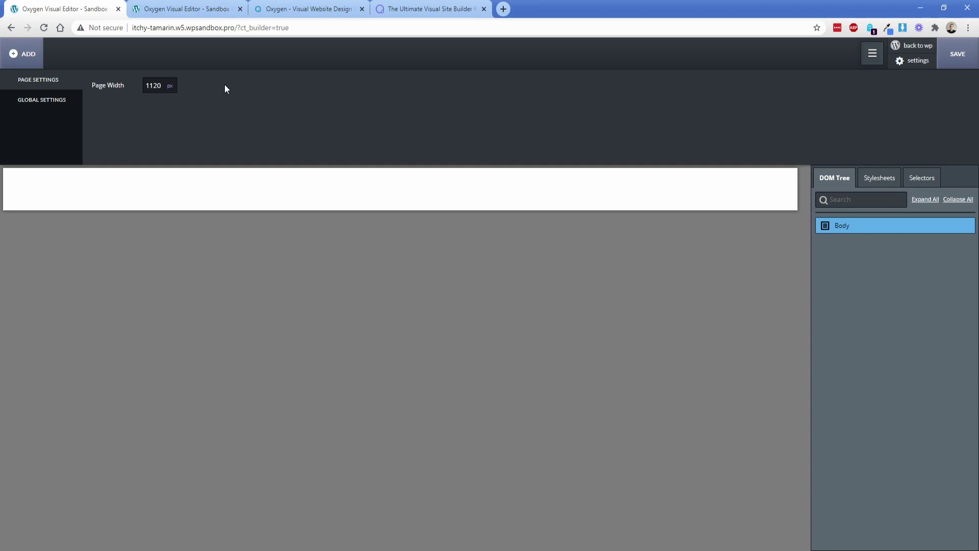
left_click(153, 85)
left_click(207, 97)
left_click(29, 104)
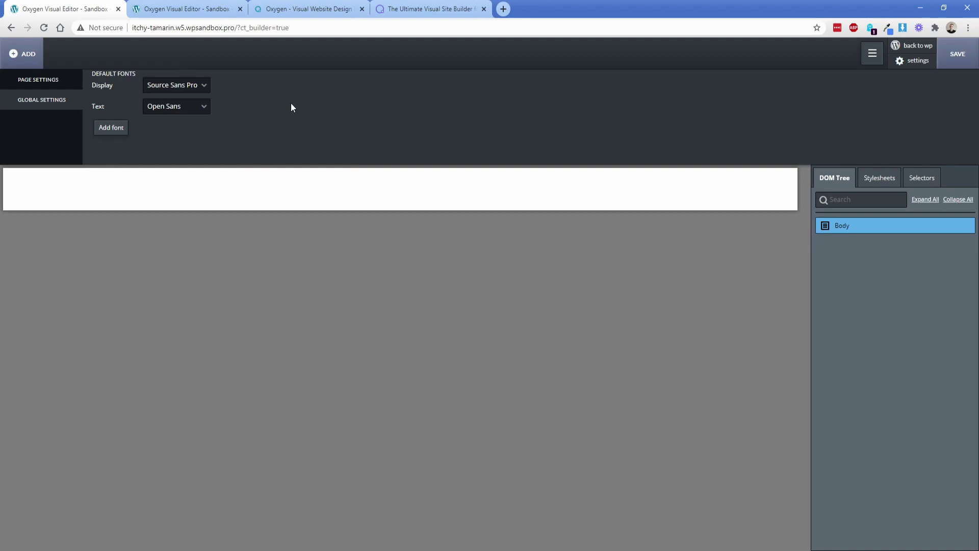
In the auburn-skimmer editor, examine the Headings and Body Text options of the global styles.
left_click(180, 16)
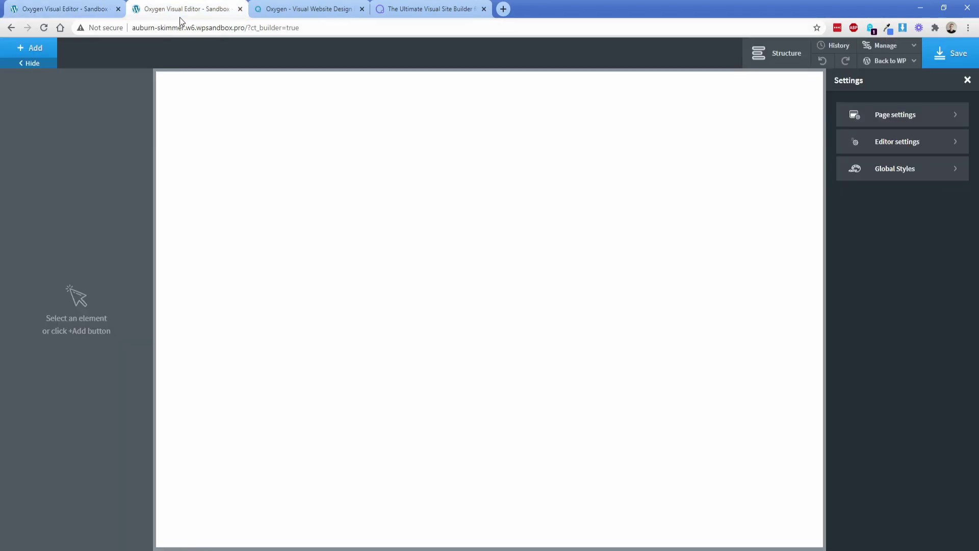
left_click(883, 168)
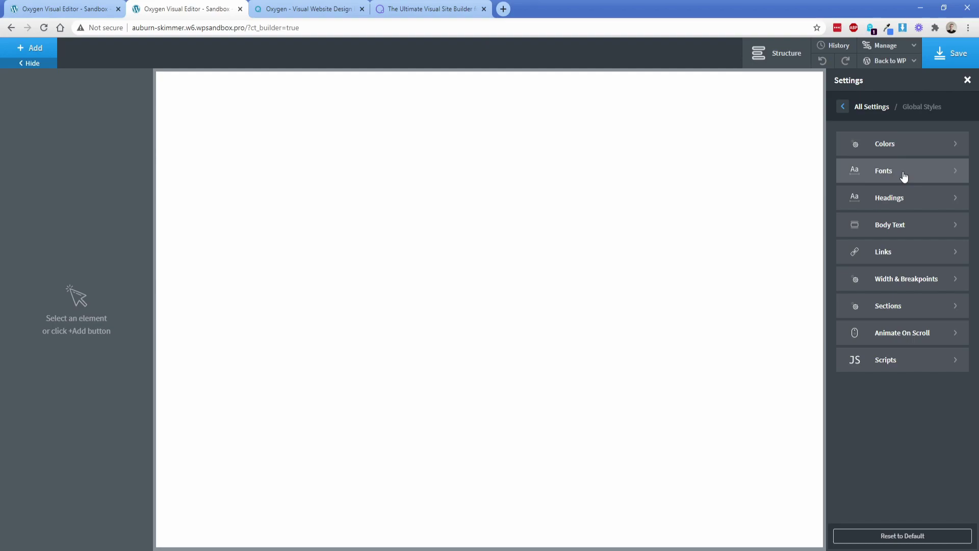
left_click(910, 198)
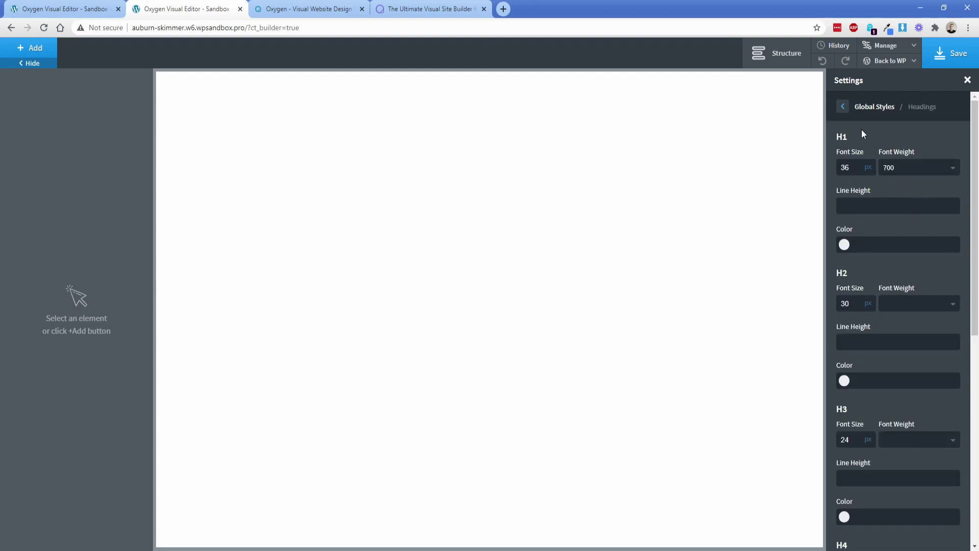
scroll(867, 327, "down", 8)
scroll(876, 362, "up", 8)
left_click(843, 107)
left_click(859, 224)
left_click(843, 106)
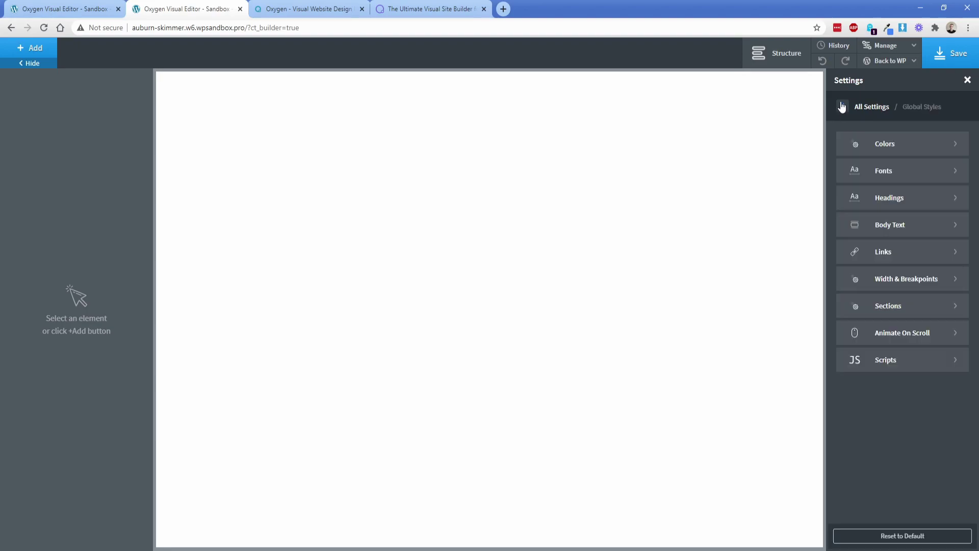
Examine the Links, Width & Breakpoints and Sections options of the global styles.
left_click(862, 251)
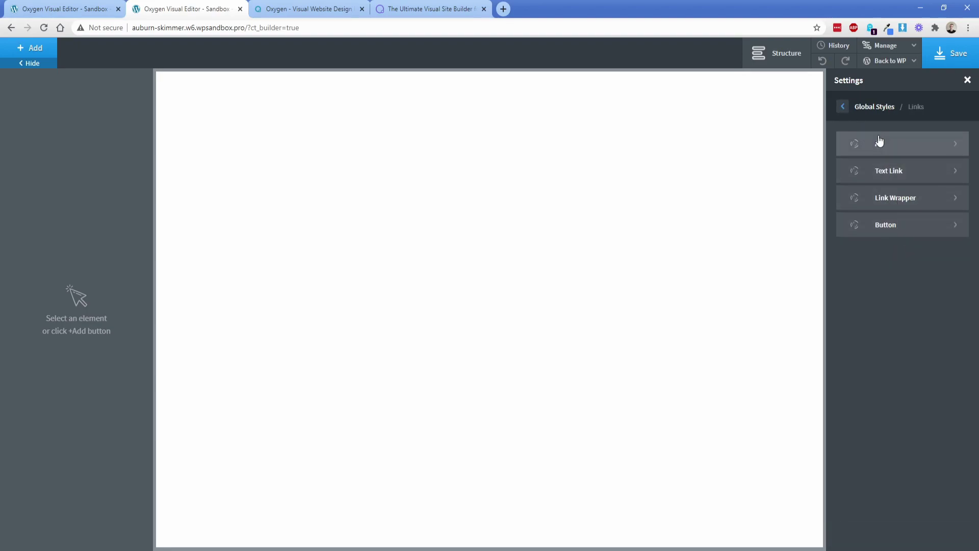
left_click(844, 107)
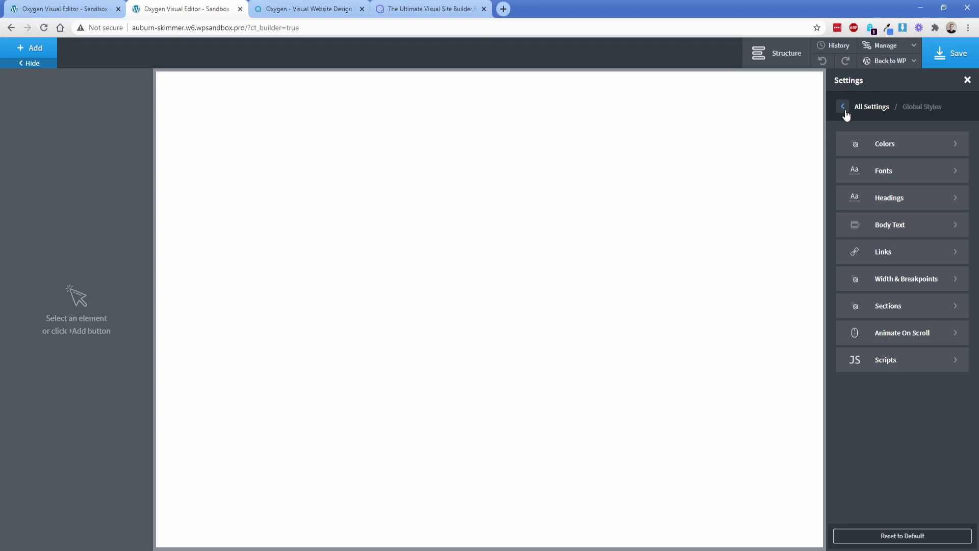
left_click(891, 275)
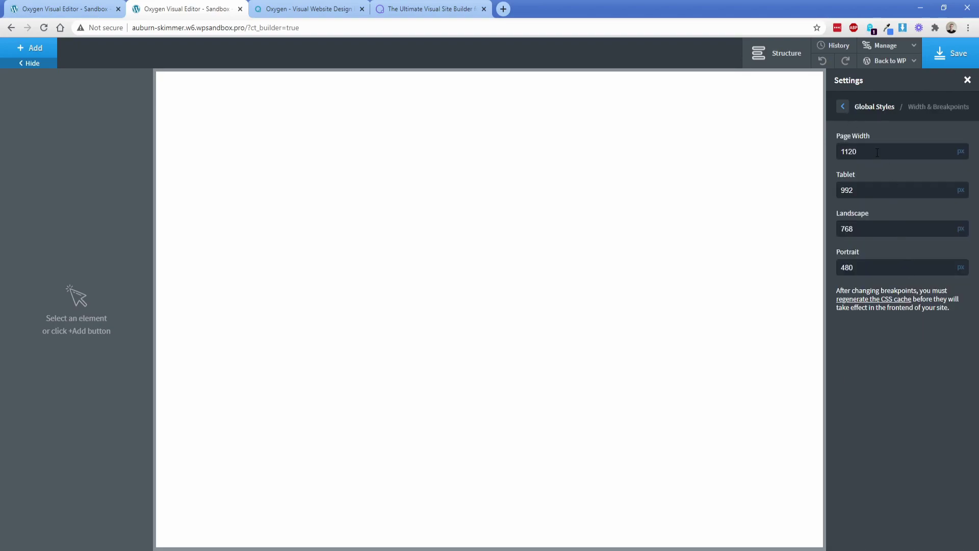
left_click(844, 107)
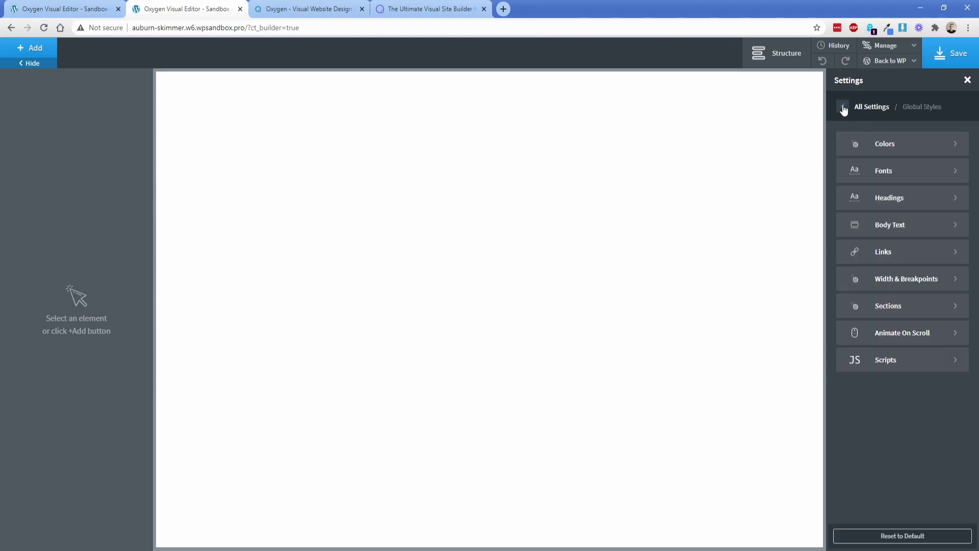
left_click(889, 304)
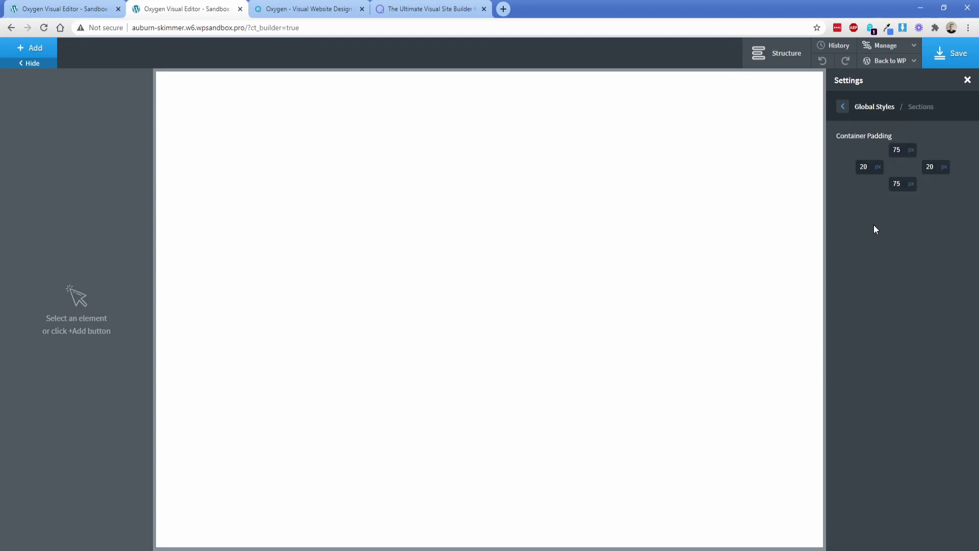
left_click(843, 107)
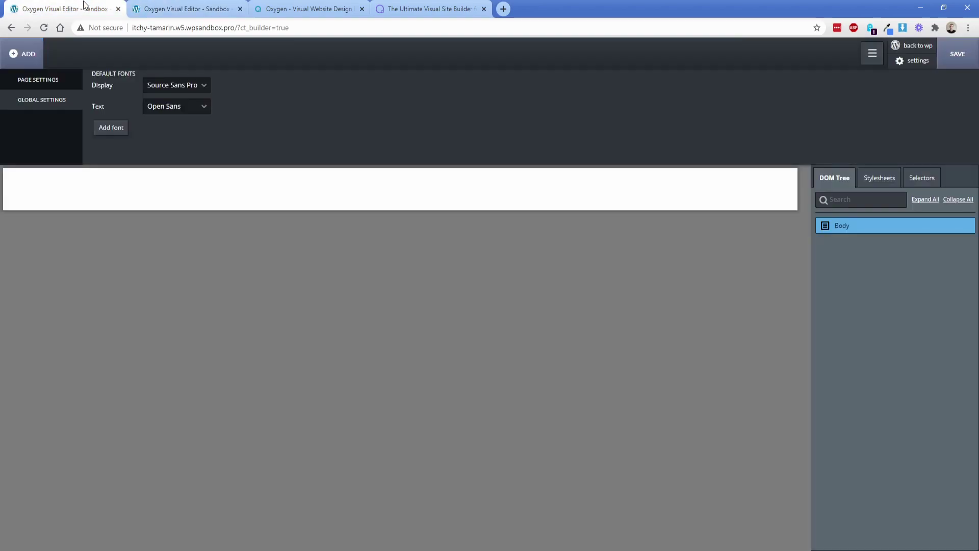
Add a Section to the empty page body in the itchy-tamarin sandbox editor.
left_click(81, 9)
left_click(28, 55)
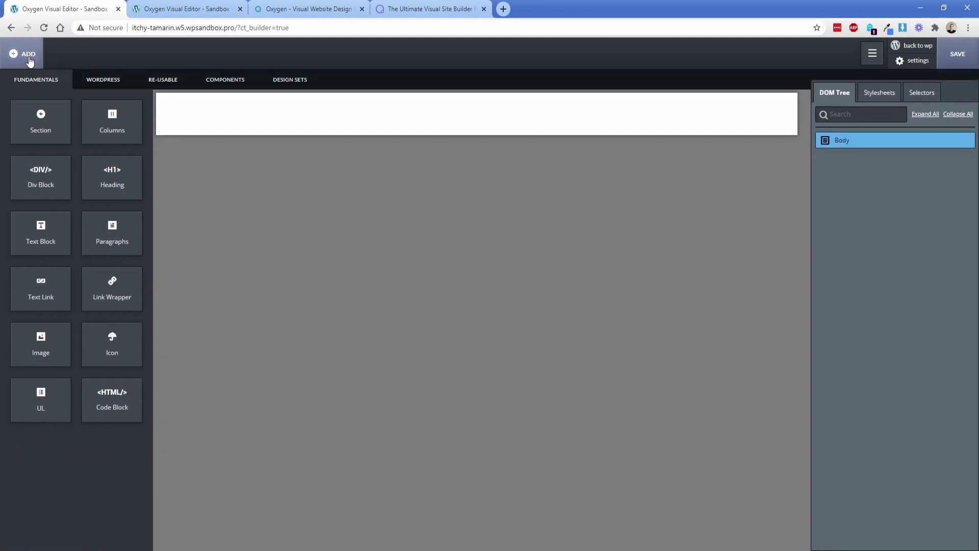
left_click(43, 121)
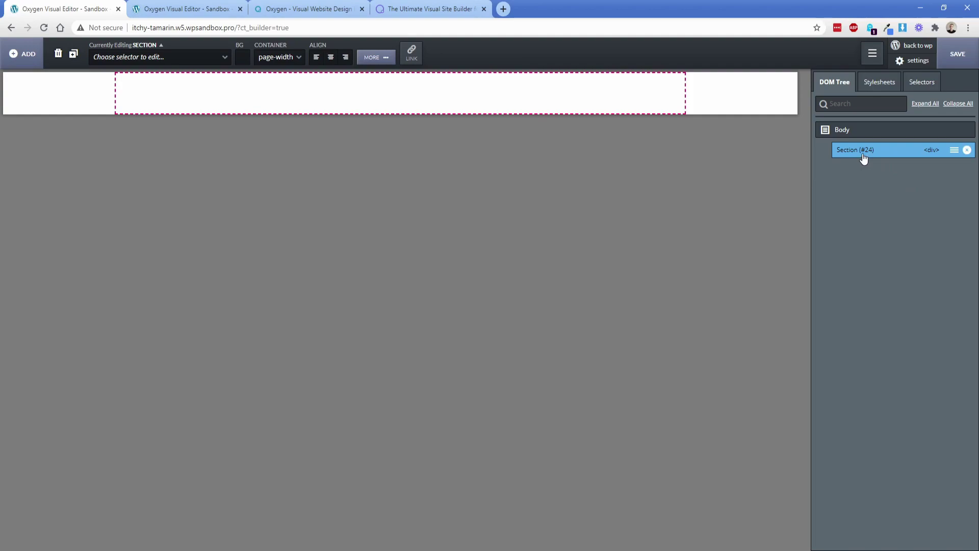
Give the section the class main-section and switch back to editing its ID selector.
left_click(174, 62)
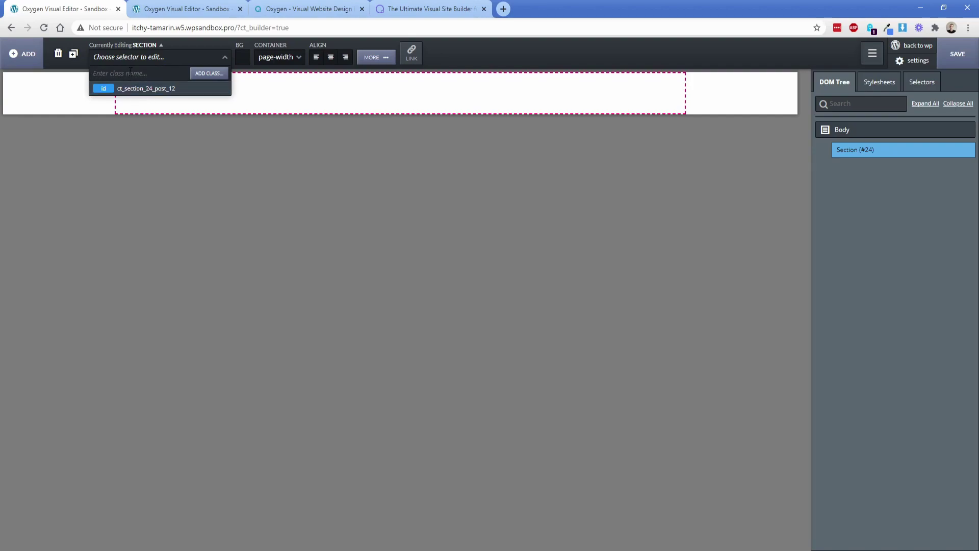
type("main-section")
key("Return")
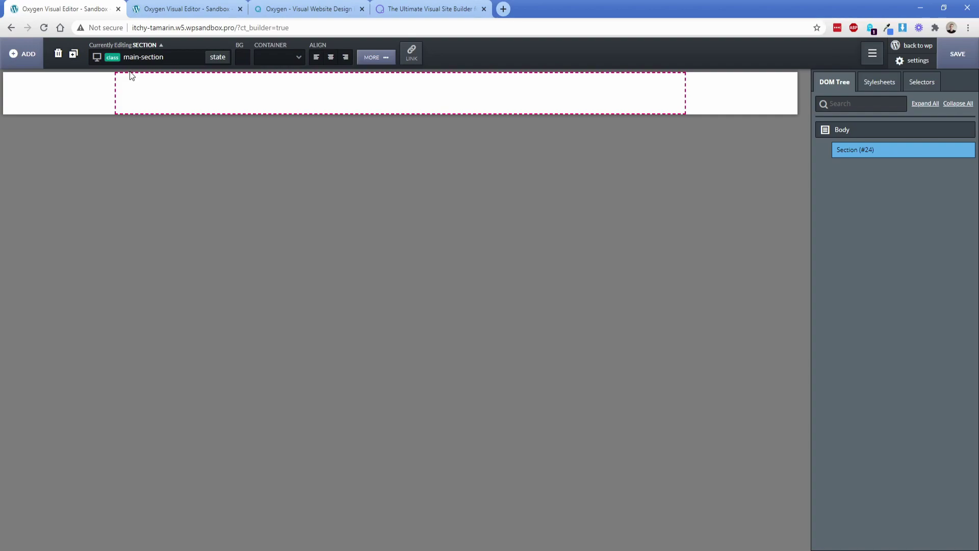
left_click(120, 59)
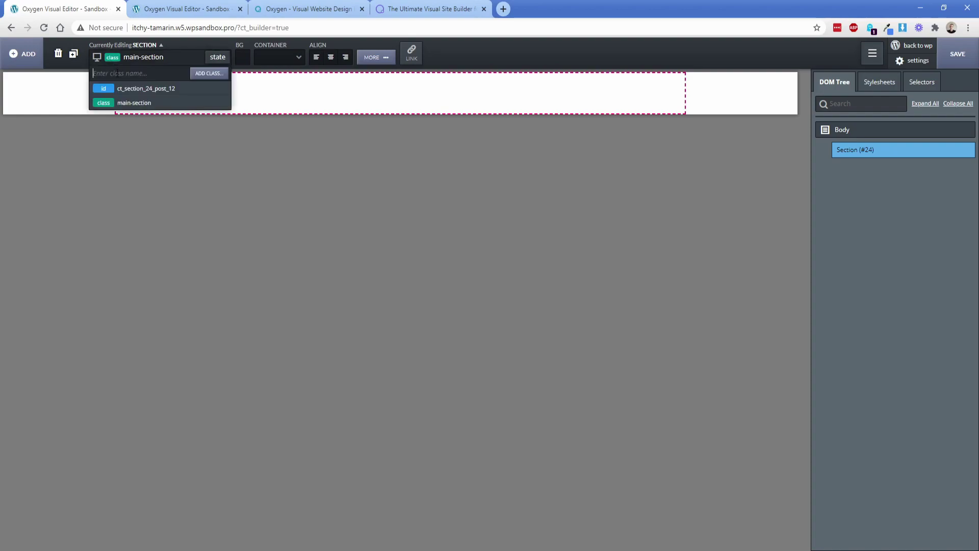
left_click(141, 92)
Try the full width container on the section and return it to page width.
left_click(280, 57)
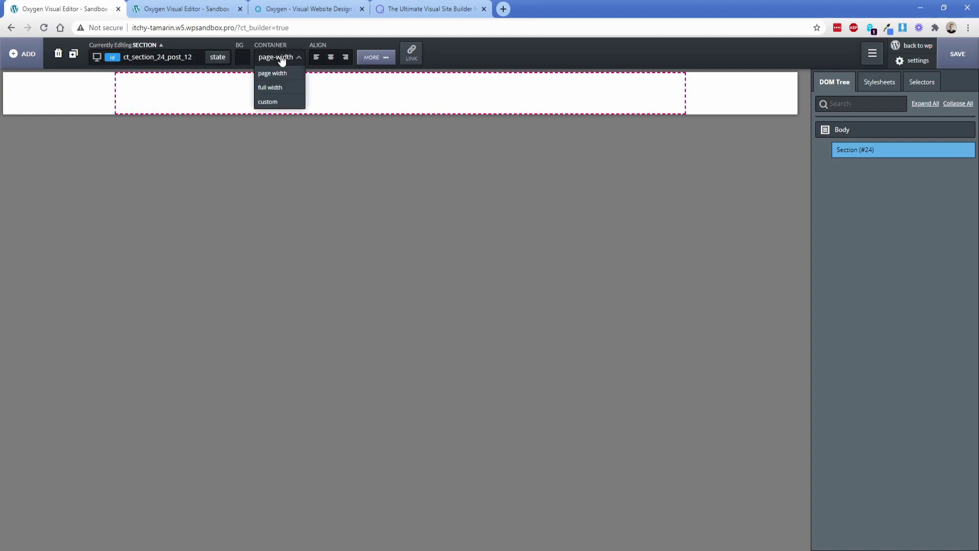
left_click(270, 88)
left_click(281, 59)
left_click(285, 77)
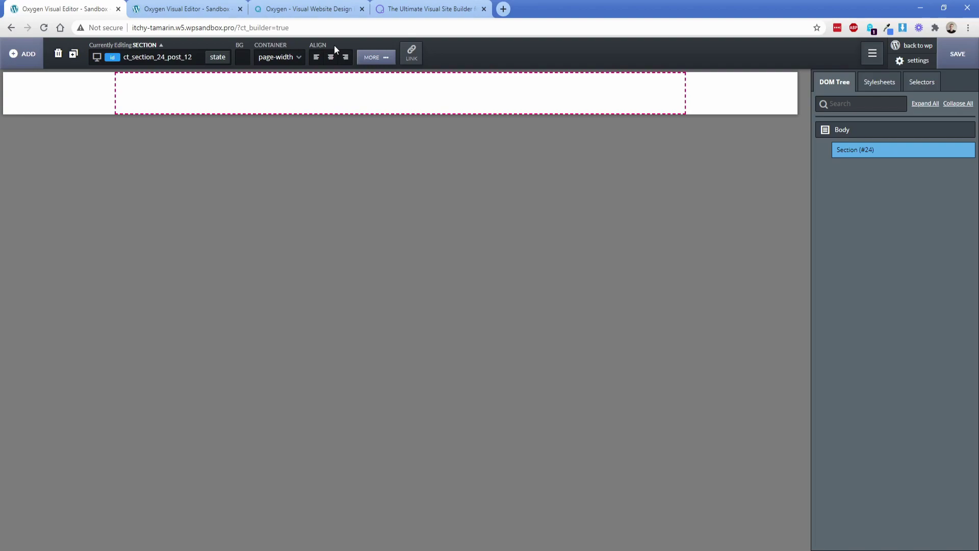
Give the section an off-white background color and review its background image and tiling options.
left_click(373, 58)
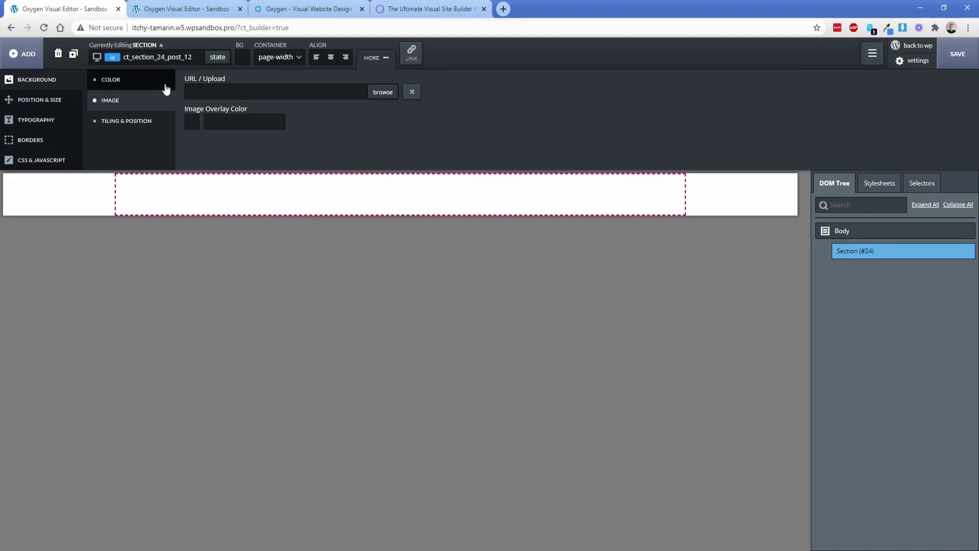
left_click(138, 89)
left_click(192, 88)
left_click(117, 105)
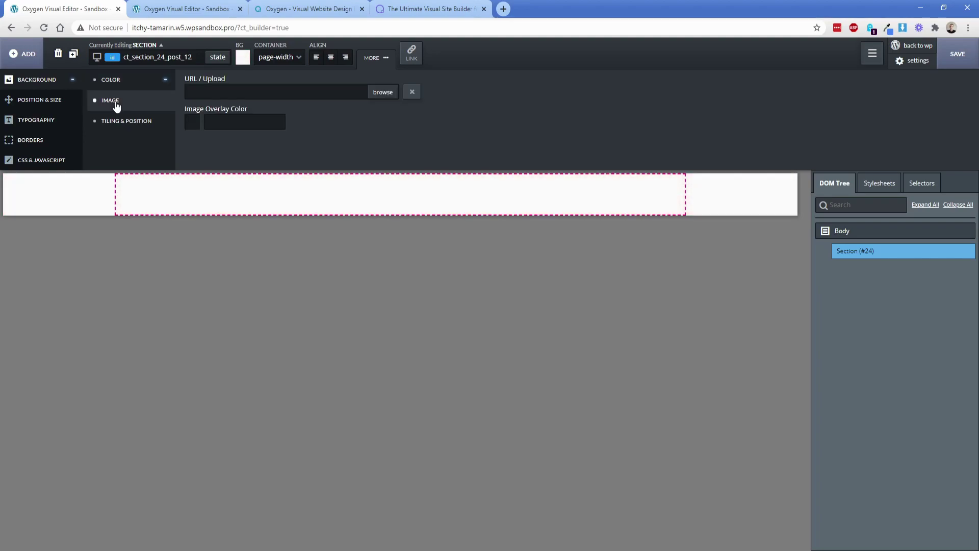
left_click(123, 122)
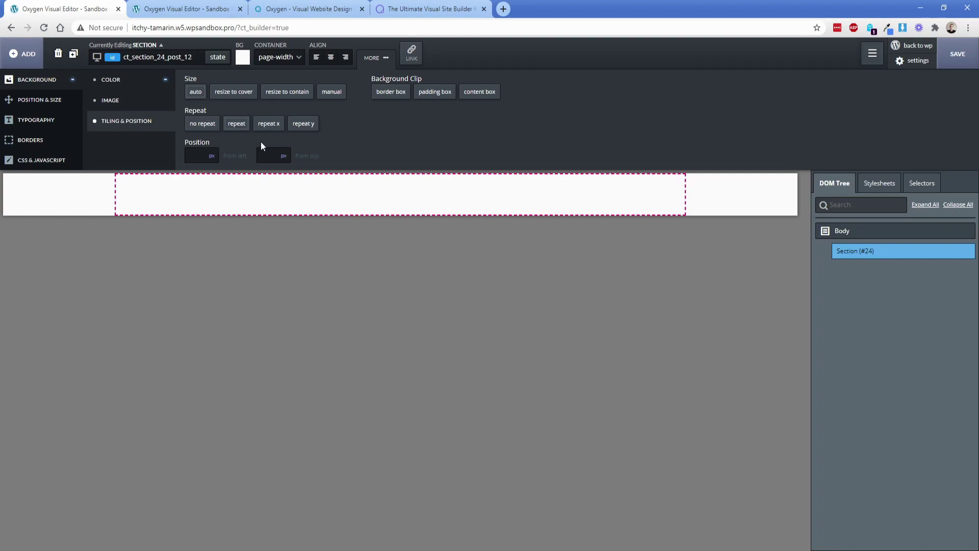
Set the section's container padding to 75 px on all sides.
left_click(50, 101)
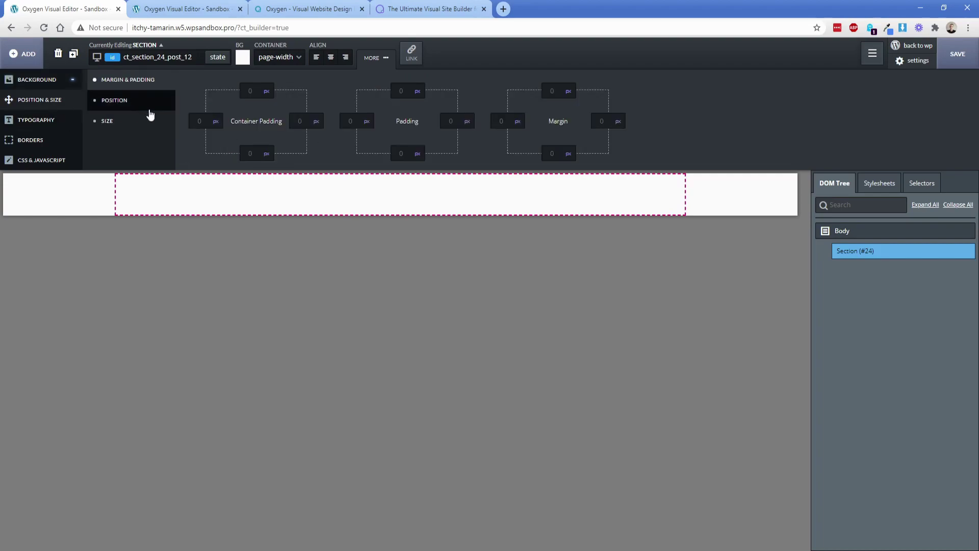
left_click(250, 90)
type("75")
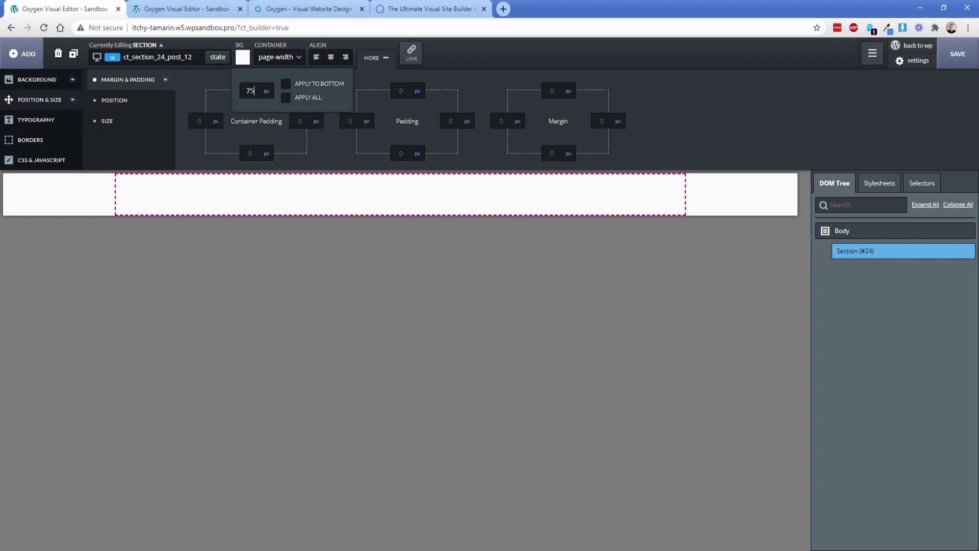
left_click(308, 98)
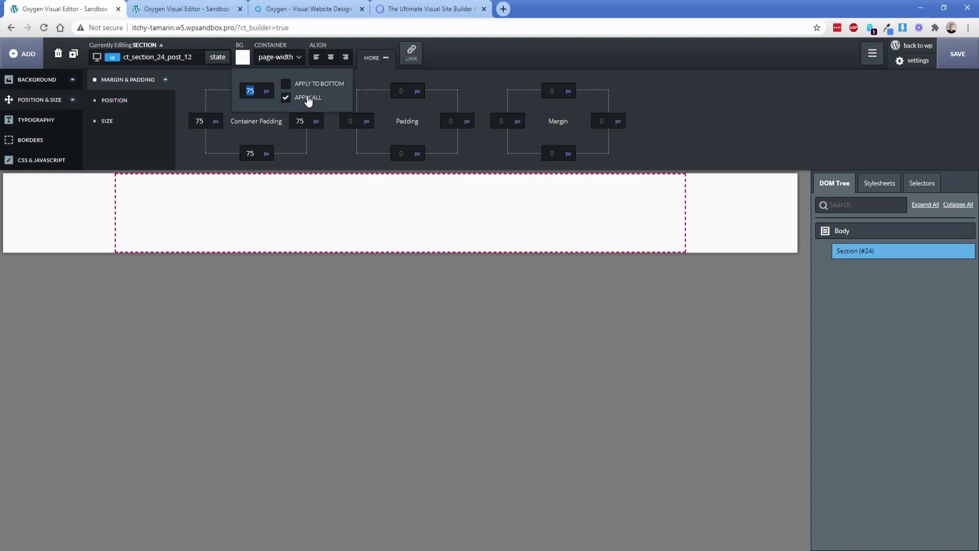
Examine the section's typography, border and custom CSS options.
left_click(44, 121)
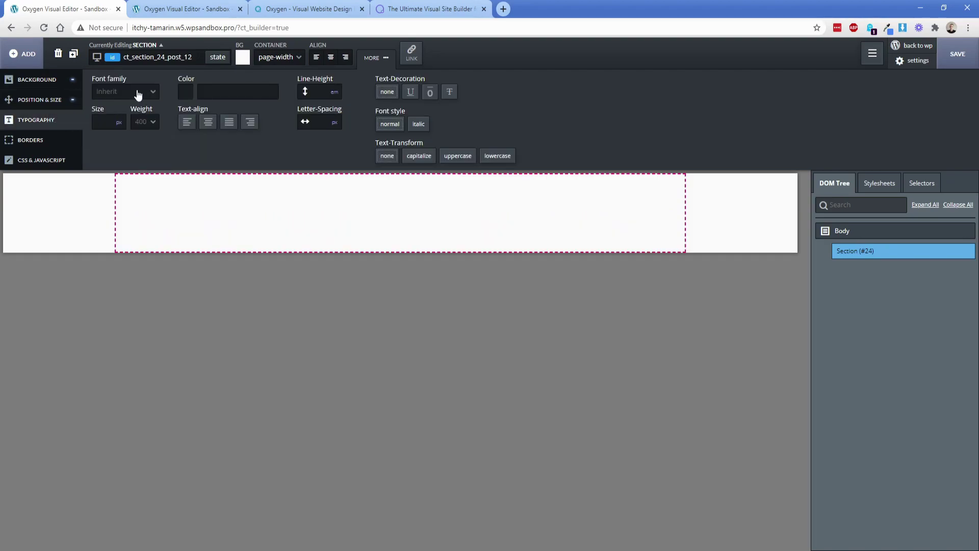
left_click(40, 142)
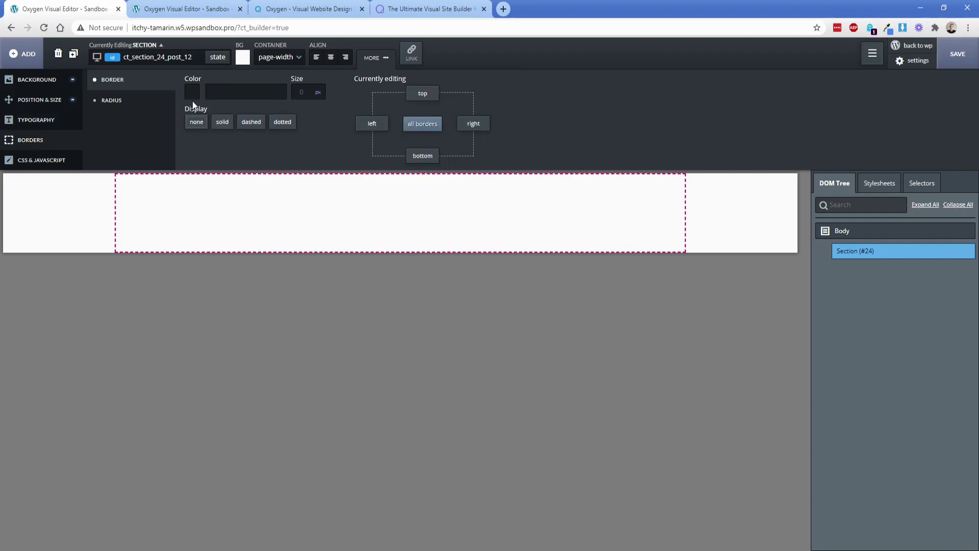
left_click(48, 160)
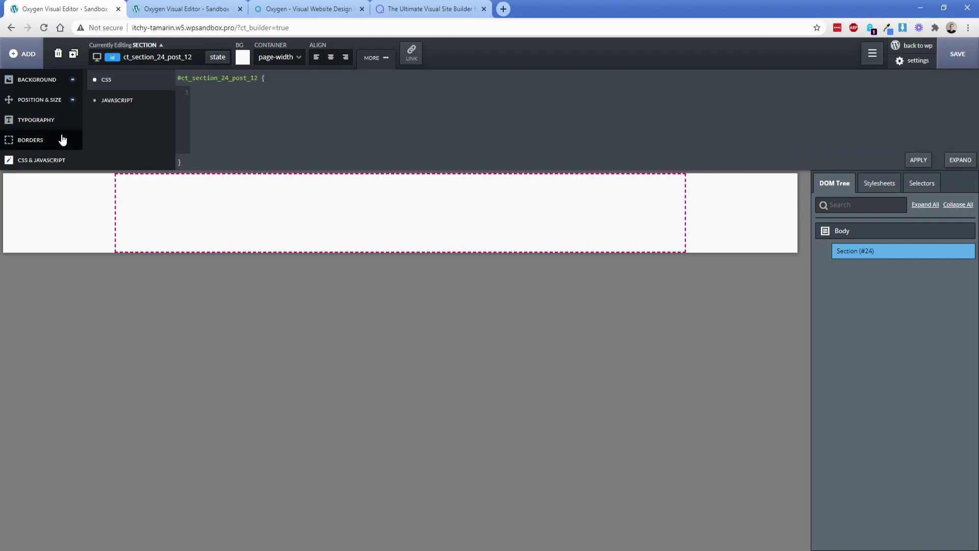
Switch to the auburn-skimmer sandbox editor and add a Section to its empty page.
left_click(173, 9)
left_click(38, 57)
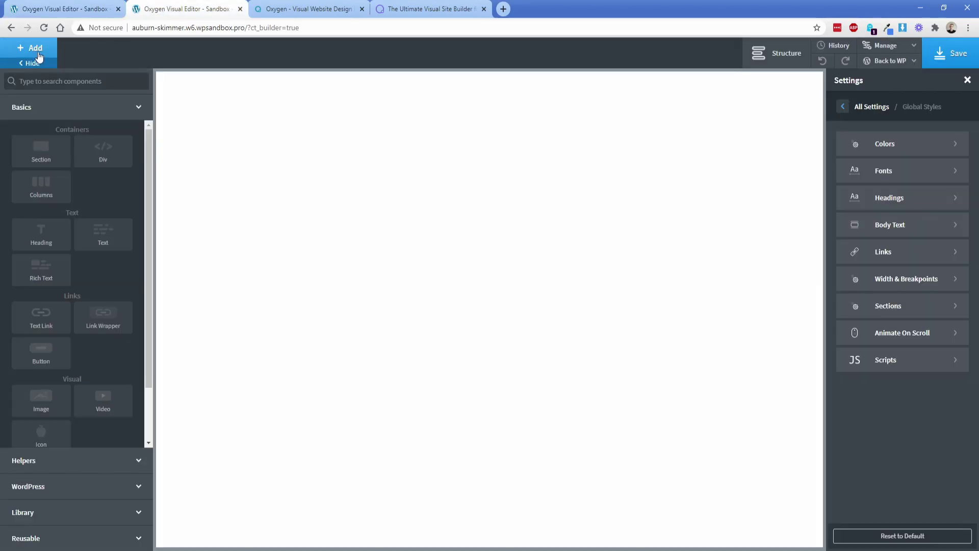
left_click(49, 147)
Examine the new section's advanced styling categories, including its Attributes and Effects options.
left_click(90, 140)
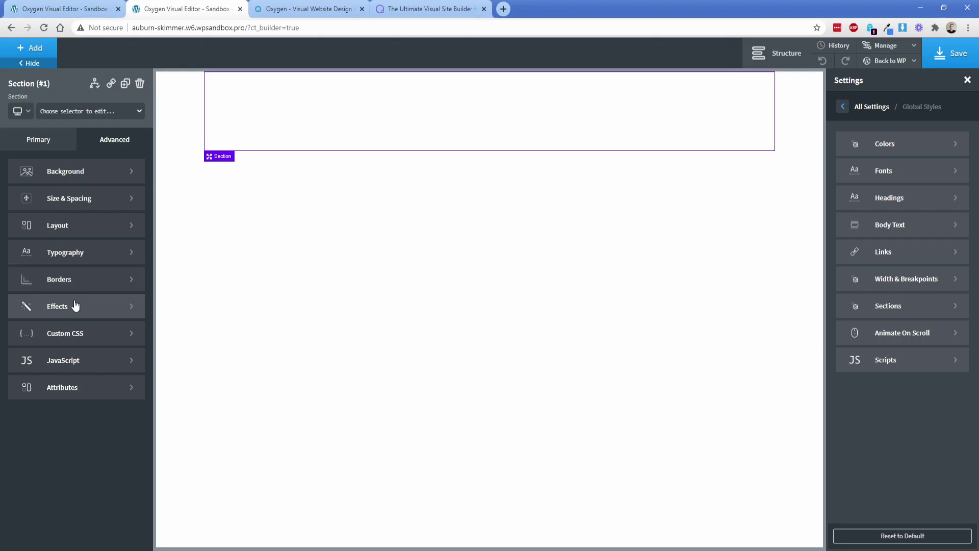
left_click(76, 386)
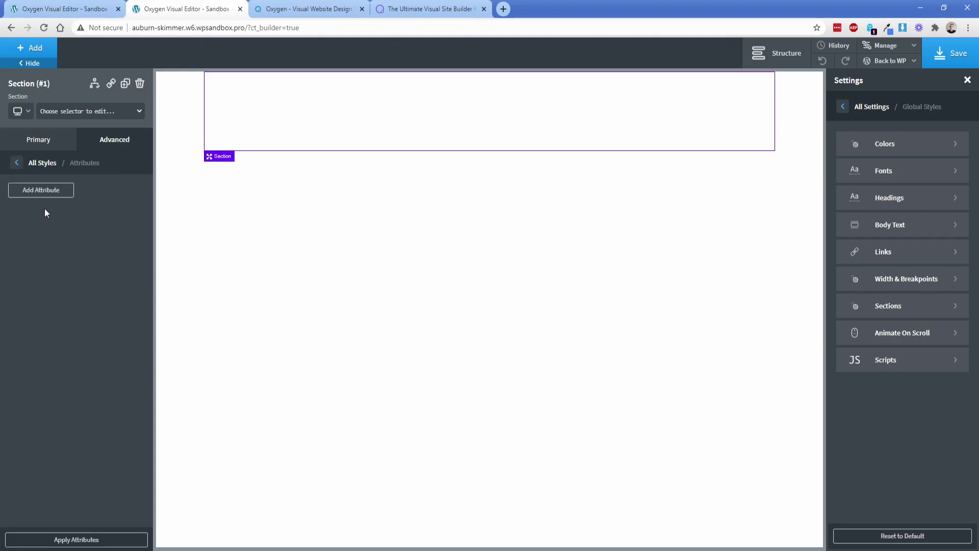
left_click(16, 163)
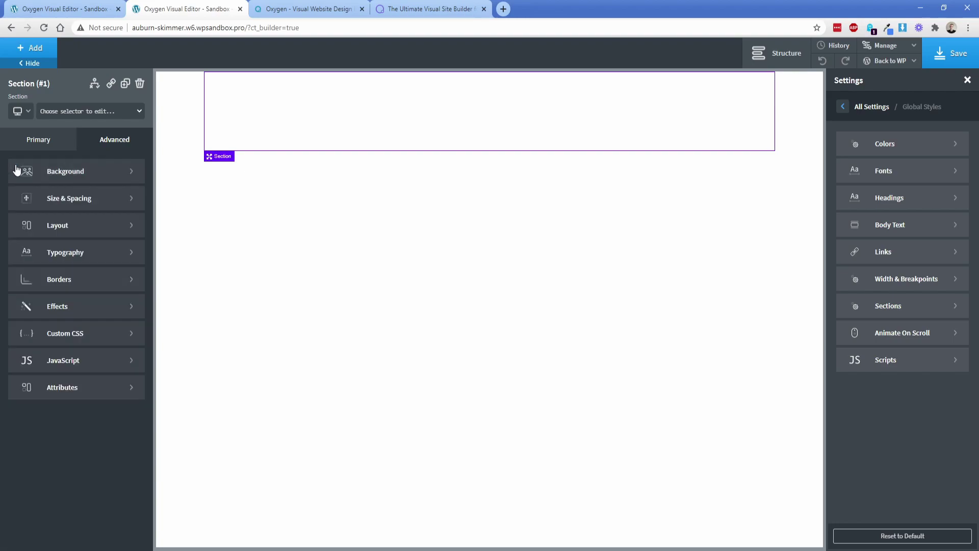
left_click(73, 305)
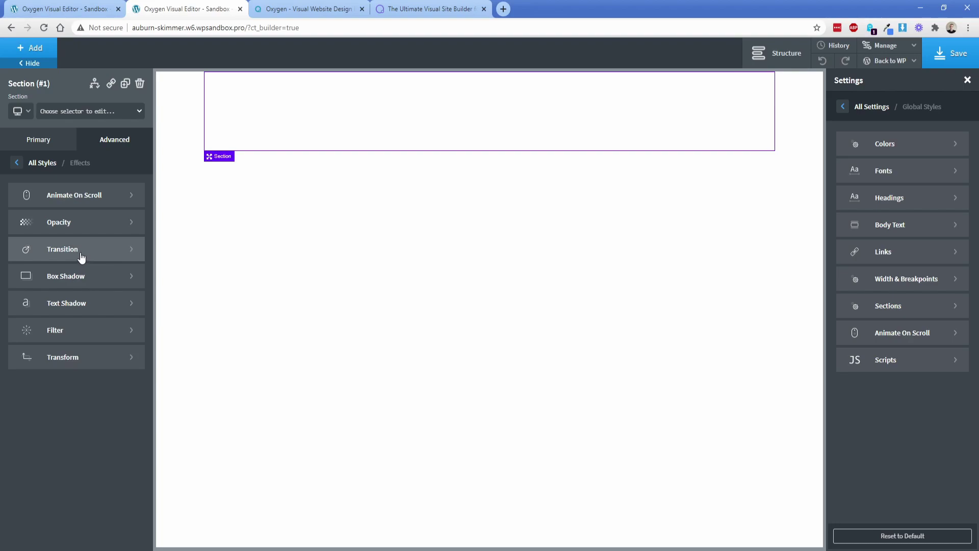
Compare the element libraries for adding components in the itchy-tamarin and auburn-skimmer editors.
left_click(82, 15)
left_click(20, 54)
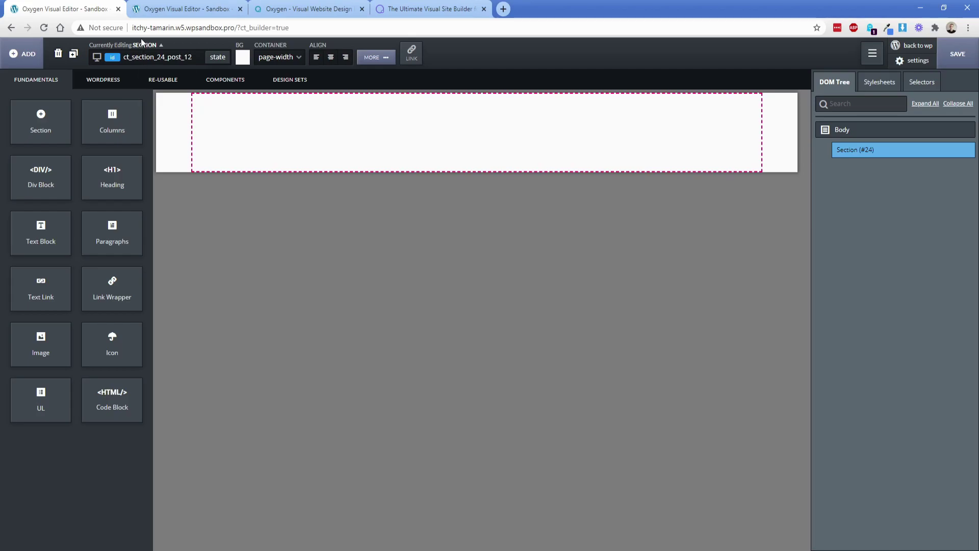
left_click(148, 14)
left_click(36, 49)
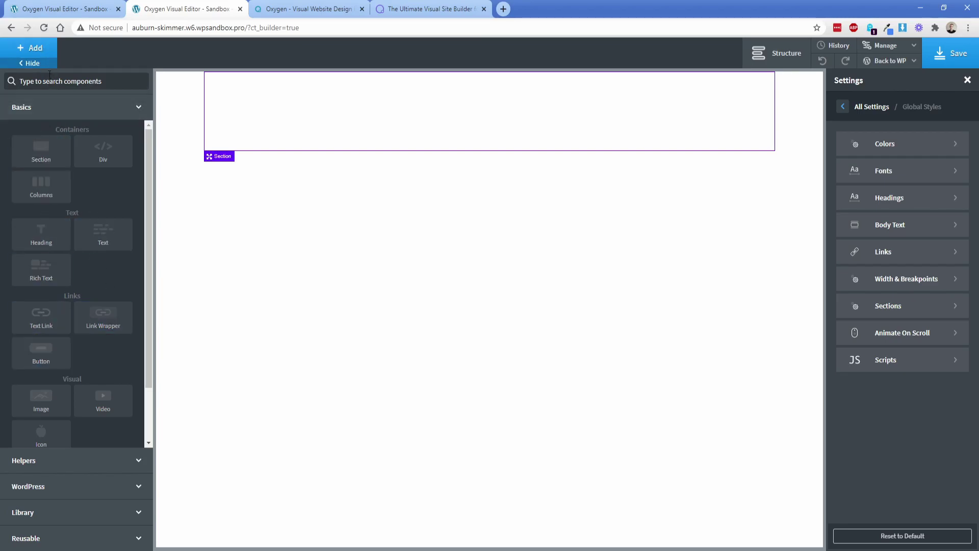
Add a Heading to the section in the itchy-tamarin editor with the text "This is a headline.".
left_click(57, 13)
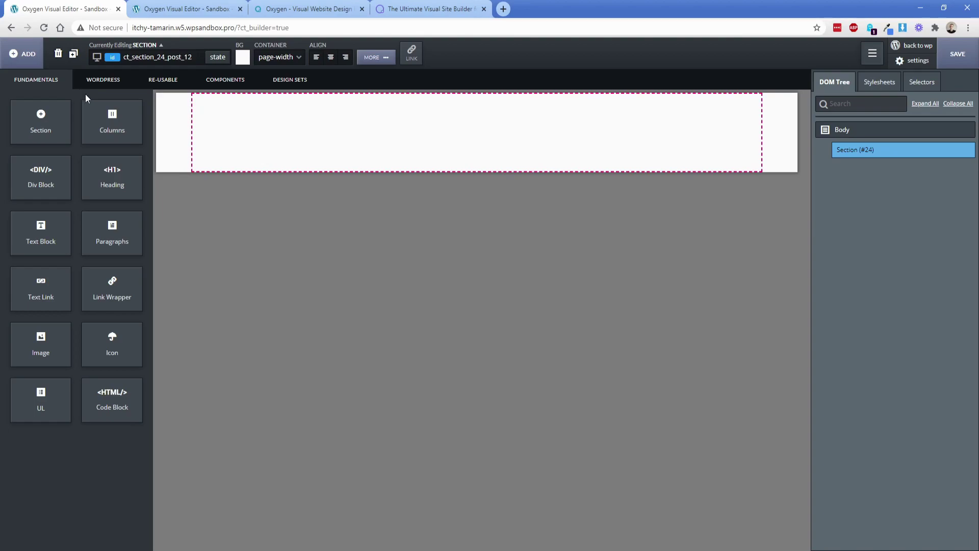
left_click(129, 181)
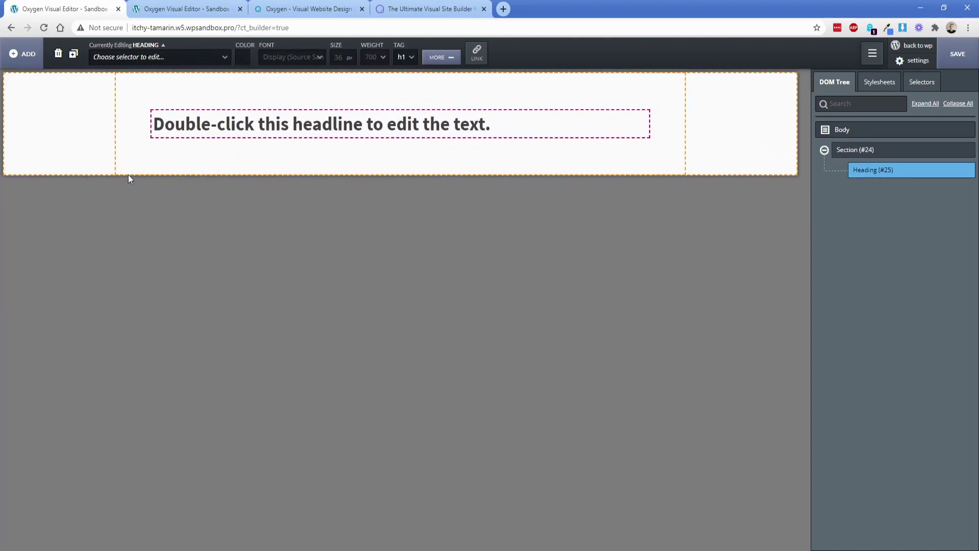
double_click(280, 124)
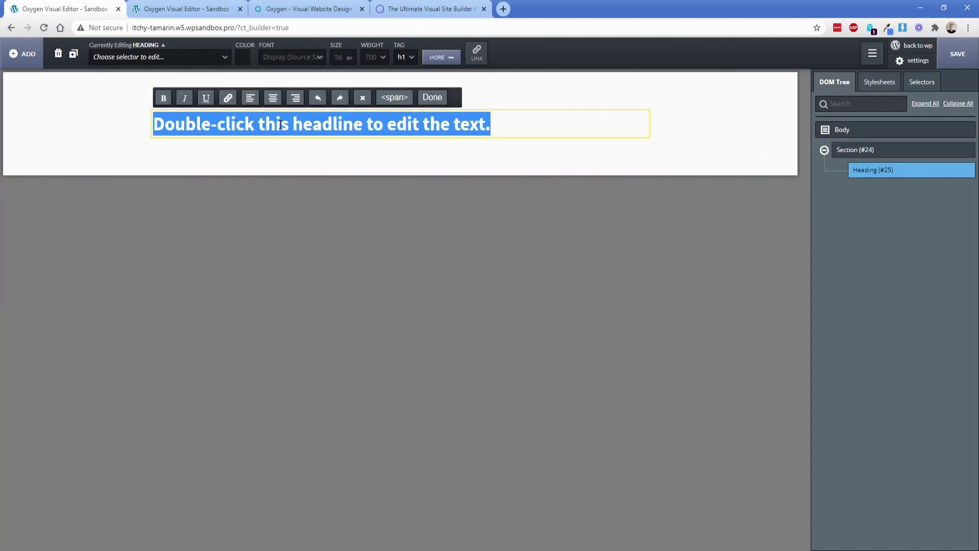
type("This is a headline.")
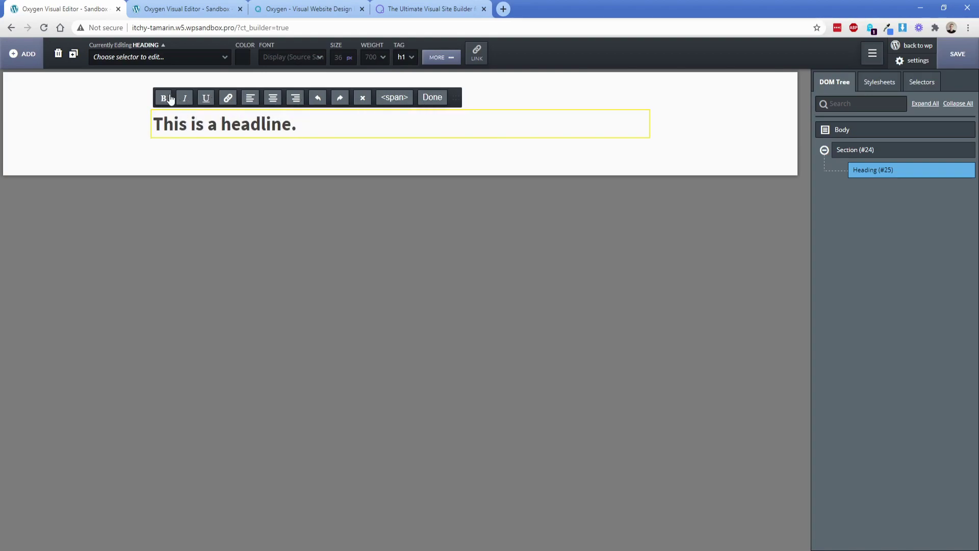
Try selecting the headline's text within the inline editor and clear the selection.
left_click(258, 142)
left_click(248, 130)
double_click(248, 131)
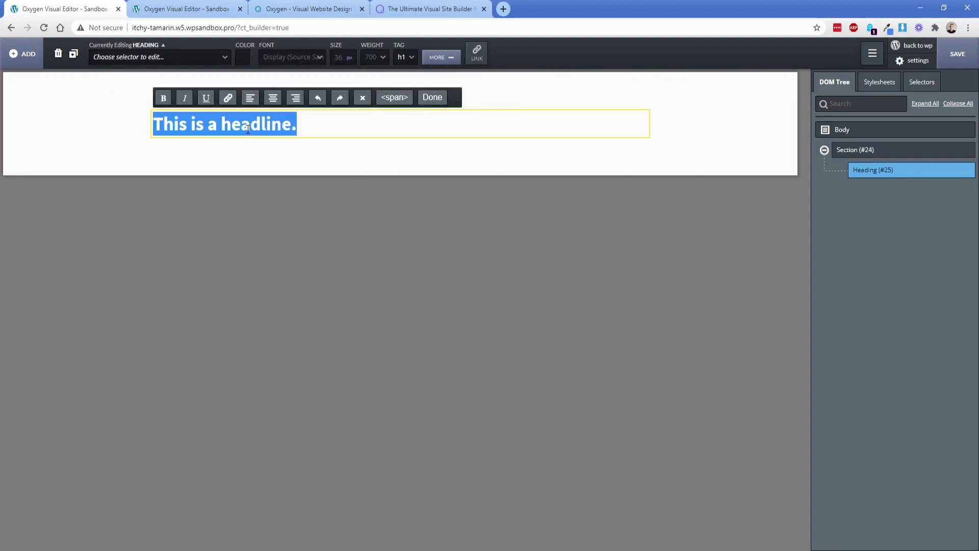
left_click(176, 124)
left_click_drag(163, 125, 299, 126)
left_click(303, 126)
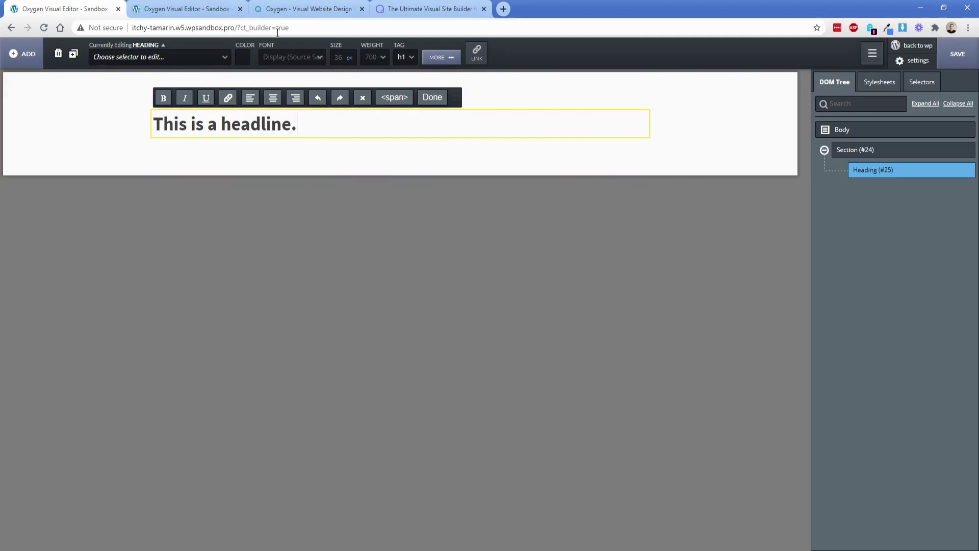
Add a Heading to the auburn-skimmer section with the text "This is a headline.", comparing the text formatting tools of both editors.
left_click(182, 5)
left_click(41, 233)
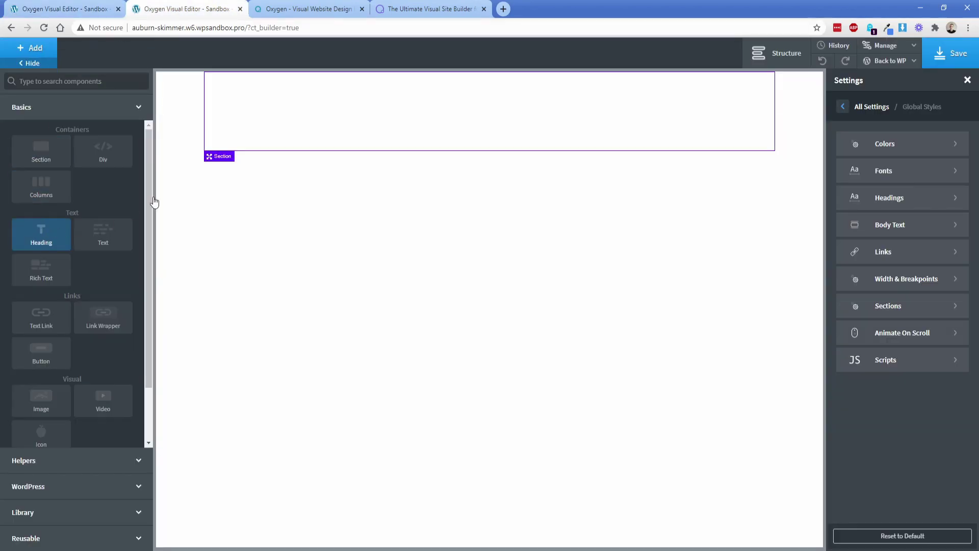
double_click(310, 125)
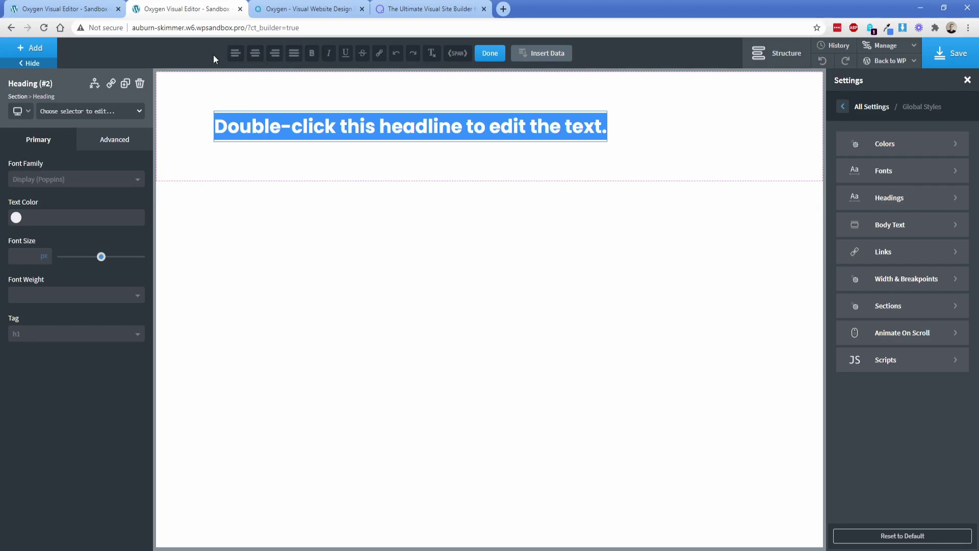
left_click(72, 9)
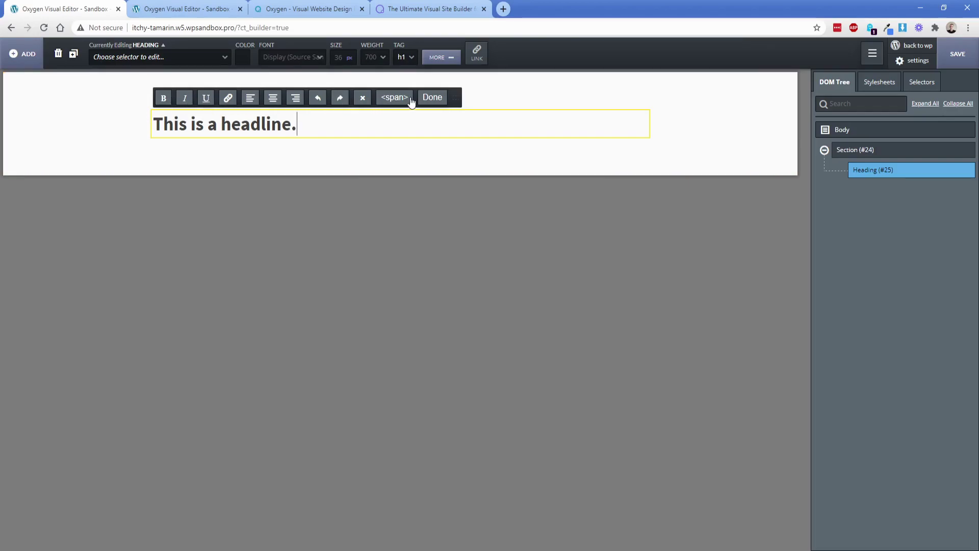
left_click(193, 13)
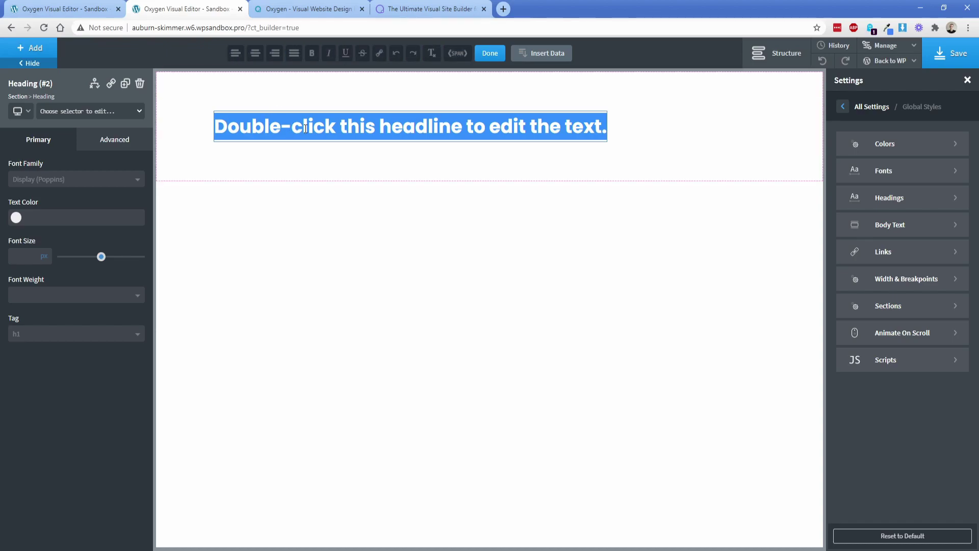
type("This is a")
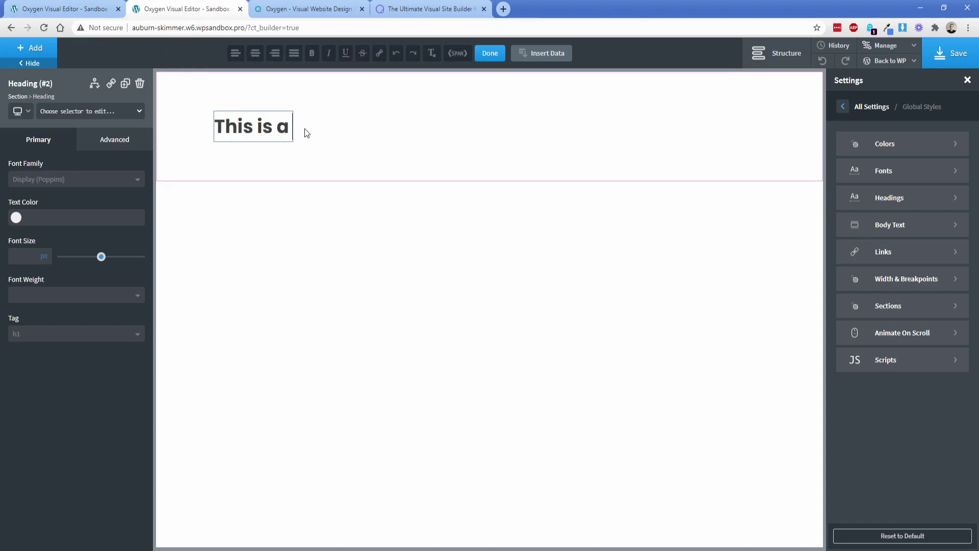
type(" headline.")
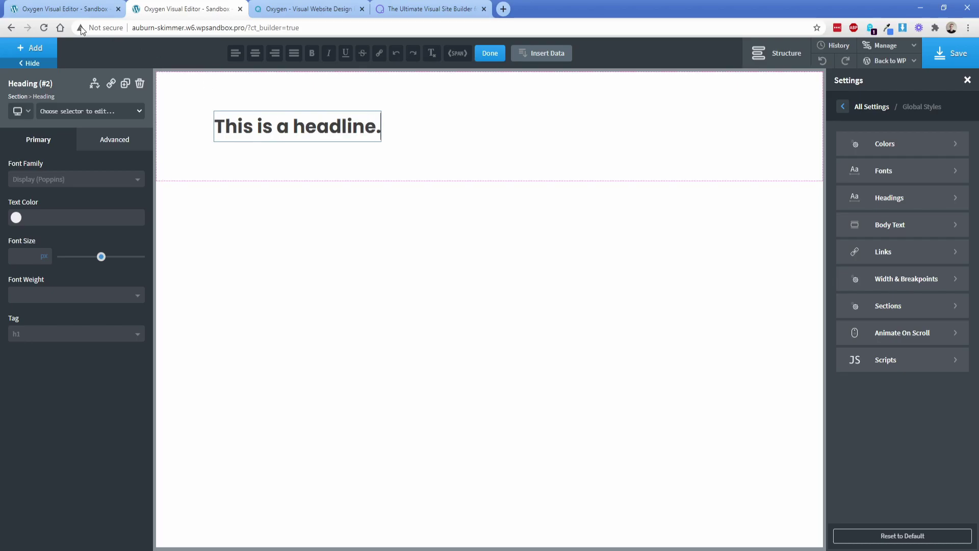
Back in the itchy-tamarin editor, add an Image to the section below the headline and a second Heading beneath it.
left_click(77, 8)
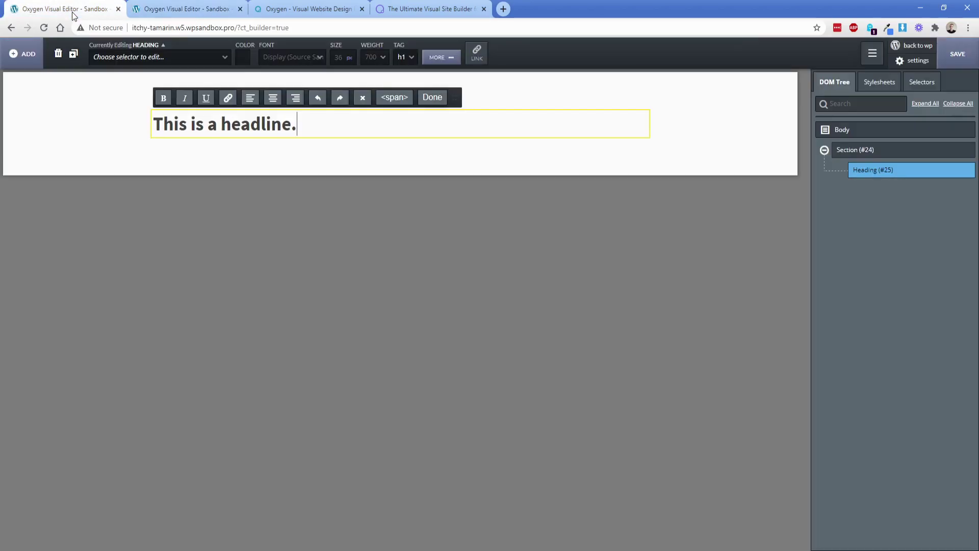
left_click(171, 150)
left_click(23, 53)
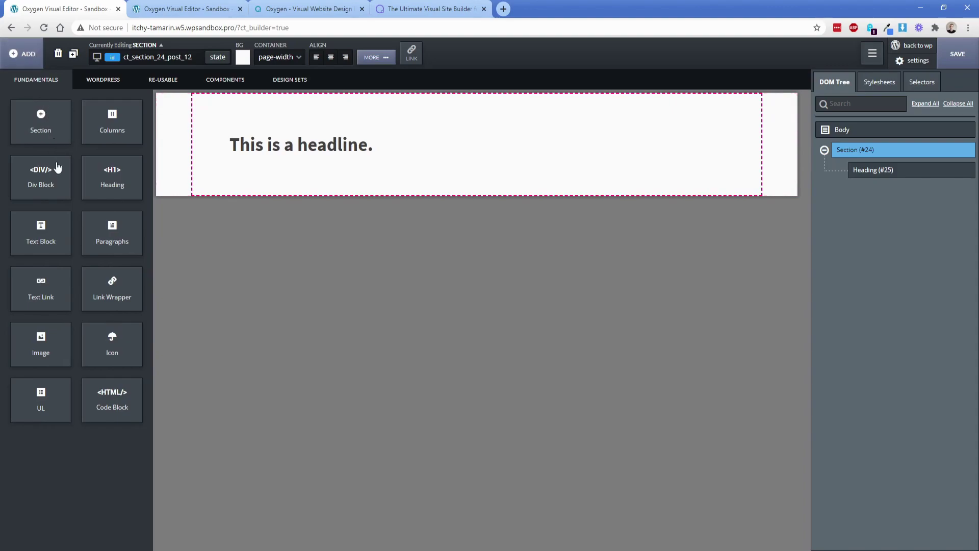
left_click(45, 358)
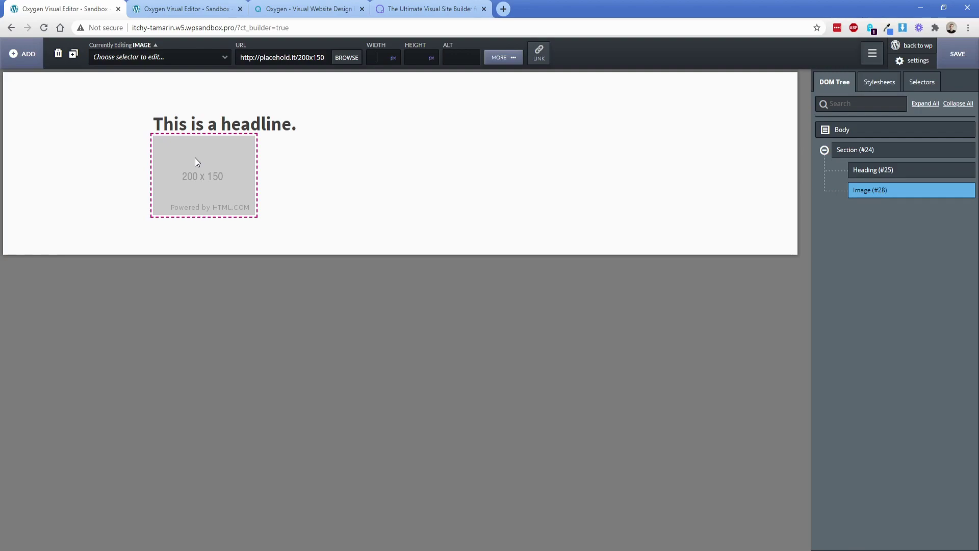
left_click(22, 54)
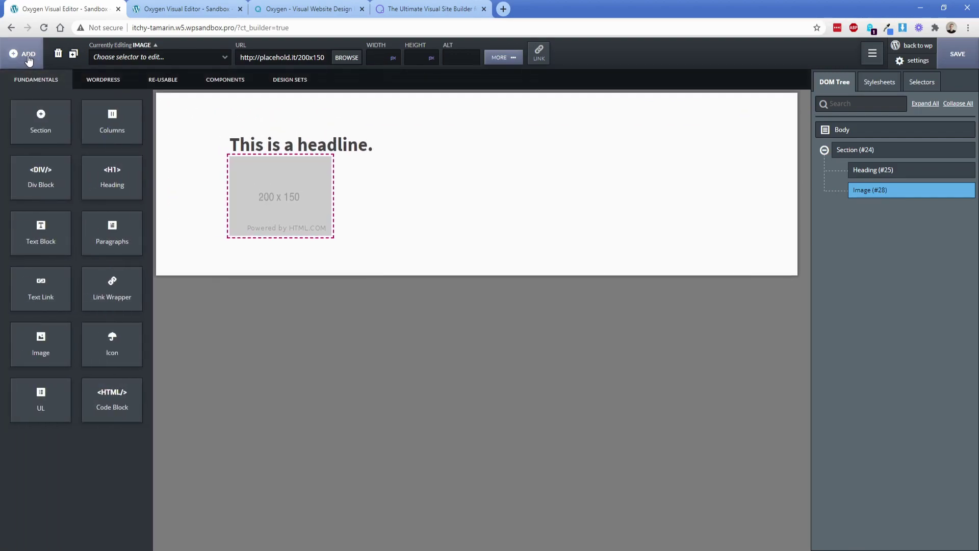
left_click(112, 176)
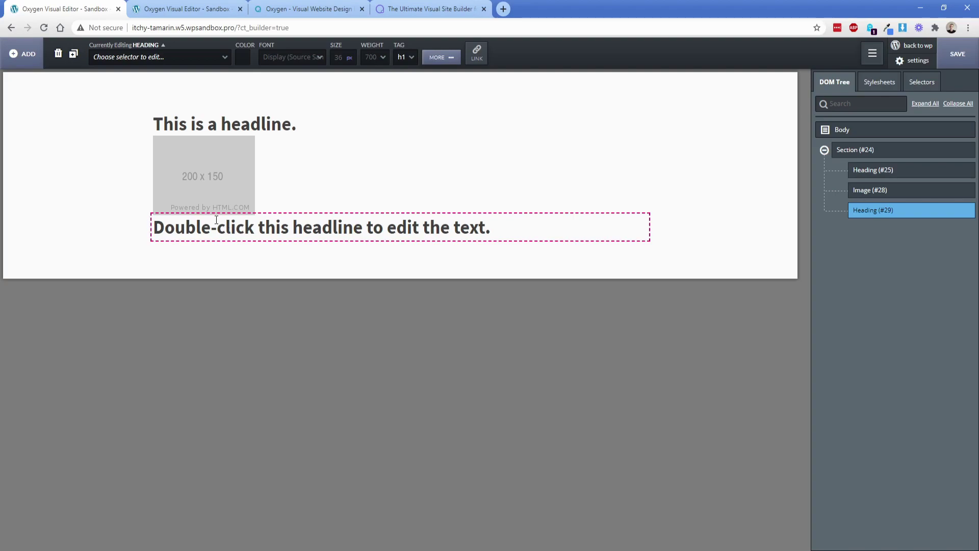
Try to move the second heading above the first headline directly on the canvas.
left_click_drag(216, 220, 212, 105)
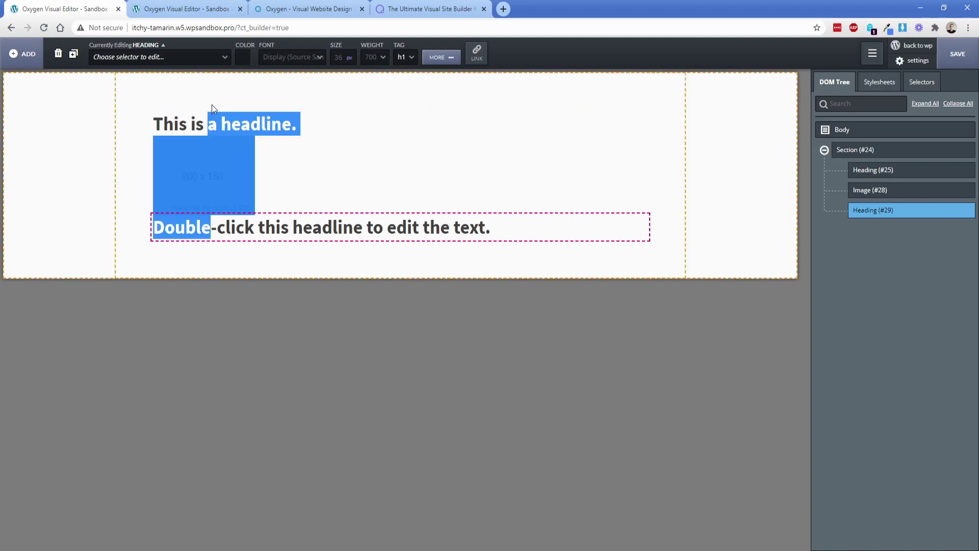
left_click(349, 178)
left_click(216, 236)
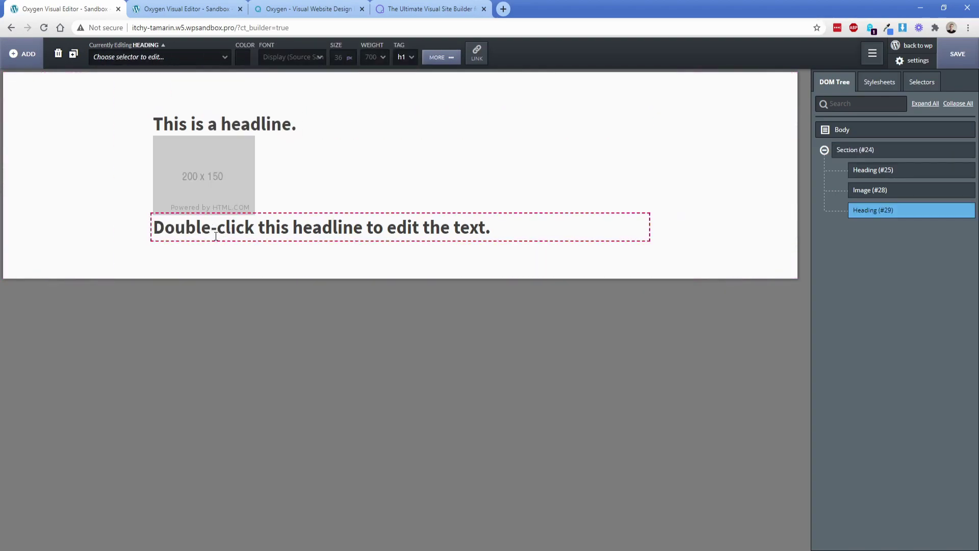
Try to move the lower heading and the placeholder image above the first headline on the canvas.
left_click_drag(216, 236, 225, 122)
left_click_drag(275, 227, 274, 103)
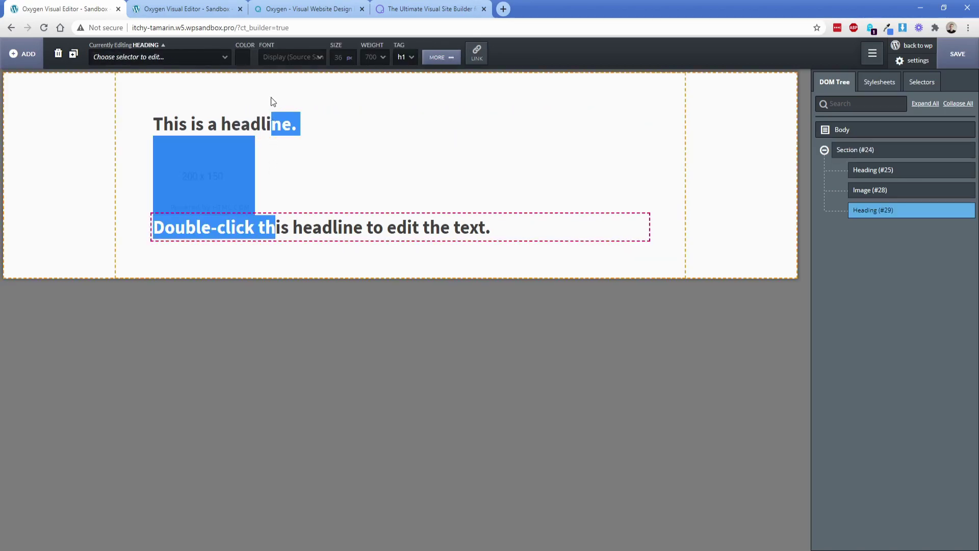
left_click(294, 177)
left_click(215, 183)
left_click_drag(225, 167, 249, 122)
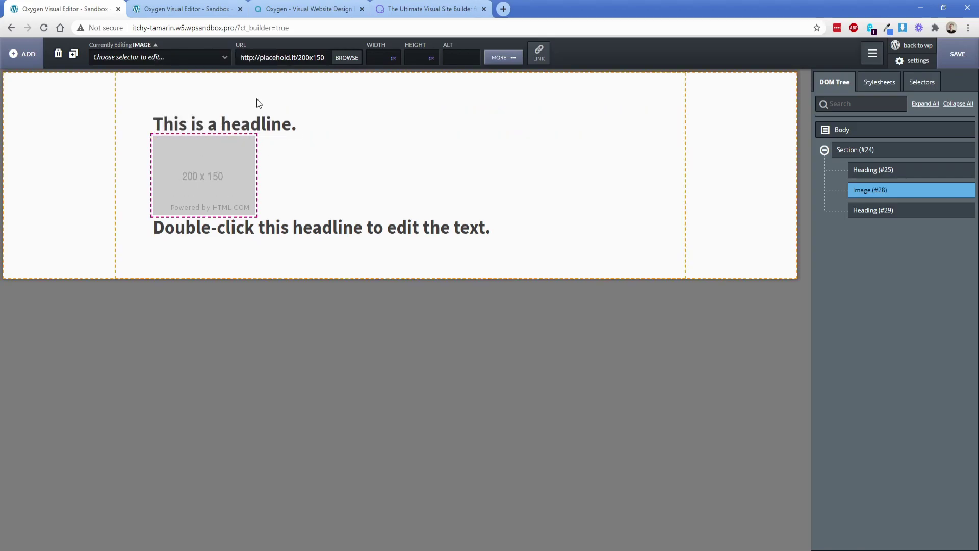
left_click(285, 179)
Switch to the auburn-skimmer editor and add an Image and a second Heading below the headline in the section.
left_click(185, 9)
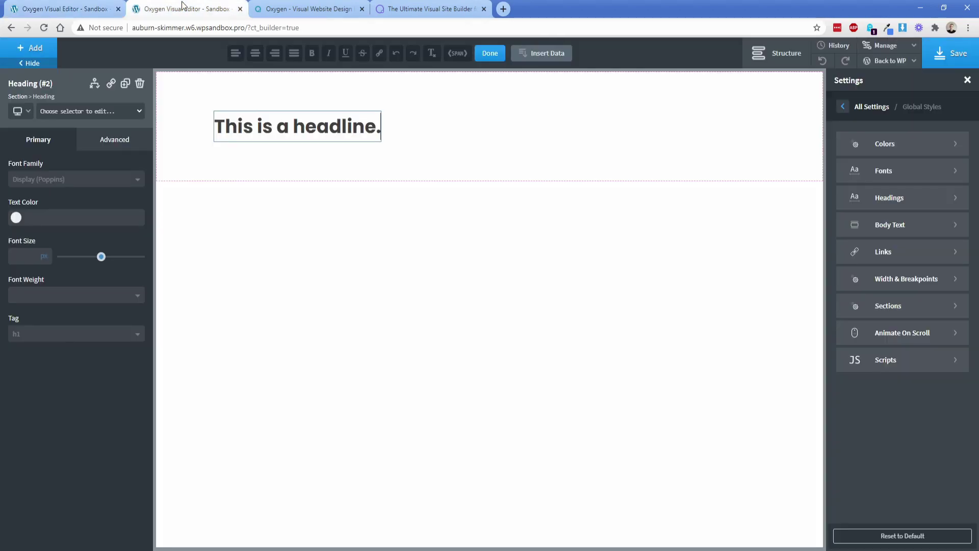
left_click(30, 48)
left_click(40, 399)
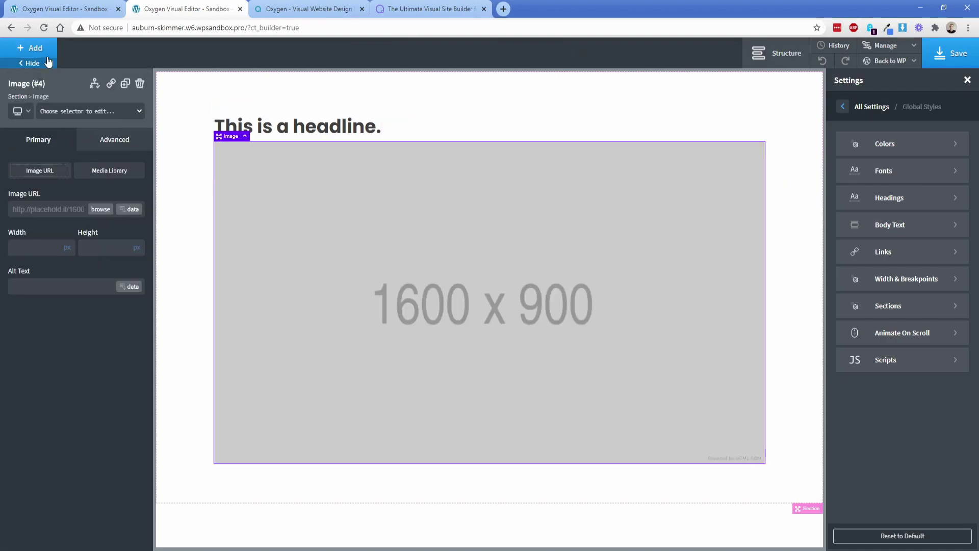
left_click(31, 48)
left_click(41, 234)
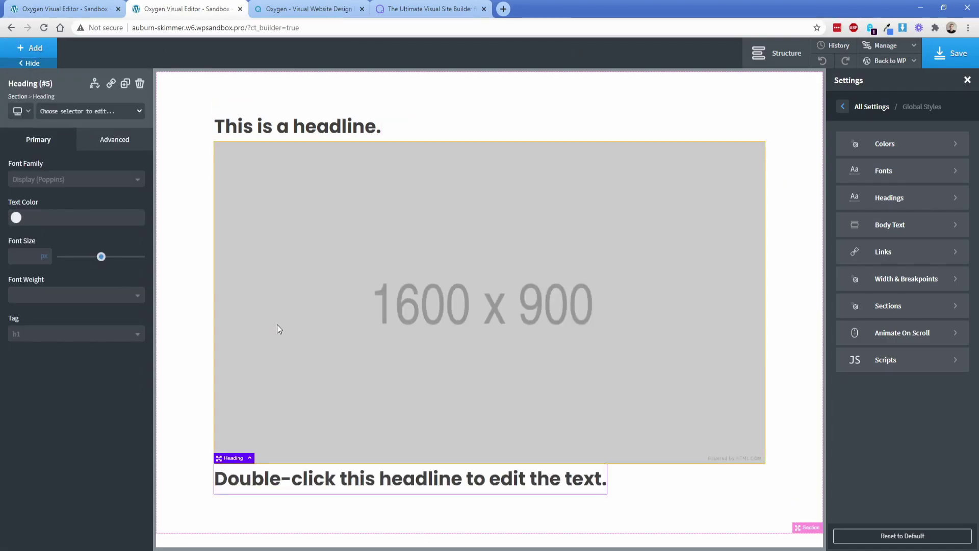
Move the new heading above the first headline on the canvas, and reorder the image to the start of the section in the structure tree.
left_click_drag(246, 486, 259, 105)
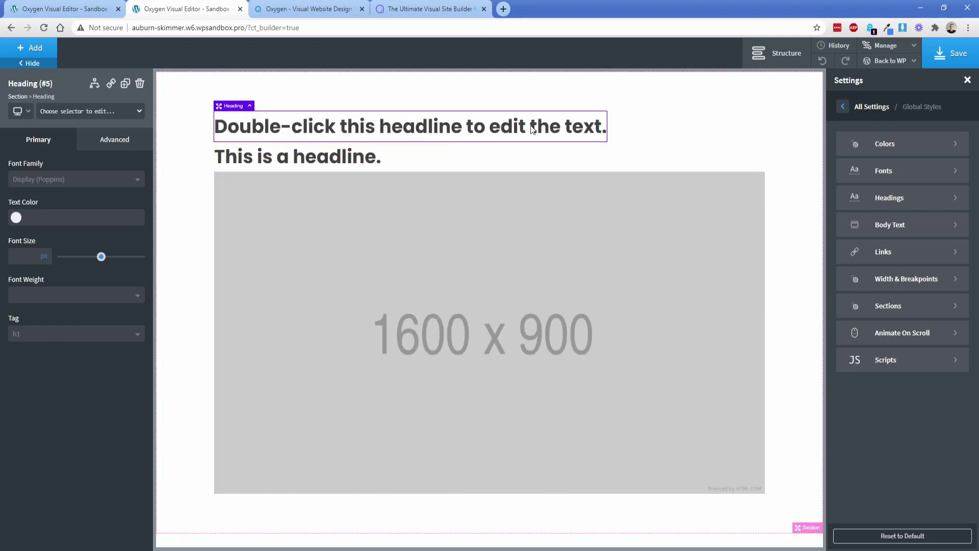
left_click(776, 53)
left_click_drag(872, 190, 874, 154)
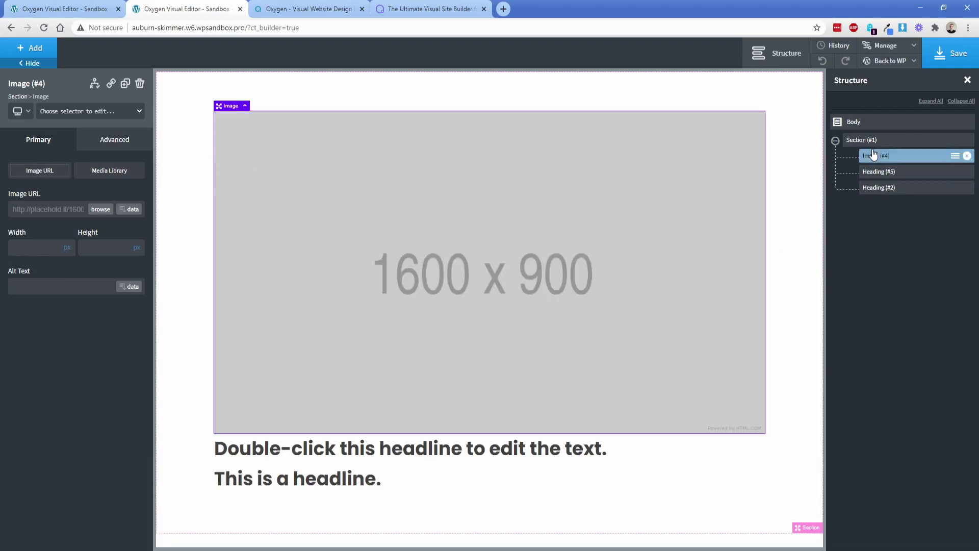
In the itchy-tamarin editor, reorder the second heading to the start of the section in the DOM tree and try moving the image on the canvas.
left_click(76, 9)
left_click_drag(875, 211, 868, 169)
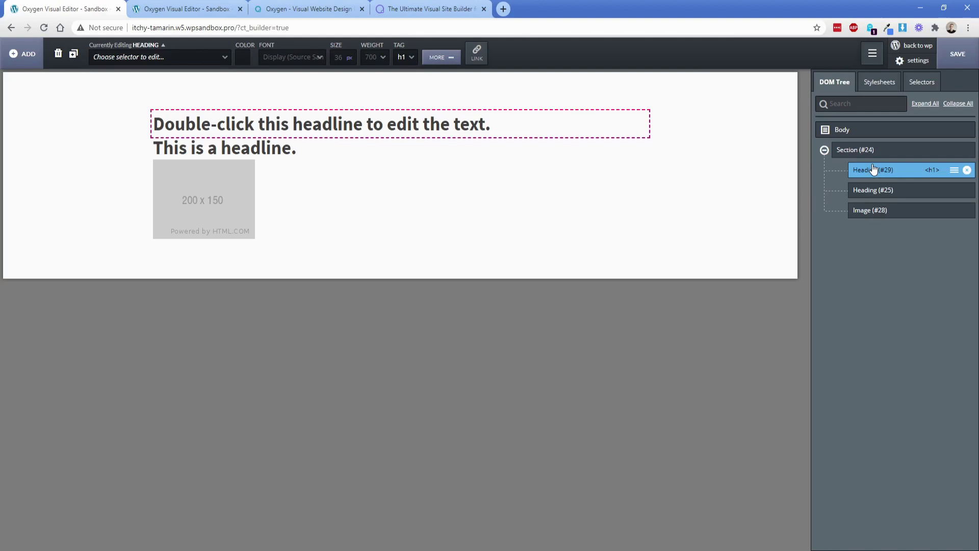
left_click(223, 209)
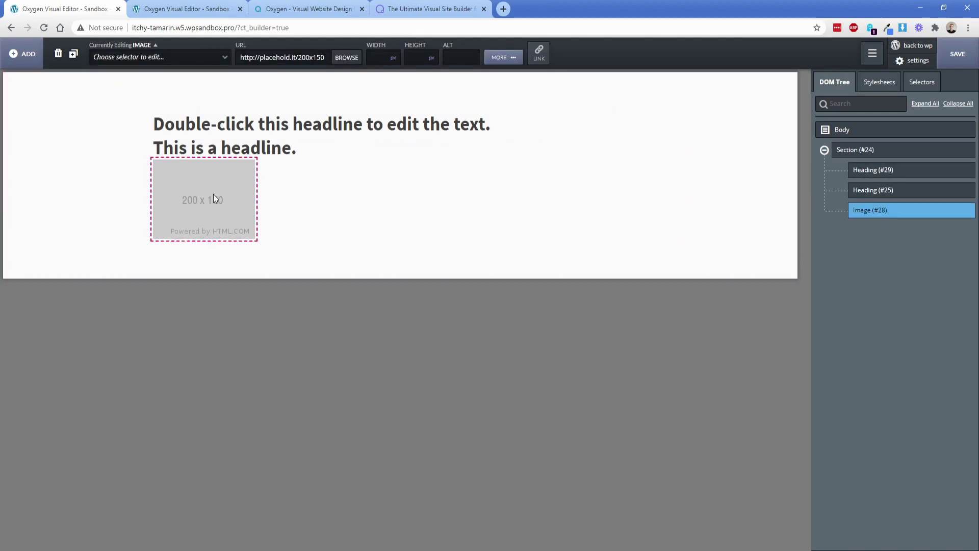
left_click_drag(213, 194, 240, 114)
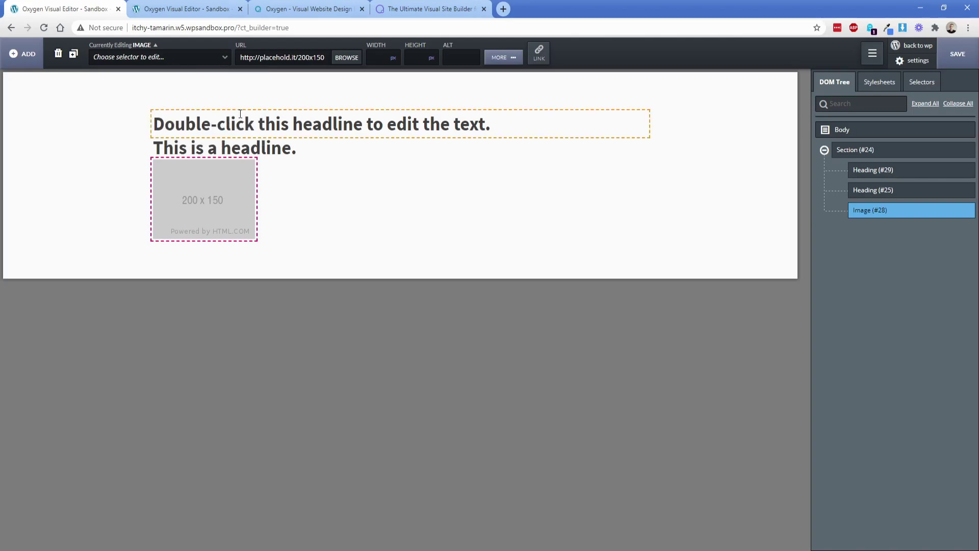
In the auburn-skimmer editor, adjust the upper heading's bottom margin on the canvas to about 52 px, with its Size & Spacing settings open.
left_click(204, 9)
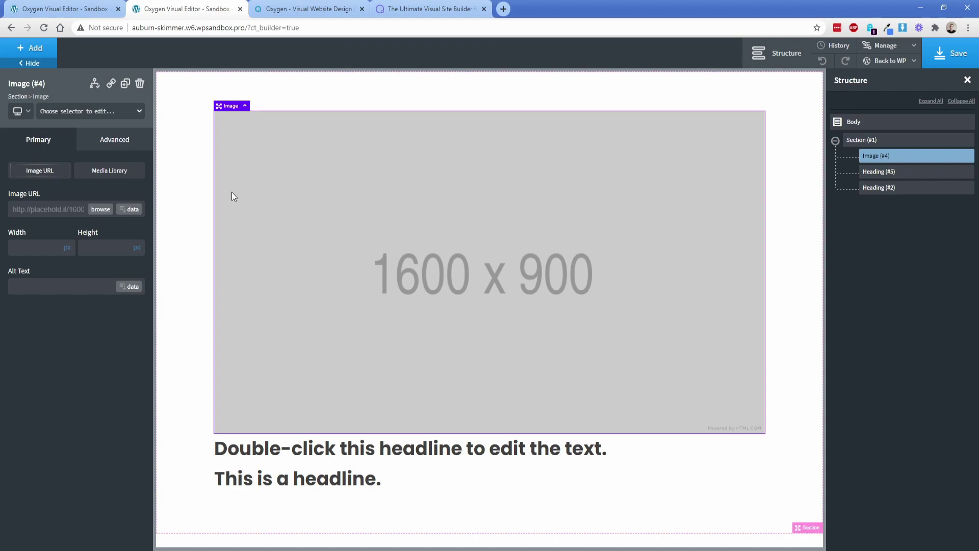
left_click(343, 459)
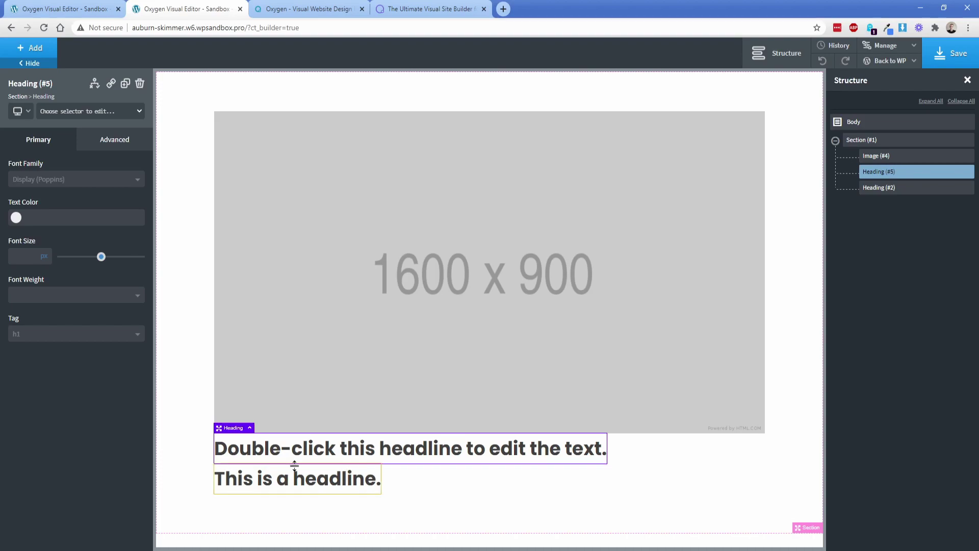
left_click_drag(393, 466, 365, 464)
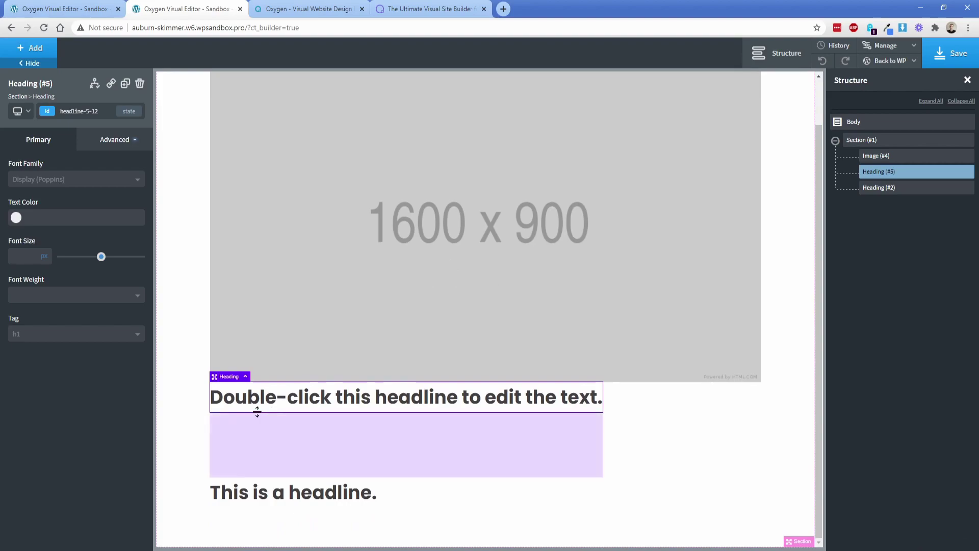
left_click(118, 145)
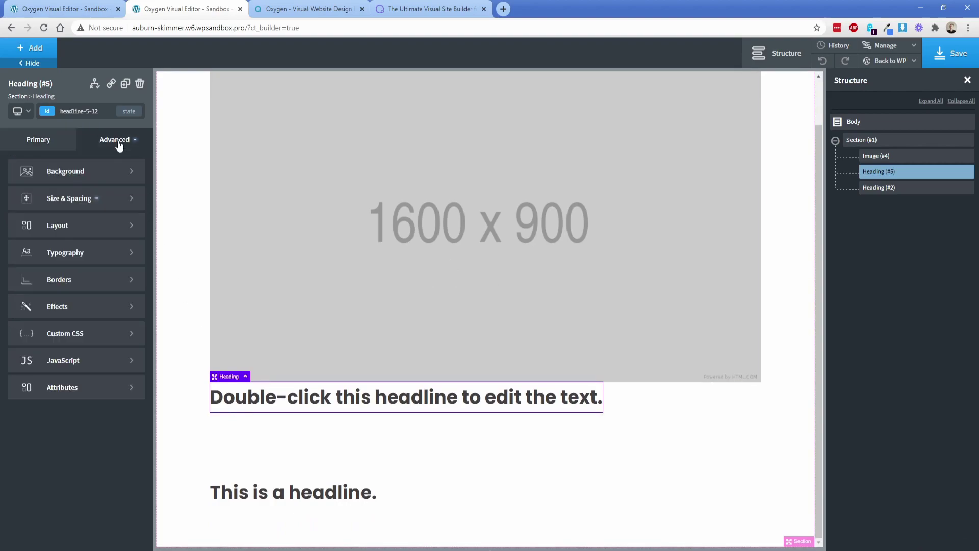
left_click(93, 203)
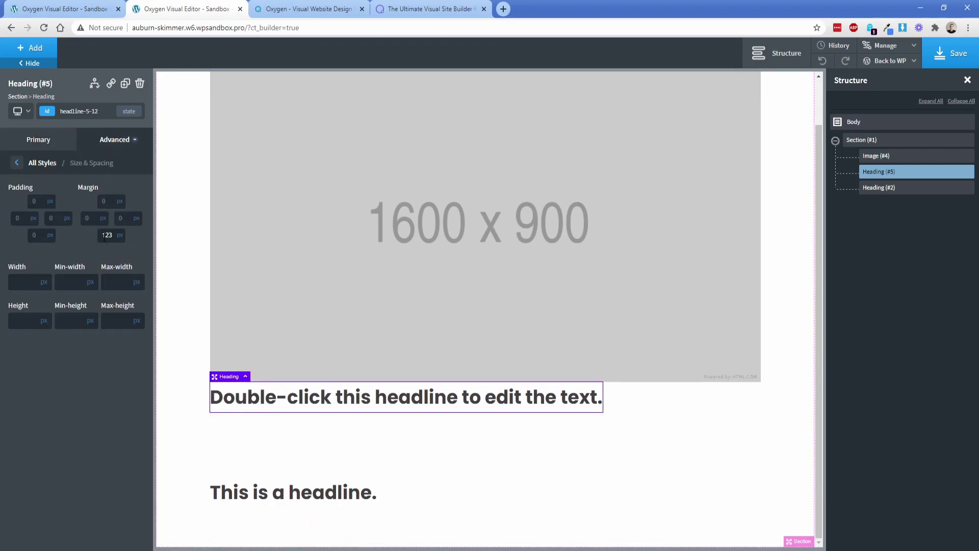
left_click_drag(301, 448, 302, 412)
left_click_drag(286, 452, 290, 480)
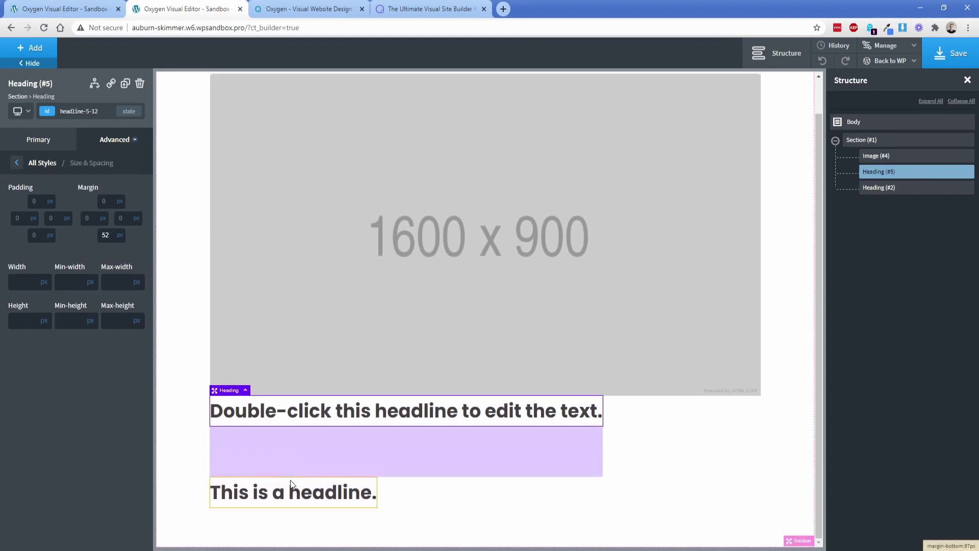
In the itchy-tamarin editor, set the bottom margin of the upper heading to 50 px.
left_click(77, 9)
left_click(255, 126)
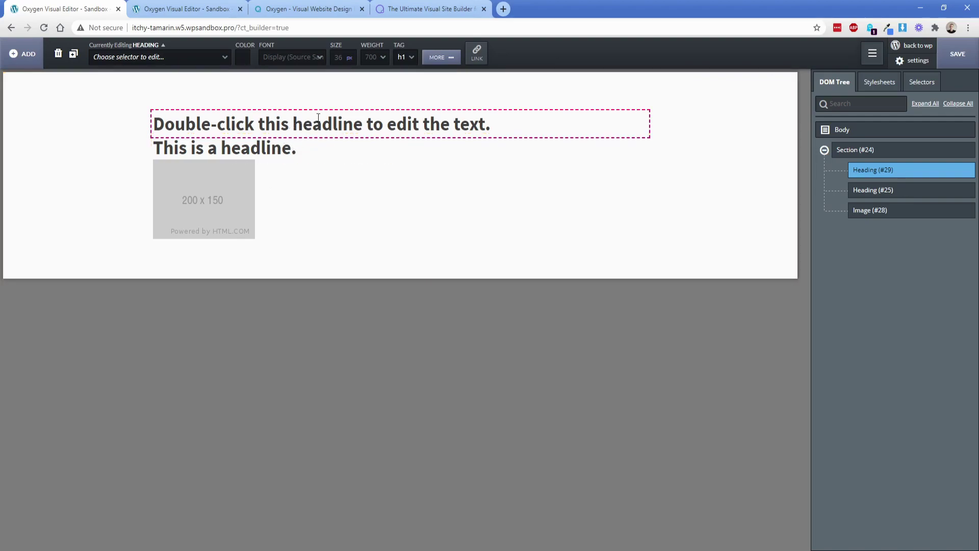
left_click(438, 58)
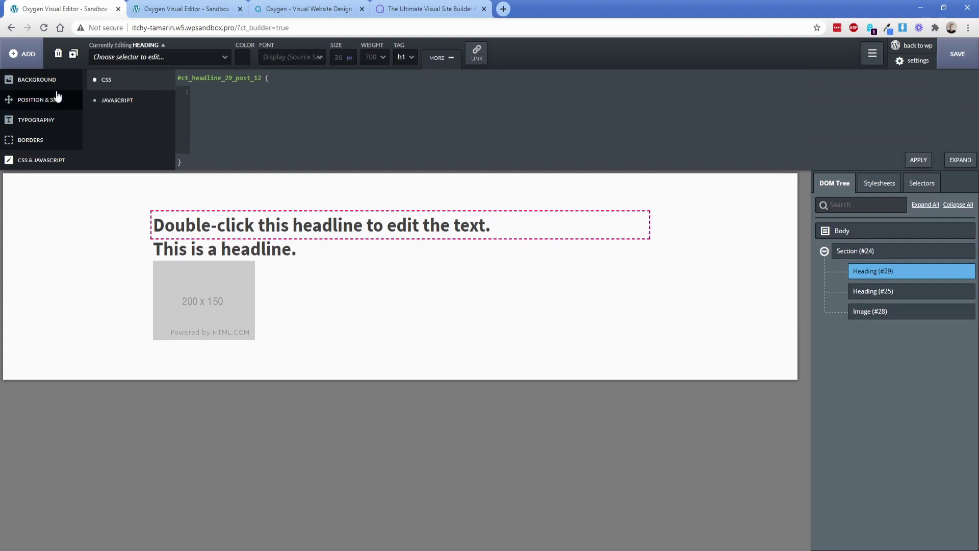
left_click(67, 95)
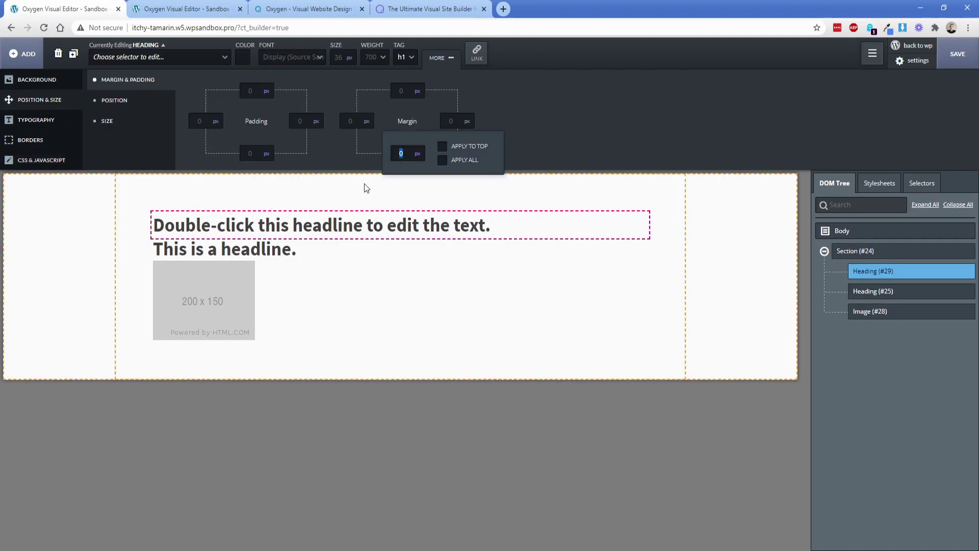
type("50")
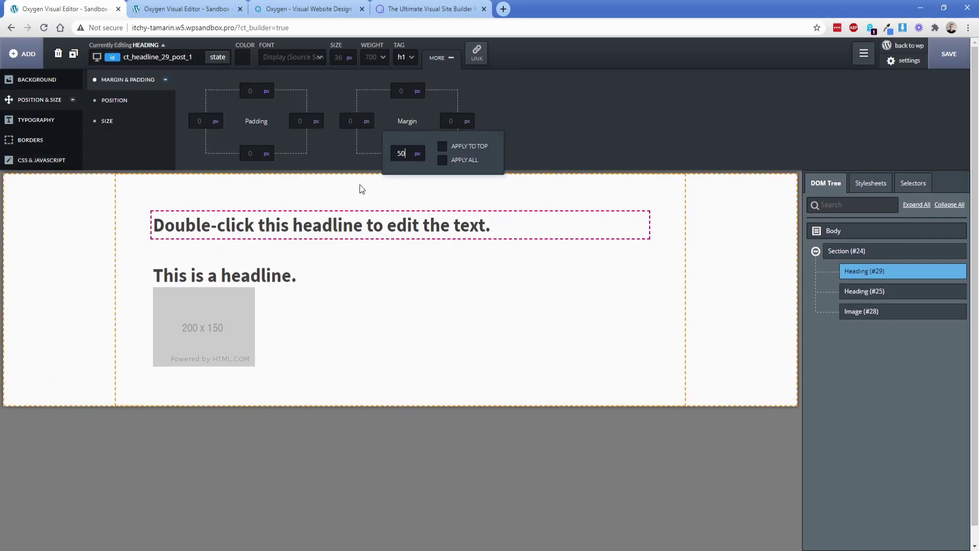
left_click(597, 116)
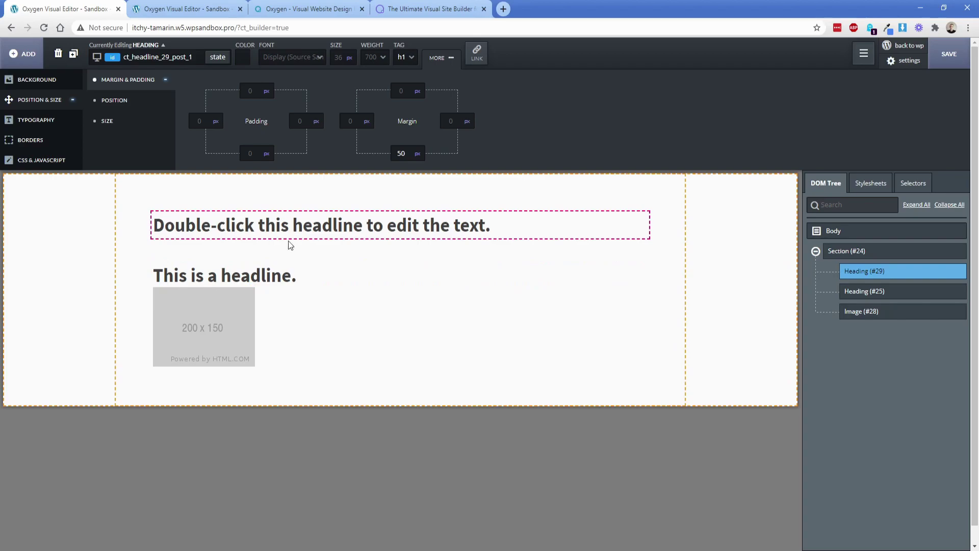
In the auburn-skimmer editor, set the section to stack its child elements horizontally.
left_click(192, 10)
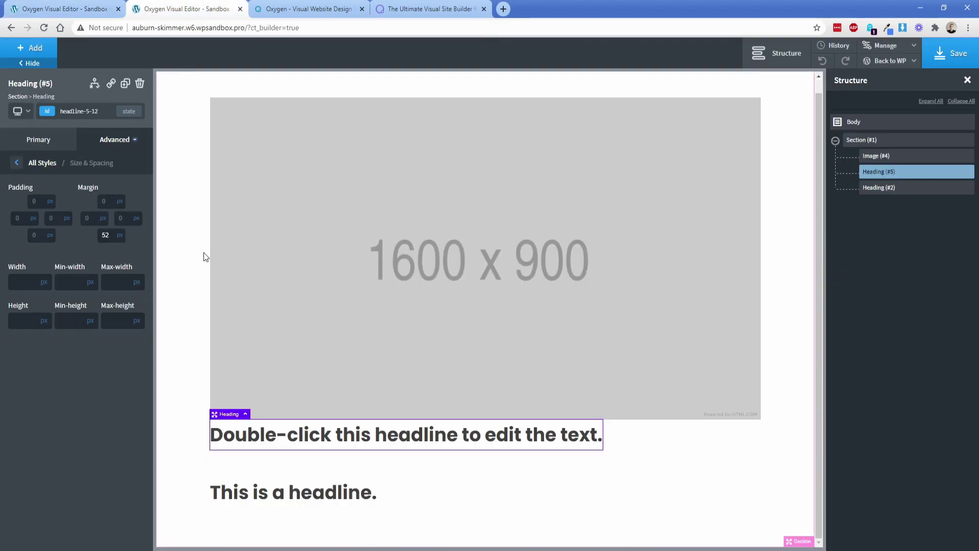
left_click(188, 227)
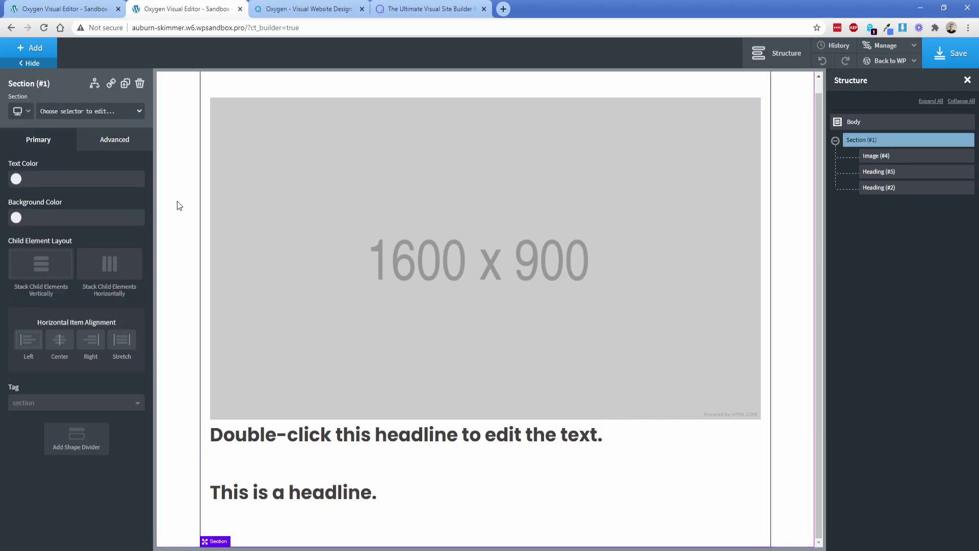
left_click(96, 269)
Set the placeholder image's width to 250 px.
left_click(375, 233)
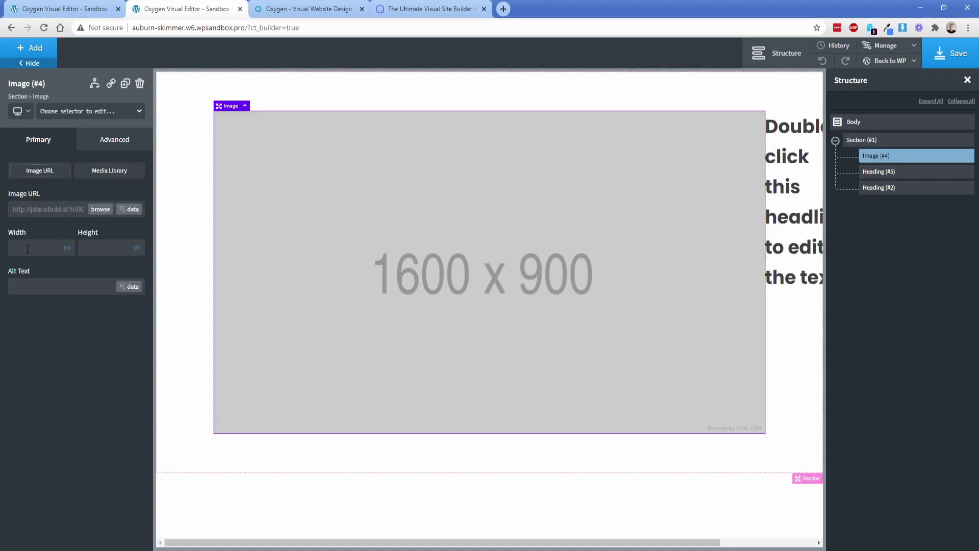
left_click(27, 249)
type("250")
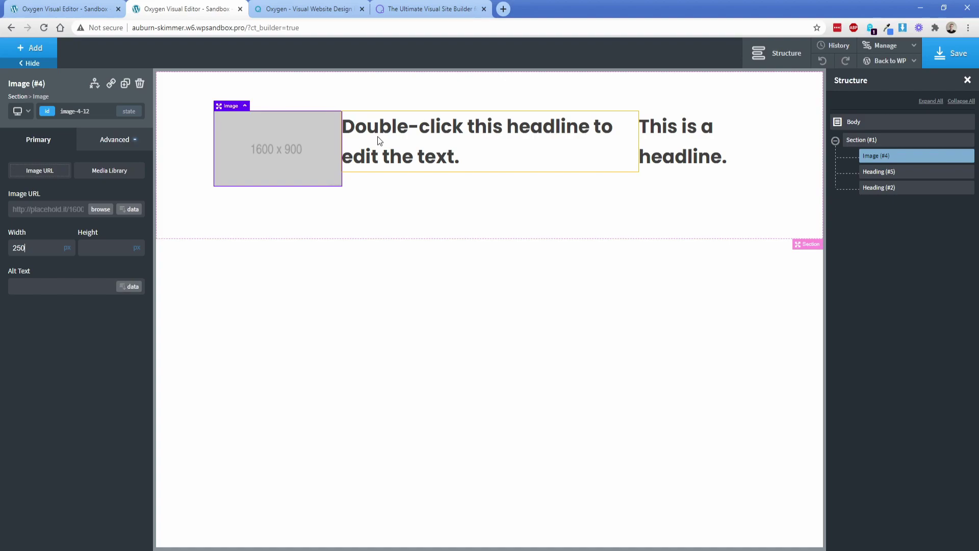
Try the Middle, Stretch and Bottom vertical item alignments on the section, finishing with Top.
left_click(498, 192)
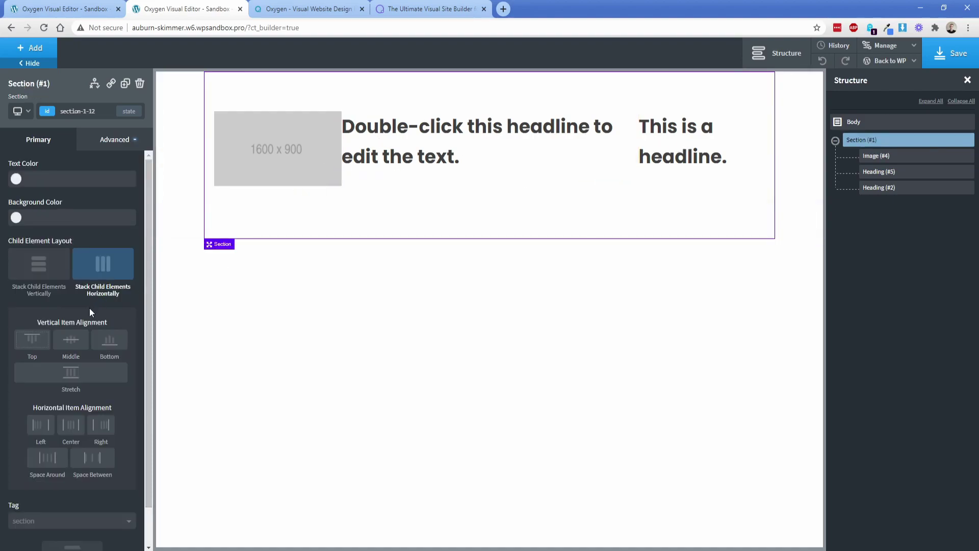
left_click(69, 342)
left_click(74, 375)
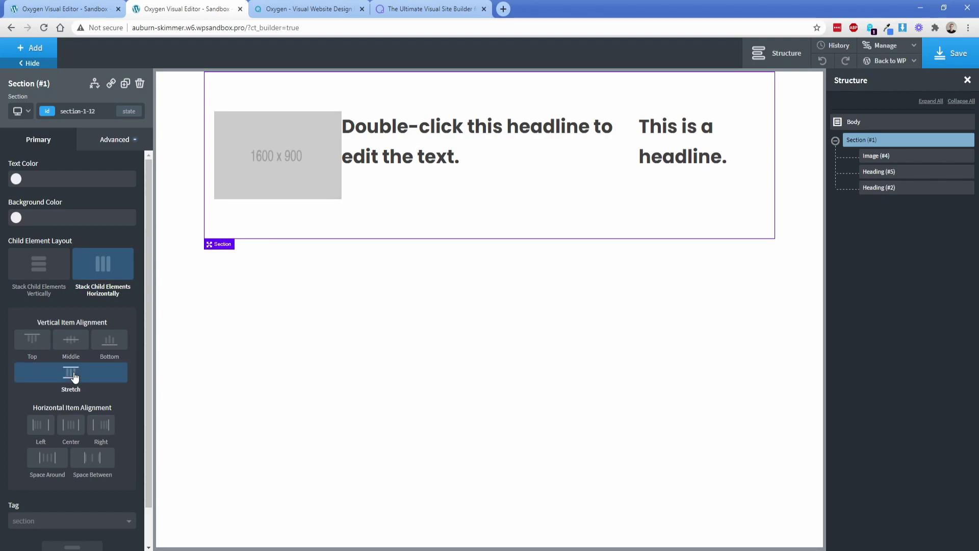
left_click(70, 340)
left_click(108, 341)
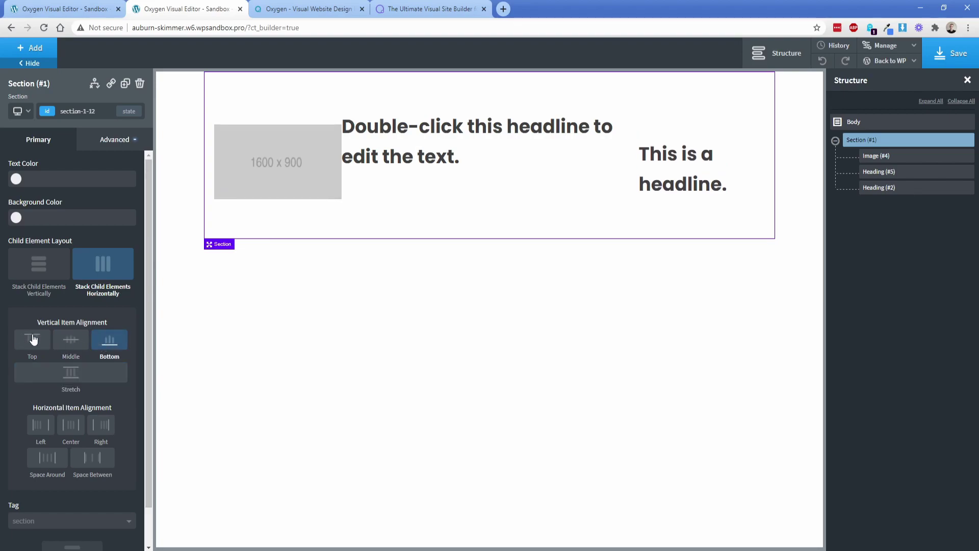
left_click(32, 339)
Try the Space Between and Space Around horizontal item alignments on the section, finishing with Center.
left_click(92, 459)
left_click(41, 462)
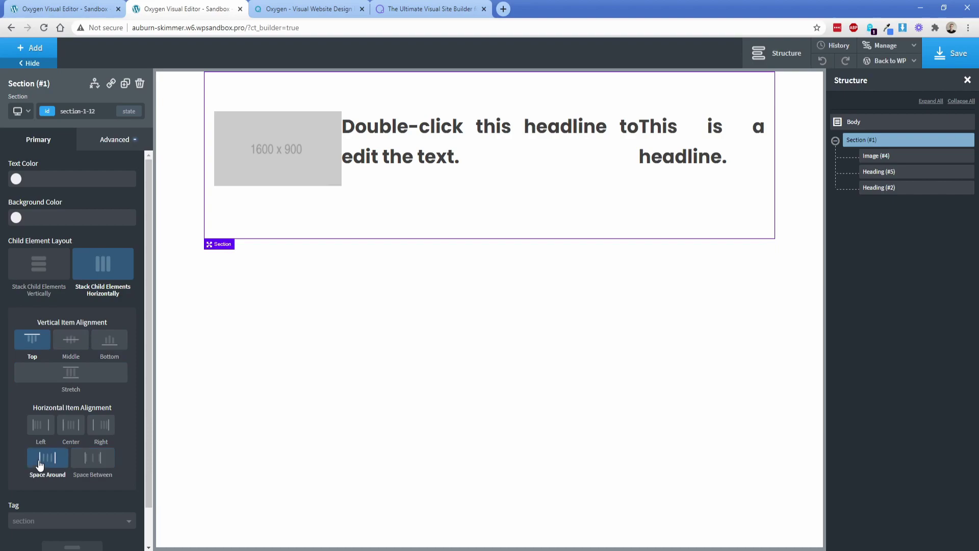
left_click(71, 426)
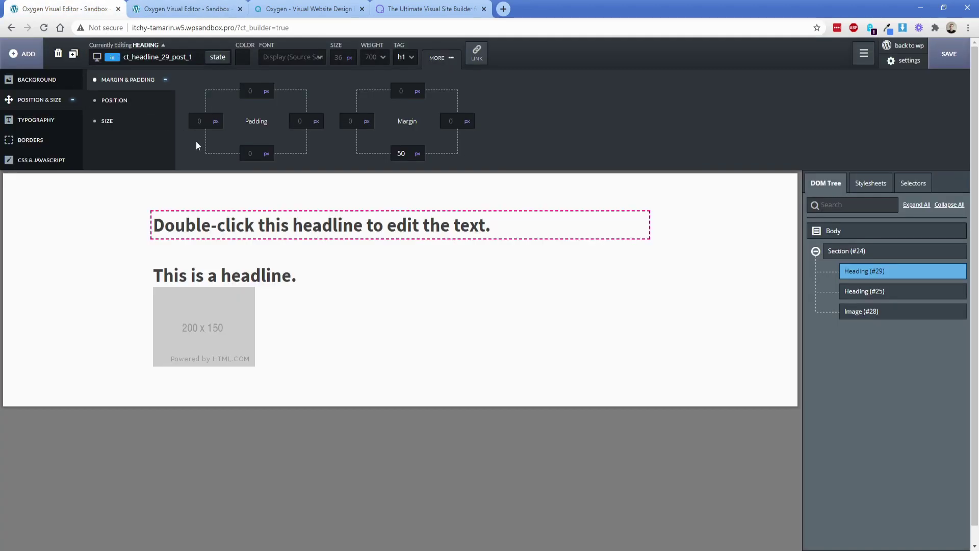
In the itchy-tamarin editor, open the section's position settings and float both of its headings left.
left_click(346, 297)
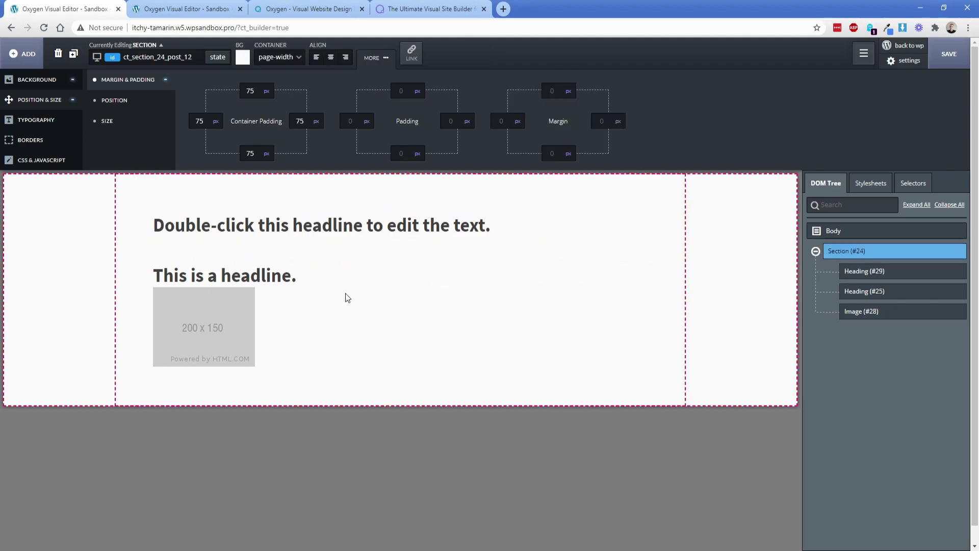
left_click(105, 108)
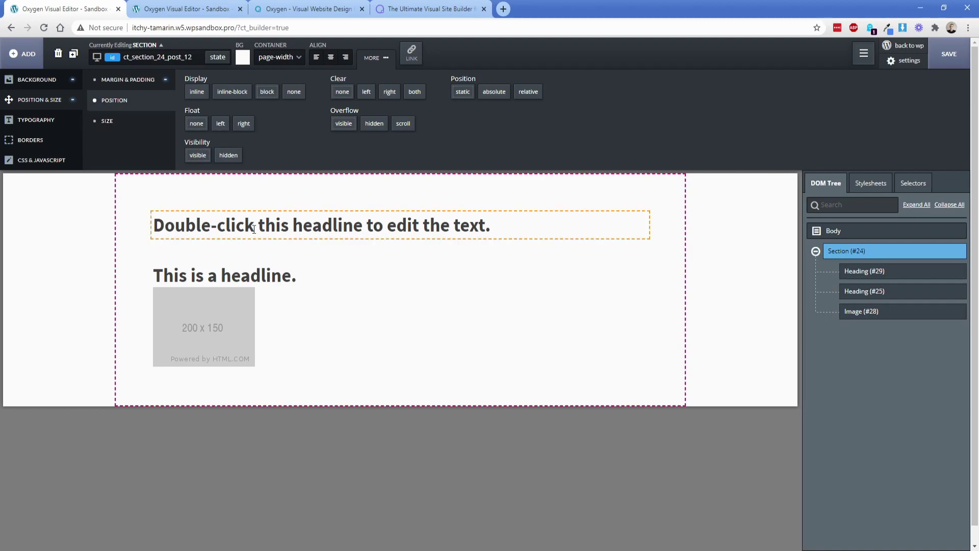
left_click(237, 225)
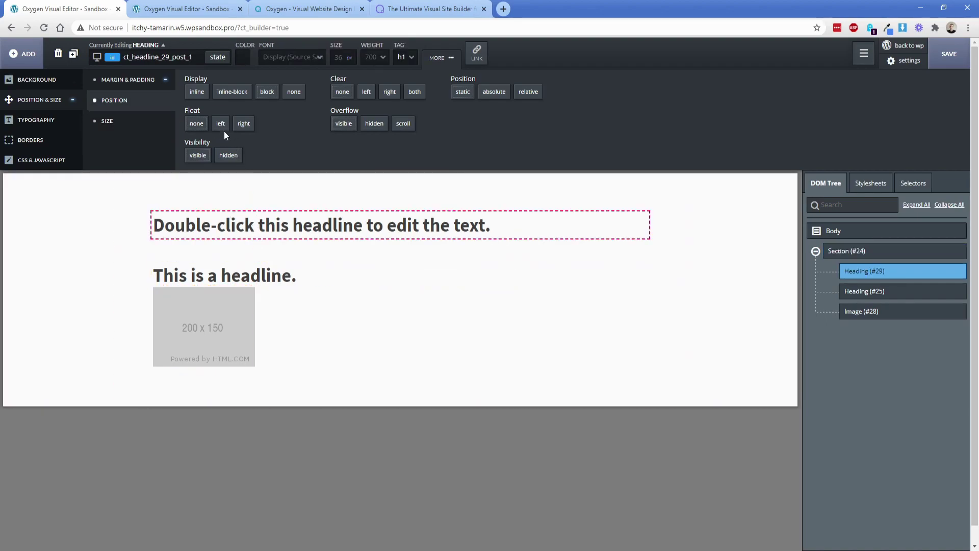
left_click(221, 125)
left_click(592, 233)
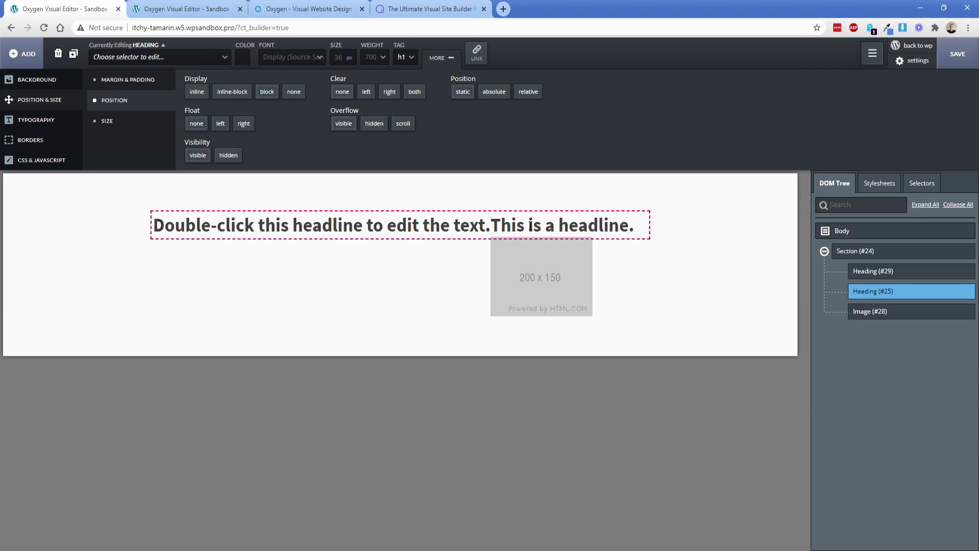
left_click(221, 123)
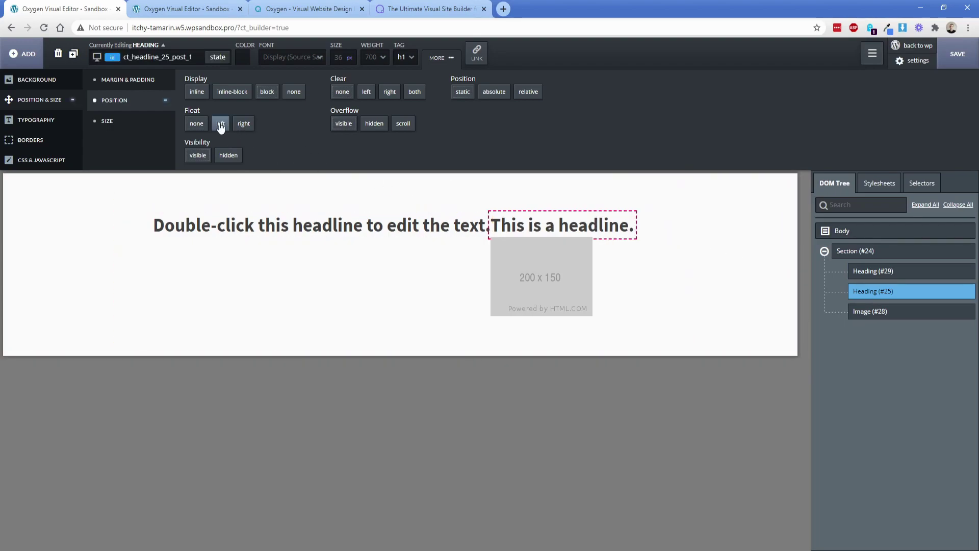
Replace the text of the section's first heading with "Home.".
left_click(515, 265)
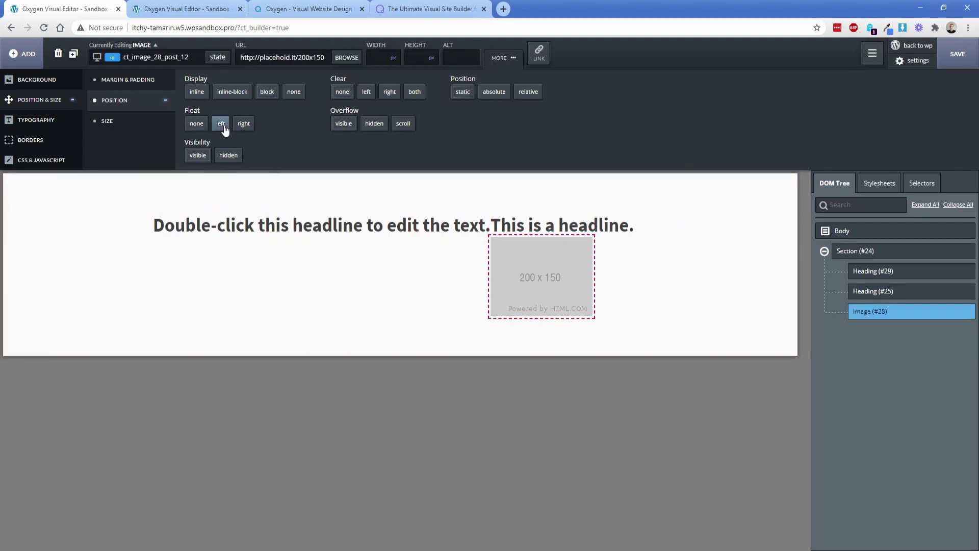
left_click(365, 222)
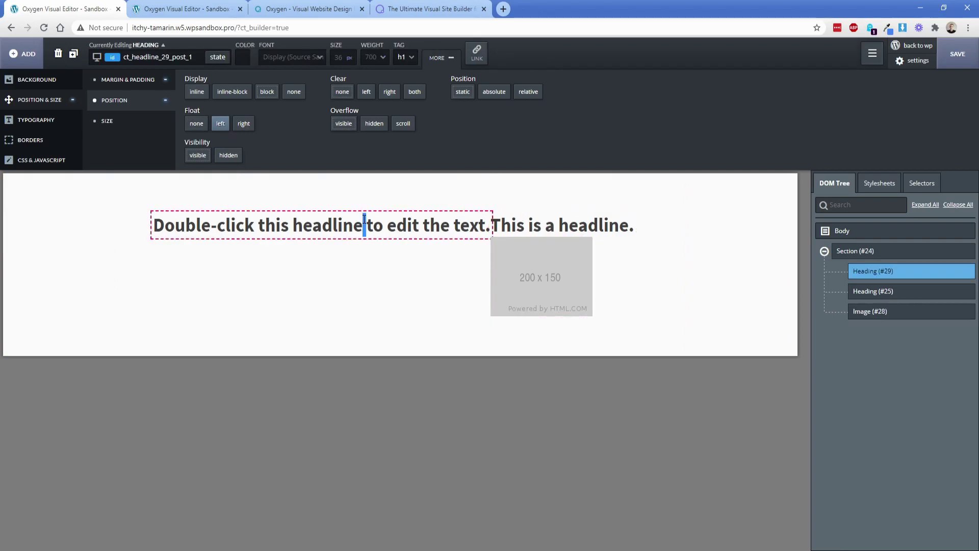
double_click(364, 219)
type("Home.")
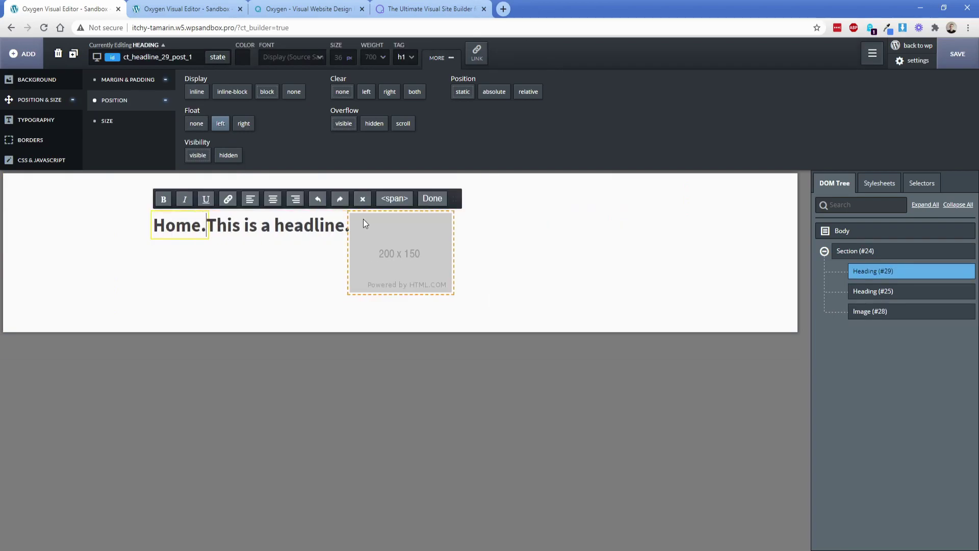
left_click(297, 263)
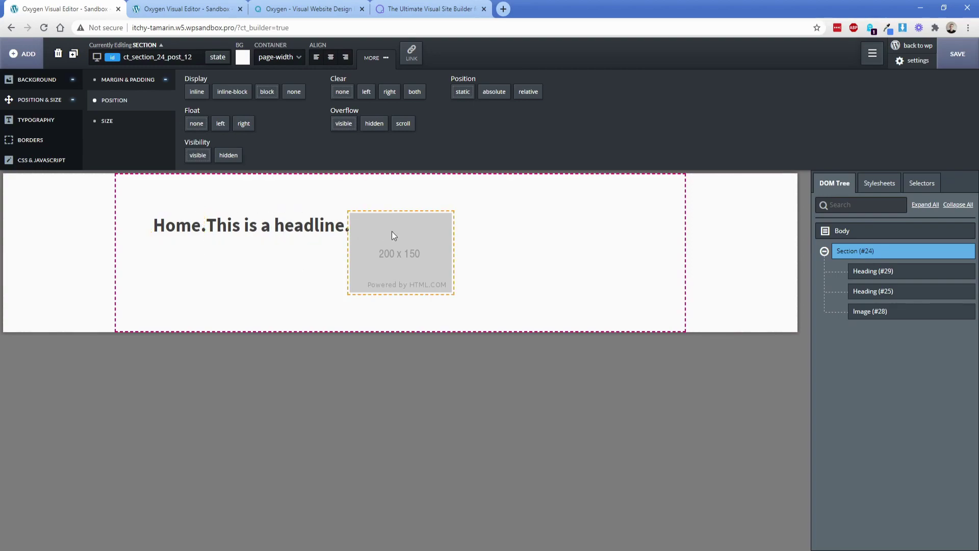
Set the "This is a headline." heading's overflow to hidden and display to block, after trying clear left and inline display.
left_click(275, 228)
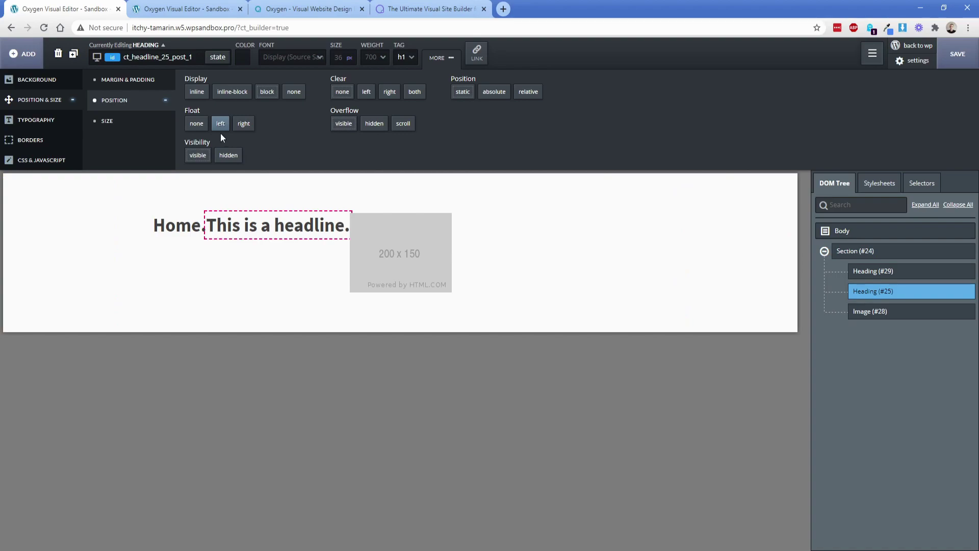
left_click(375, 124)
left_click(366, 92)
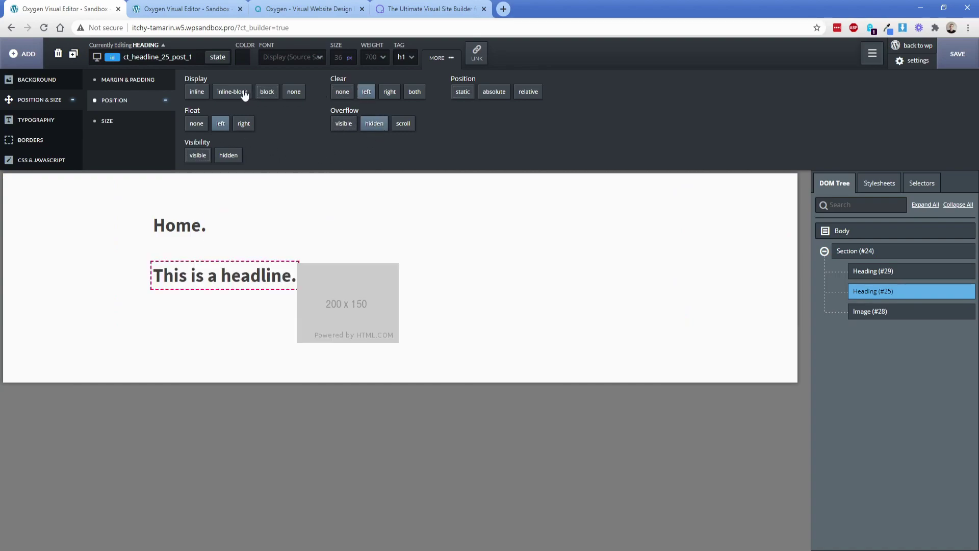
left_click(196, 93)
left_click(264, 95)
left_click(365, 93)
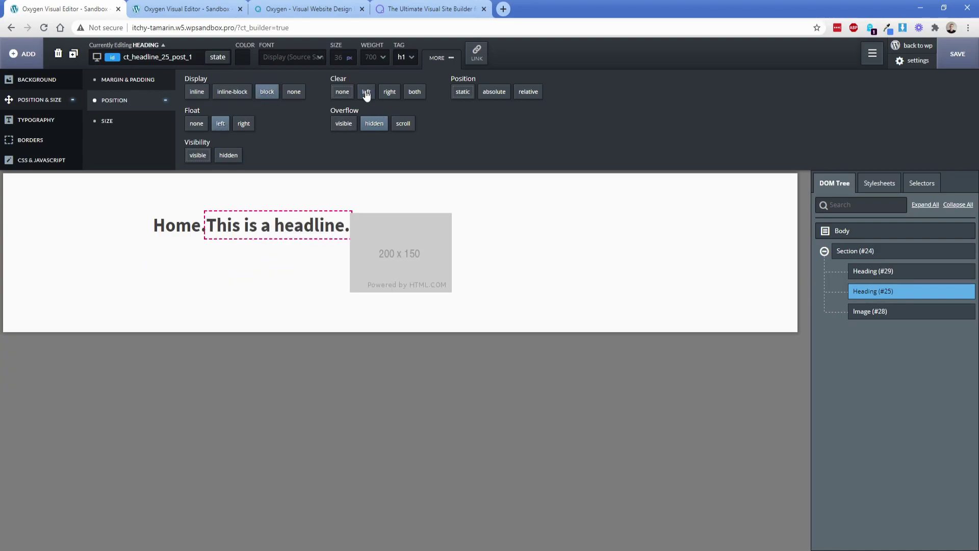
left_click(209, 277)
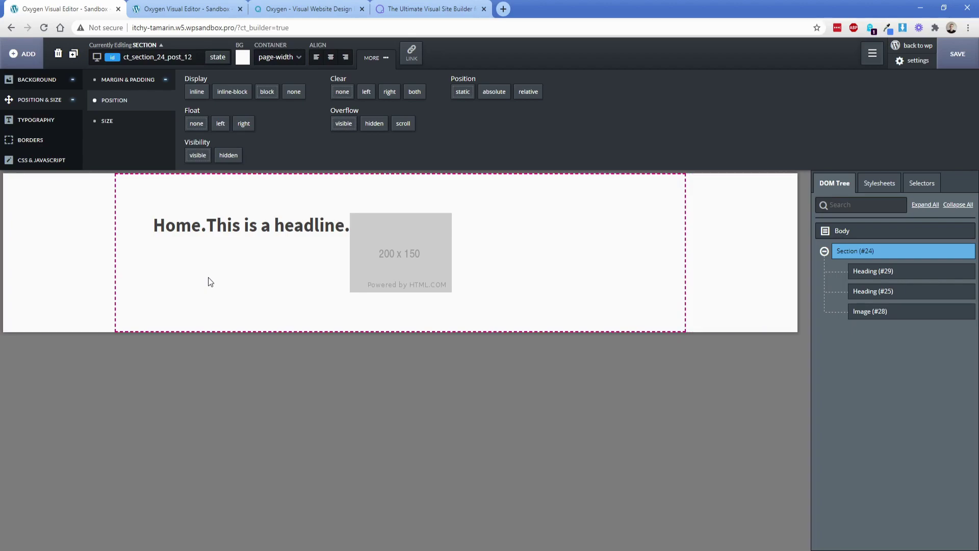
Add the Header - Style 3 component from the Headers components beneath the existing section.
left_click(22, 53)
left_click(225, 80)
left_click(63, 137)
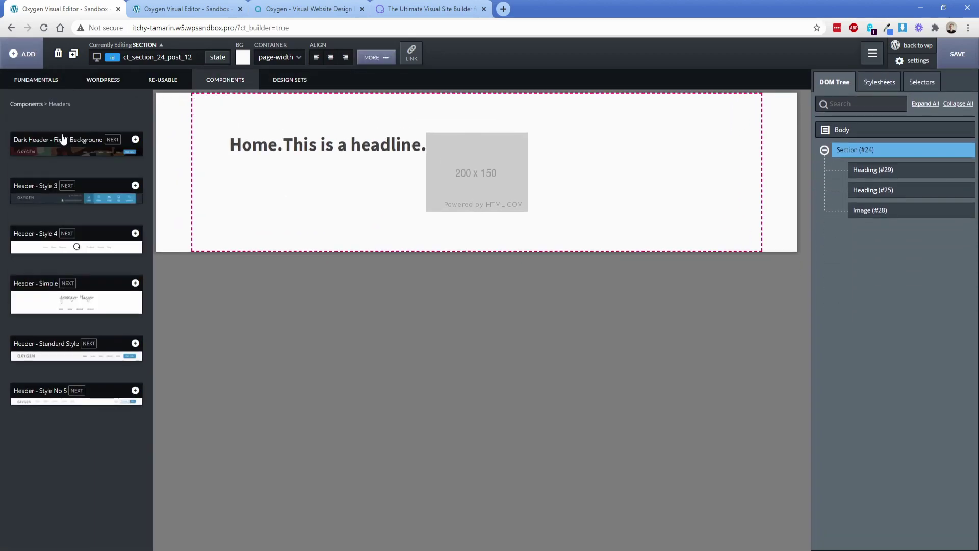
left_click(89, 203)
left_click(276, 160)
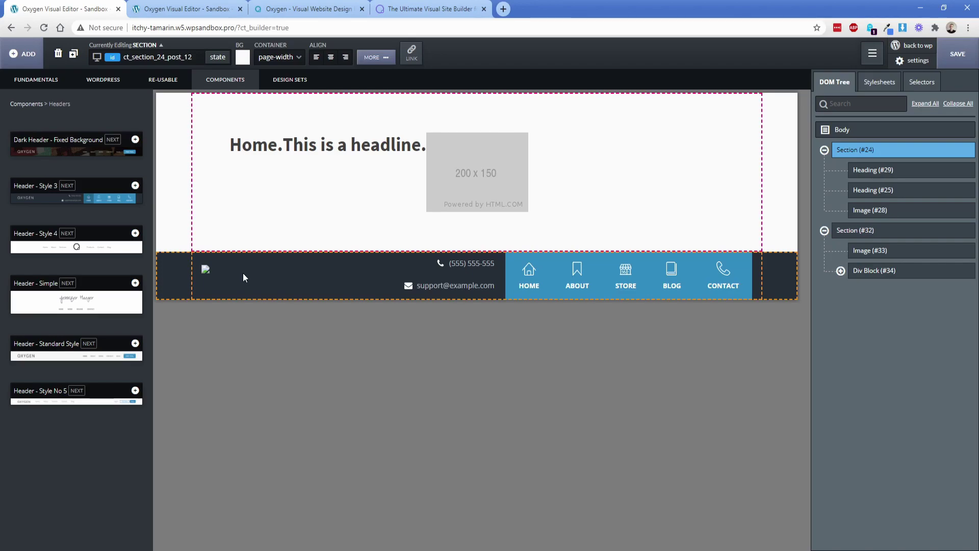
Examine the added header section by selecting its parts and showing the section's position settings.
left_click(205, 279)
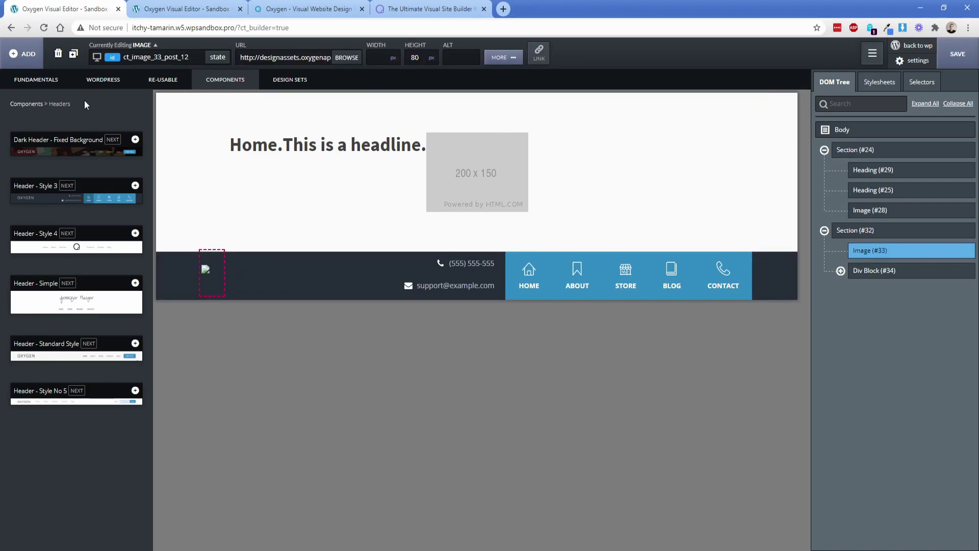
left_click(317, 258)
left_click(308, 202)
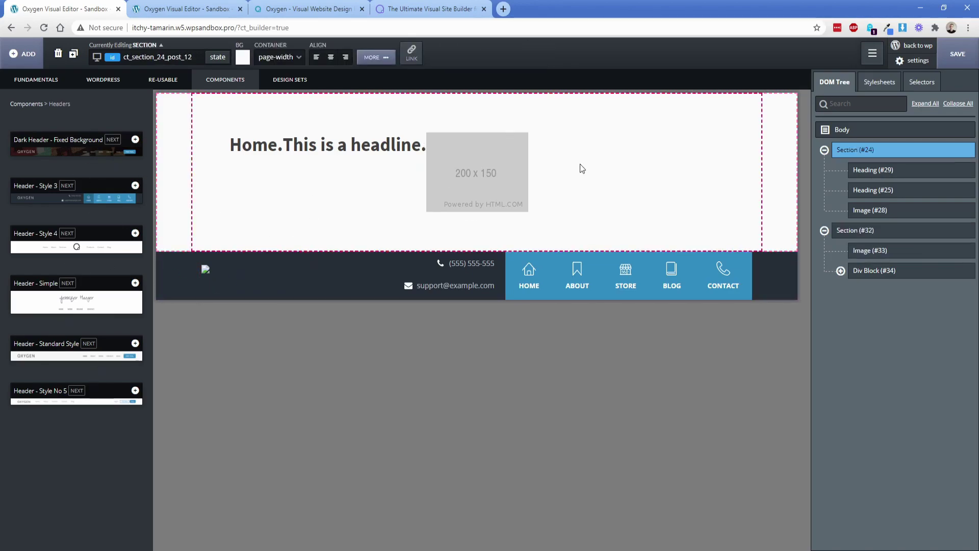
left_click(492, 174)
left_click(267, 270)
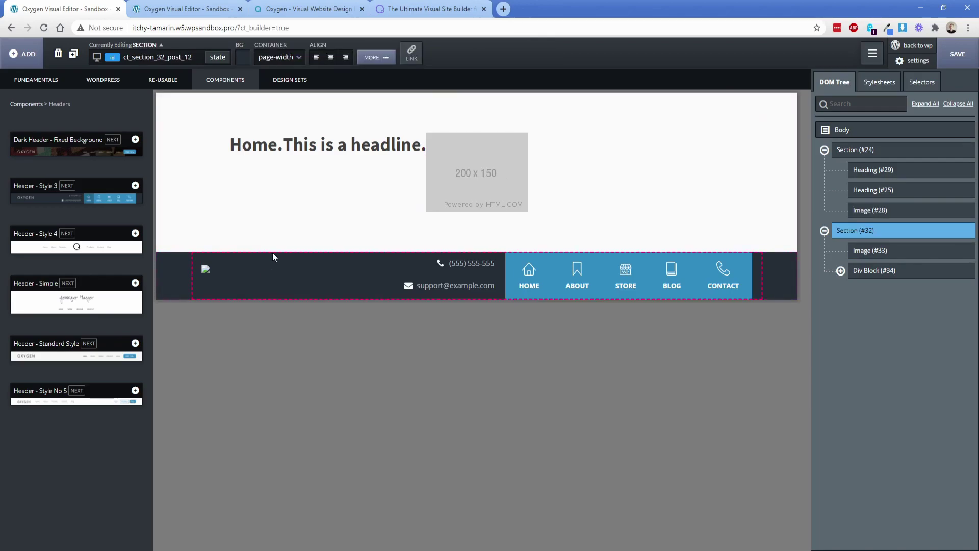
left_click(374, 58)
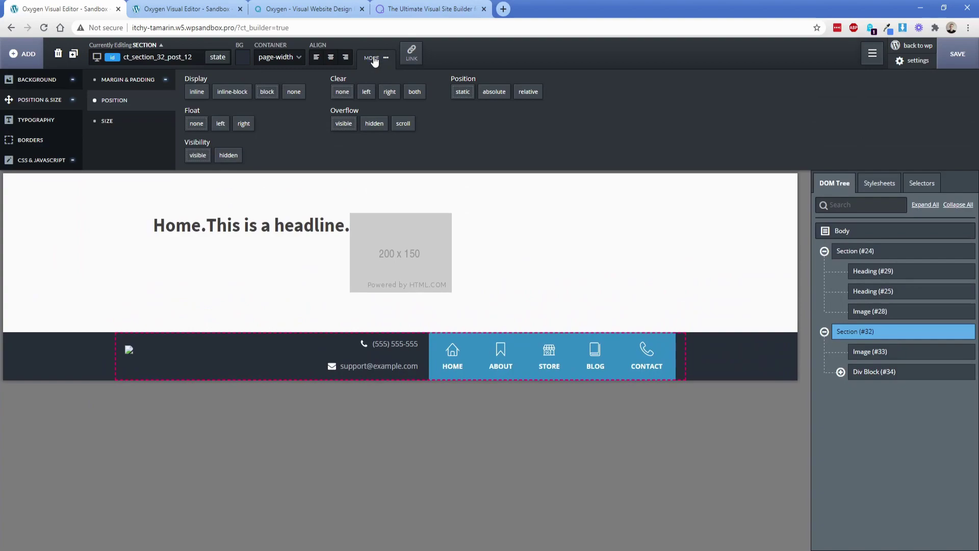
left_click(375, 59)
left_click(376, 60)
left_click(376, 59)
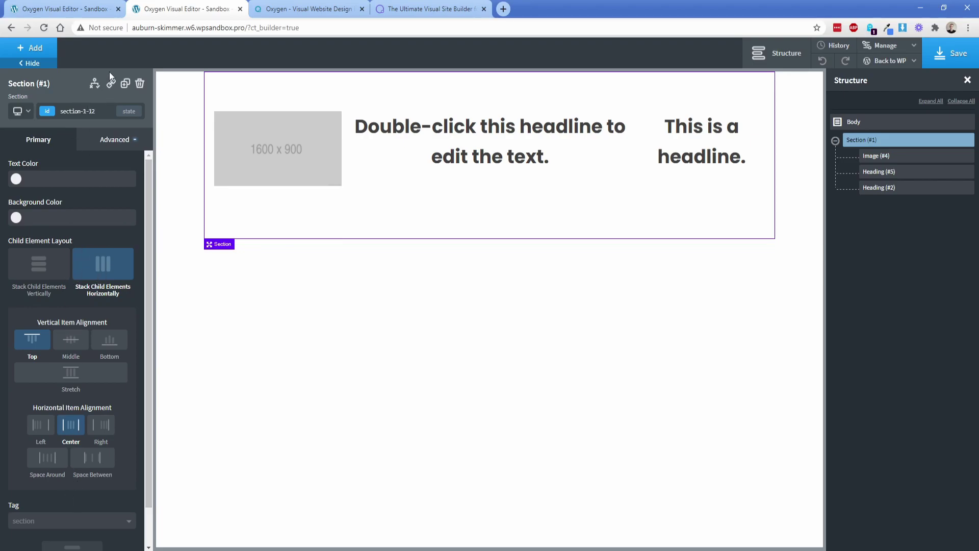
Return to the itchy-tamarin editor and examine the position settings of the header section and its logo image.
left_click(79, 11)
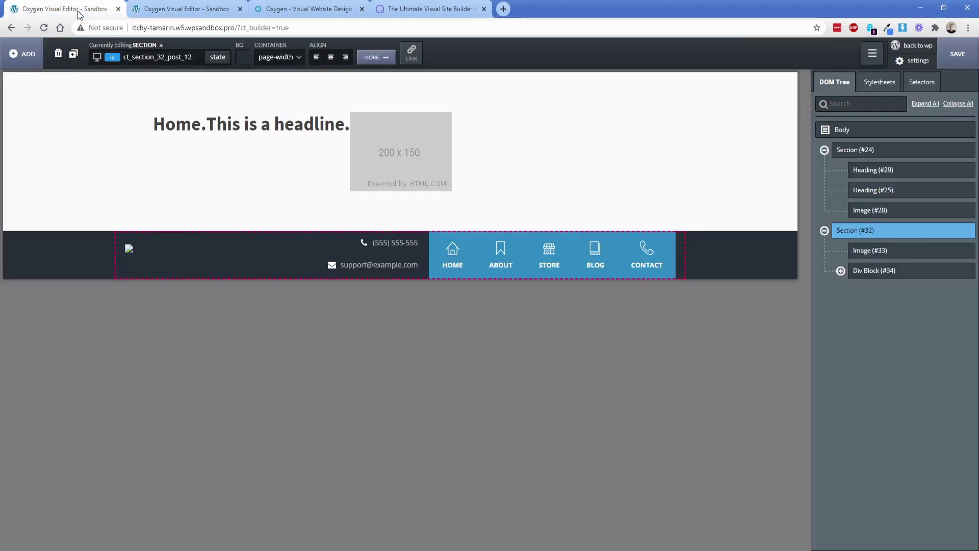
left_click(380, 60)
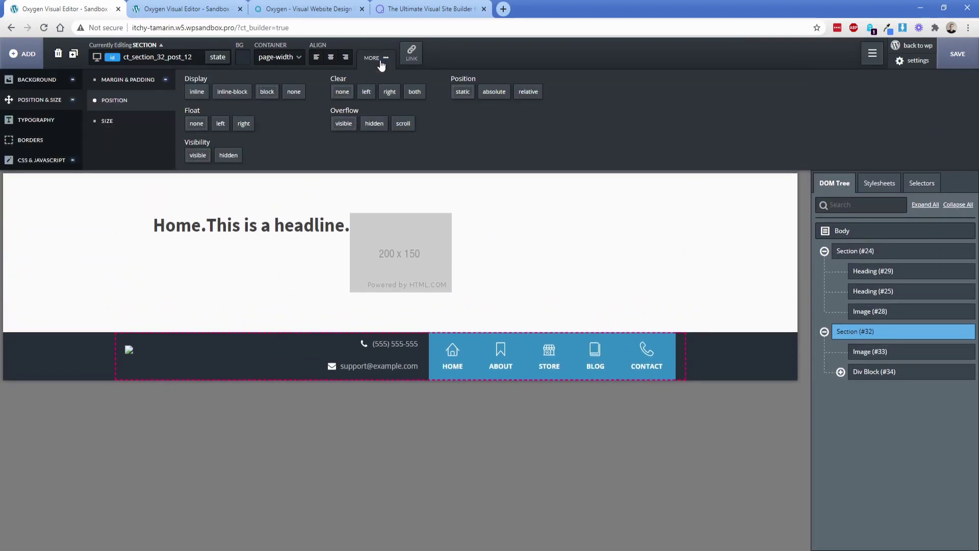
left_click(380, 60)
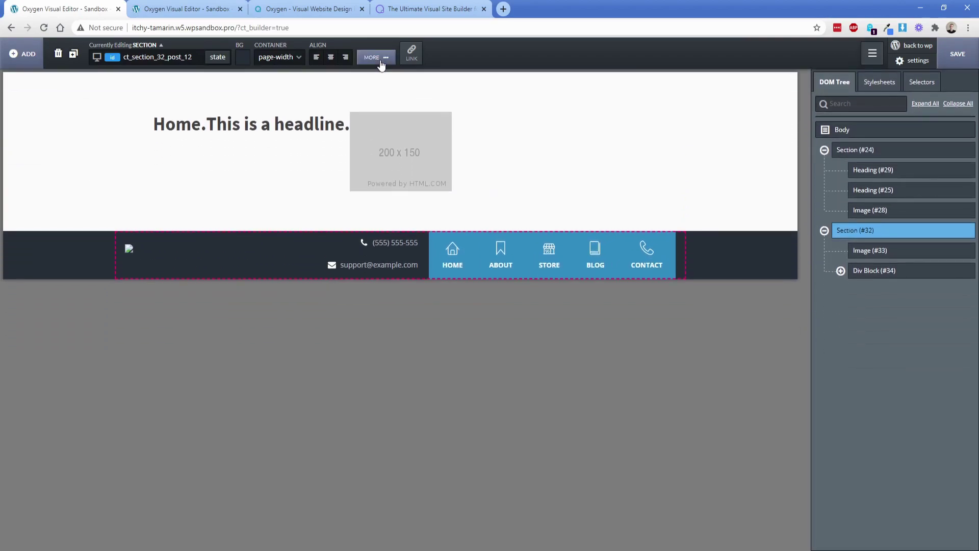
left_click(380, 60)
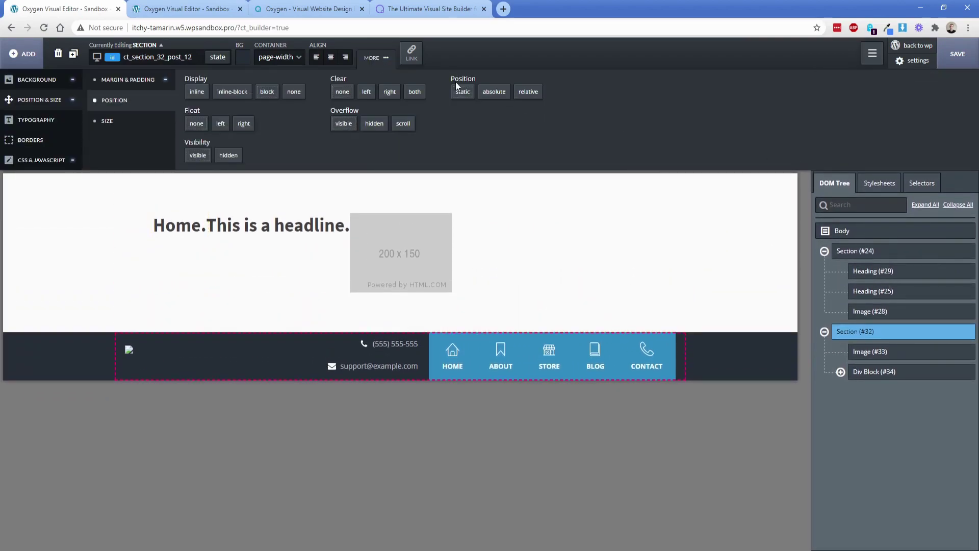
left_click(372, 60)
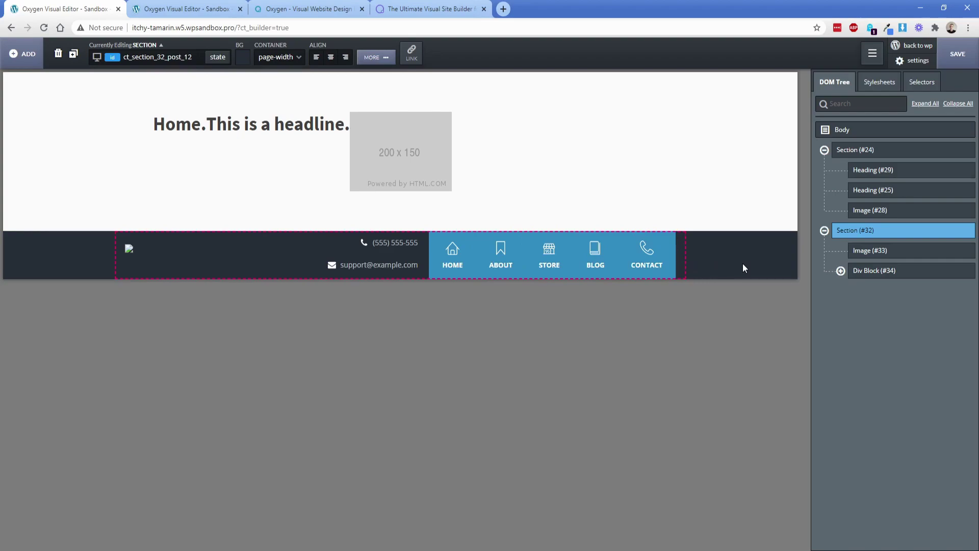
left_click(863, 253)
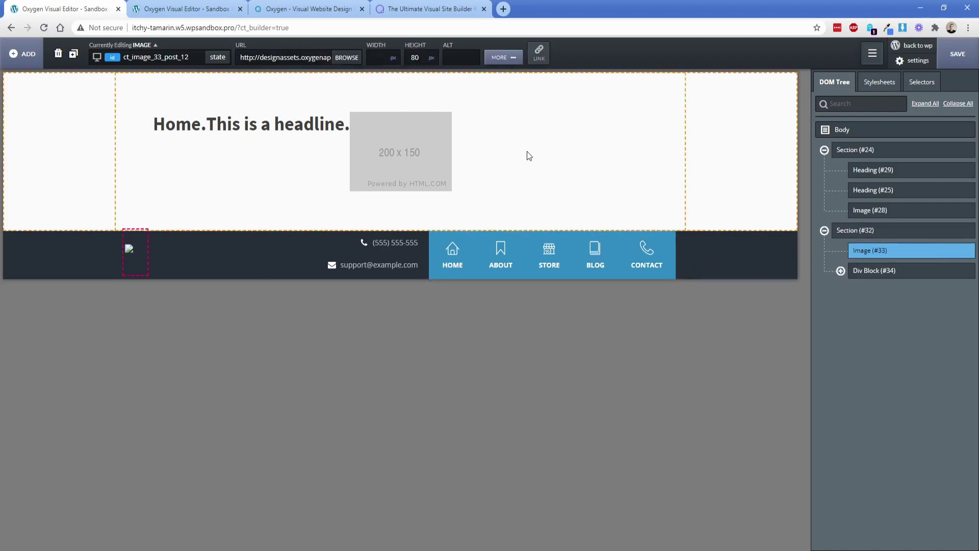
left_click(502, 58)
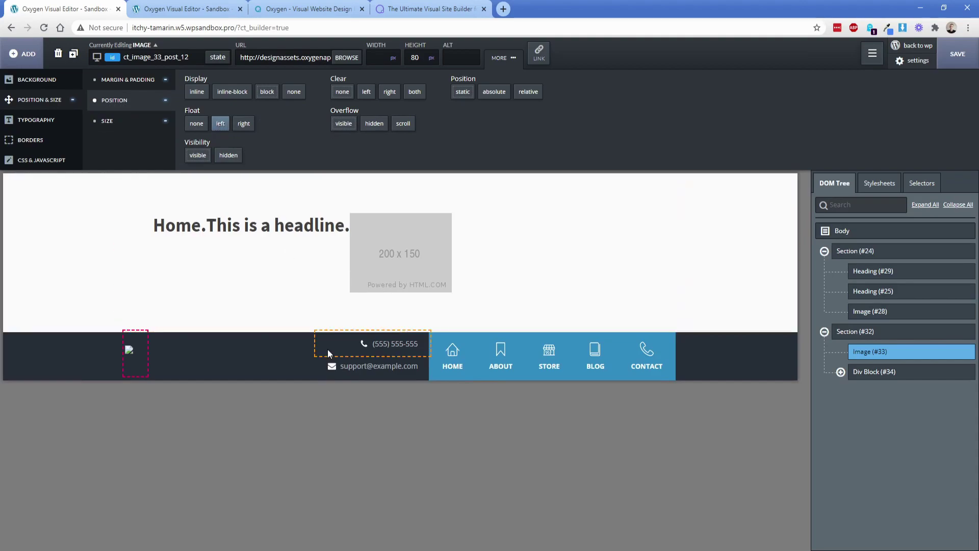
Expand the header's Div Block (#34) and move its nested Div Block (#35) out to the section level above it.
left_click(871, 374)
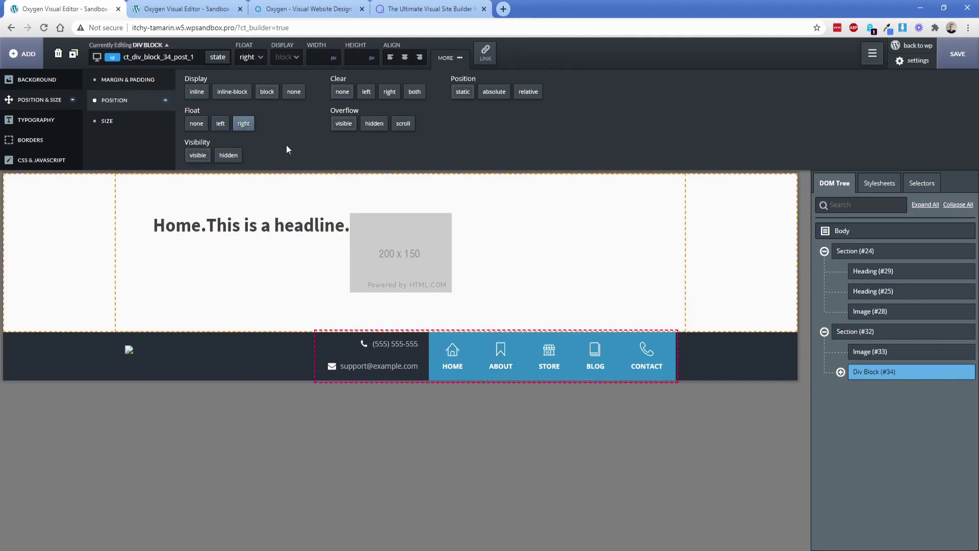
left_click(841, 372)
left_click_drag(884, 391, 884, 389)
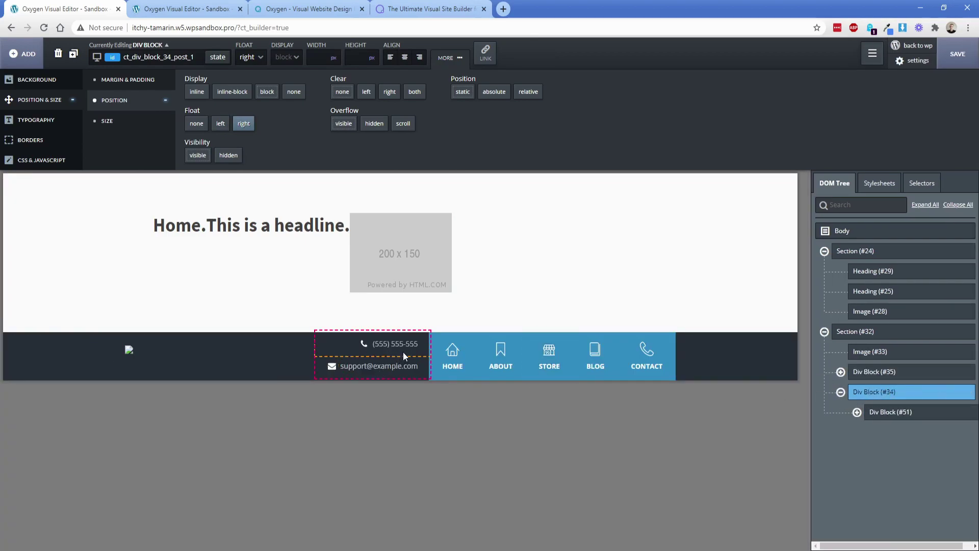
left_click(380, 373)
Examine the position settings of the menu's Div Block (#35), its first link wrapper and the home icon.
left_click(840, 372)
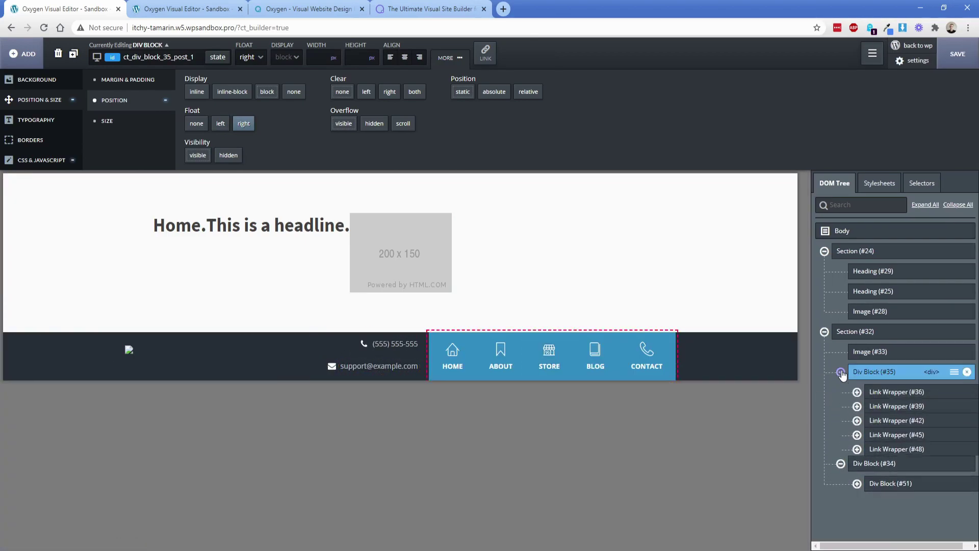
left_click(890, 395)
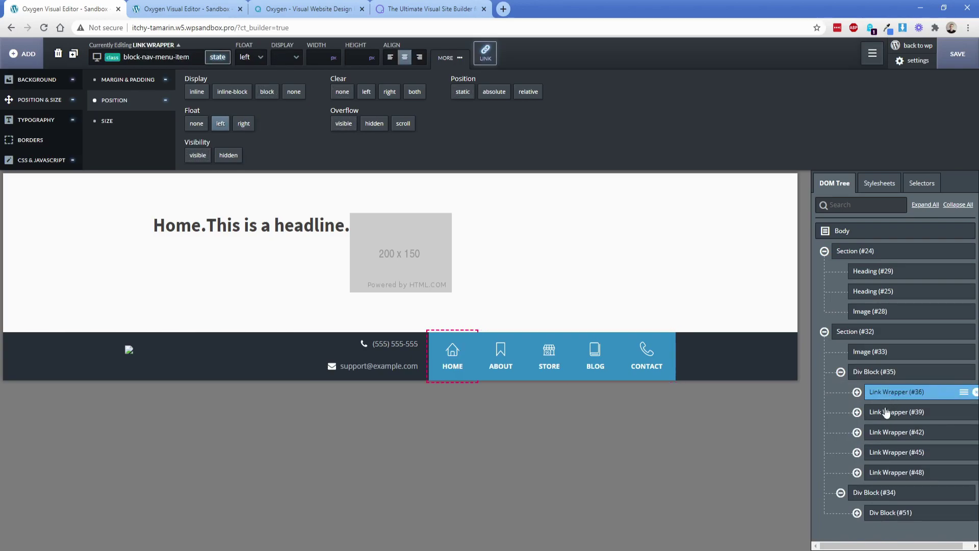
left_click(857, 392)
left_click(890, 413)
scroll(890, 416, "down", 1)
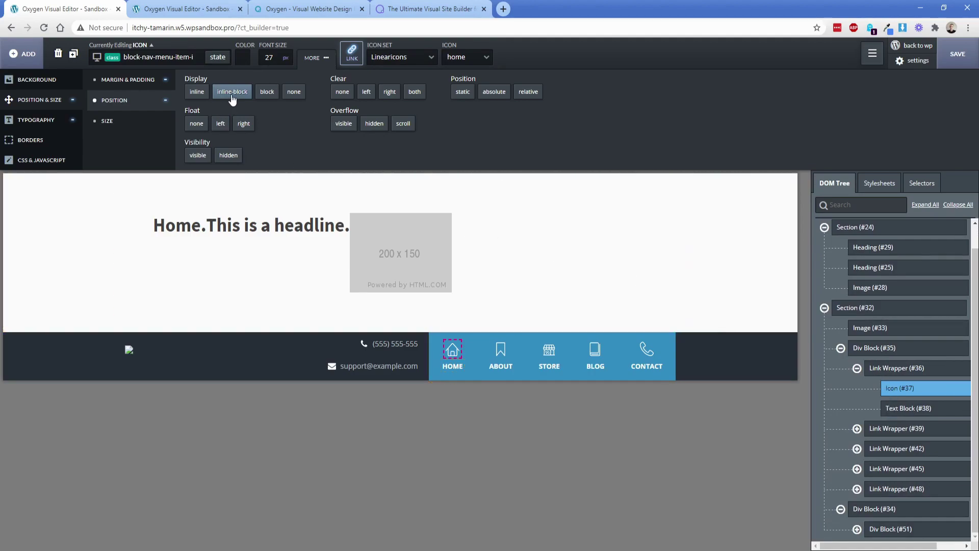
left_click(869, 348)
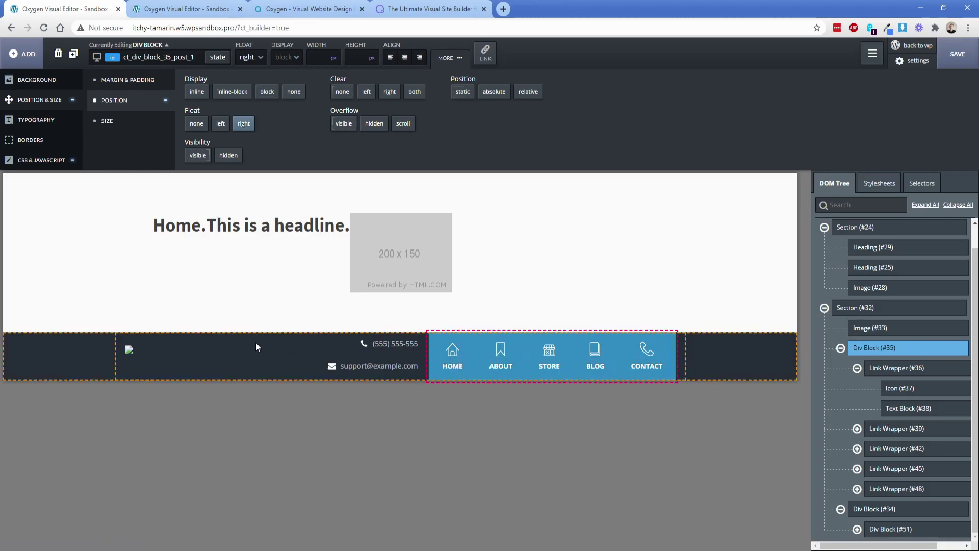
Switch to the auburn-skimmer editor, add the Header with Icons from the Atomic design set and place it above the section.
left_click(202, 11)
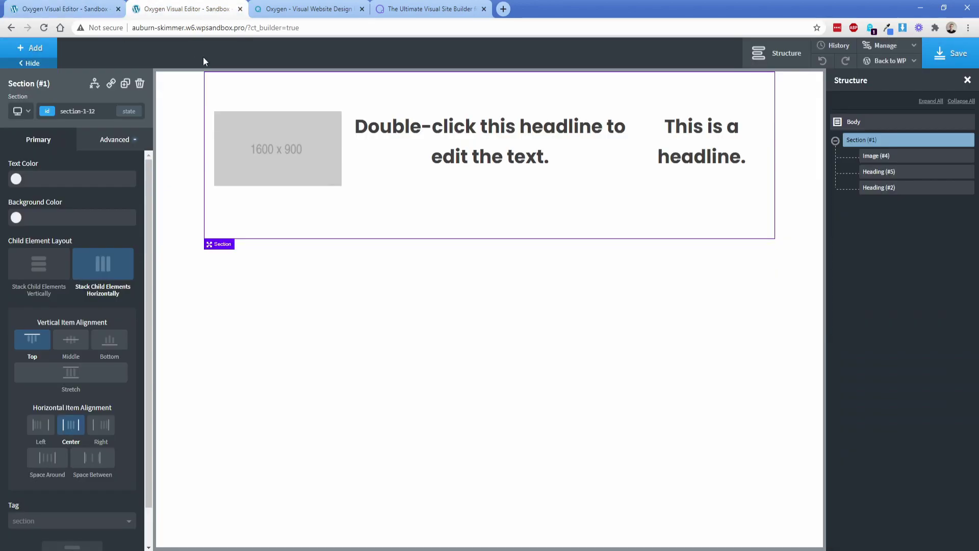
left_click(41, 53)
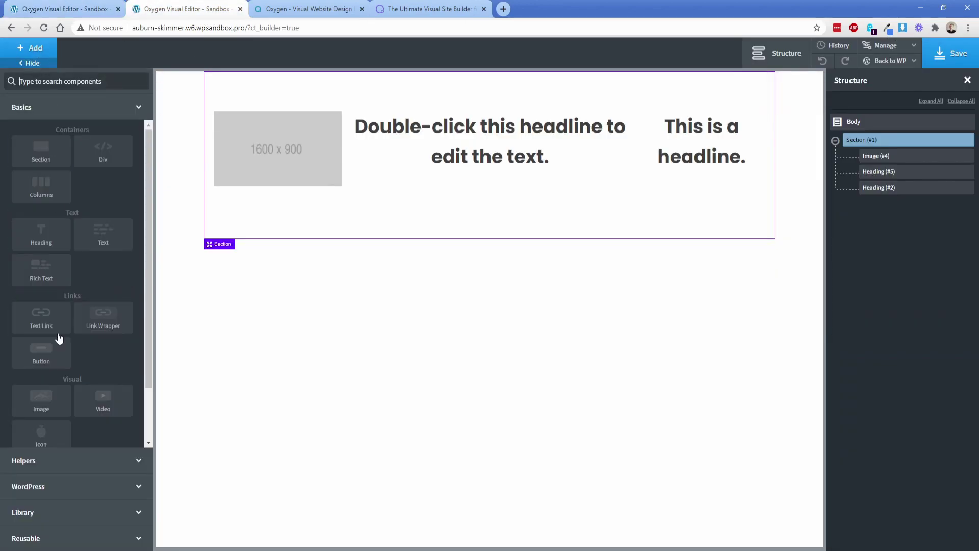
left_click(57, 509)
left_click(81, 229)
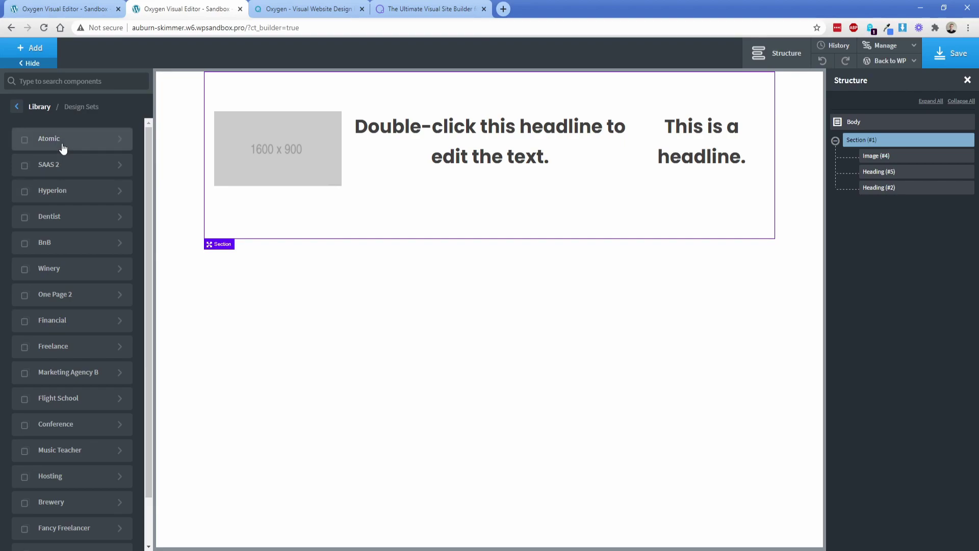
left_click(69, 171)
left_click(70, 170)
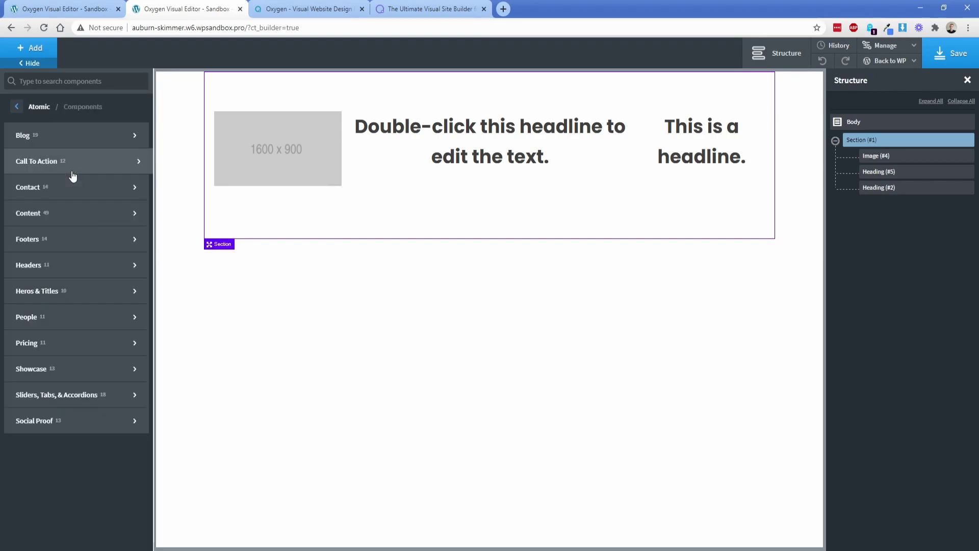
mouse_move(65, 274)
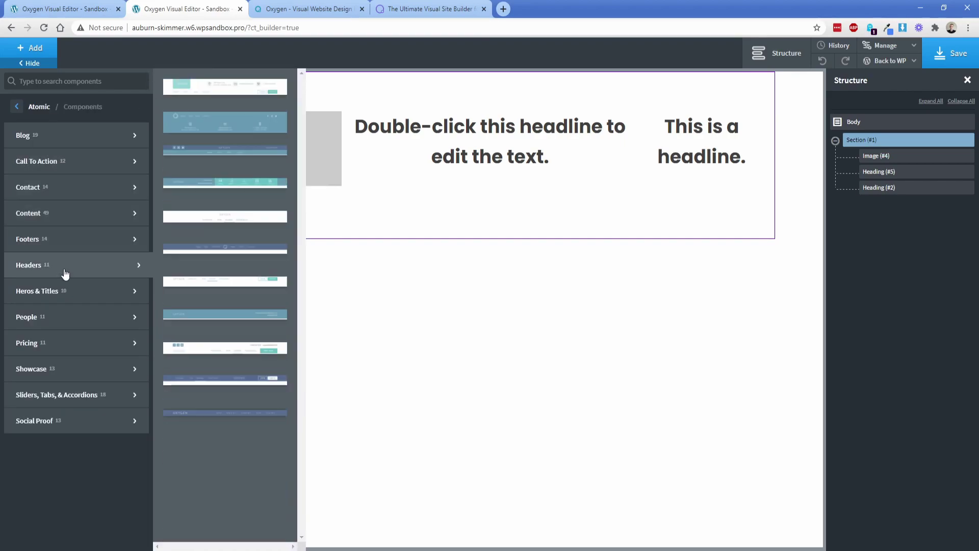
left_click(221, 187)
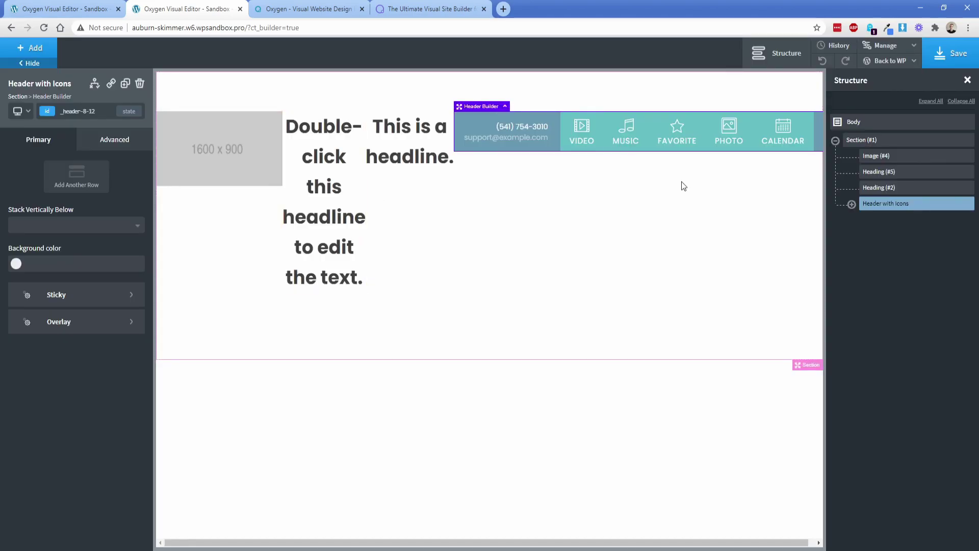
left_click_drag(877, 204, 868, 136)
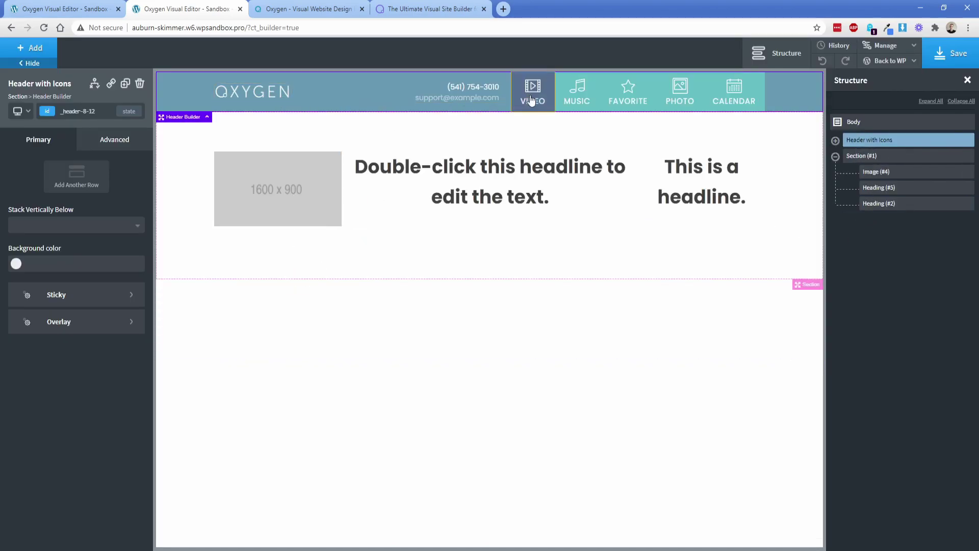
Compare the itchy-tamarin editor's header and floated menu block with the header in the auburn-skimmer editor.
left_click(83, 6)
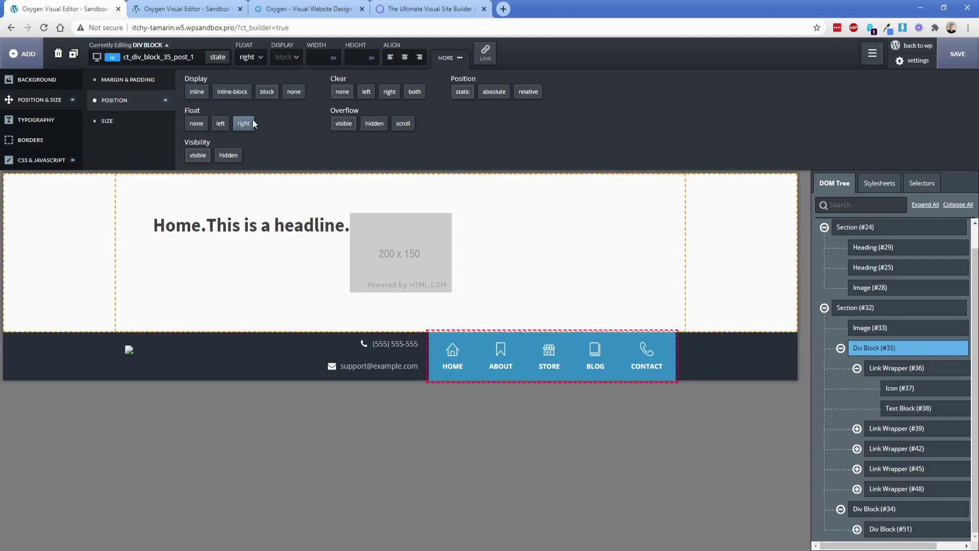
left_click(164, 5)
left_click(77, 7)
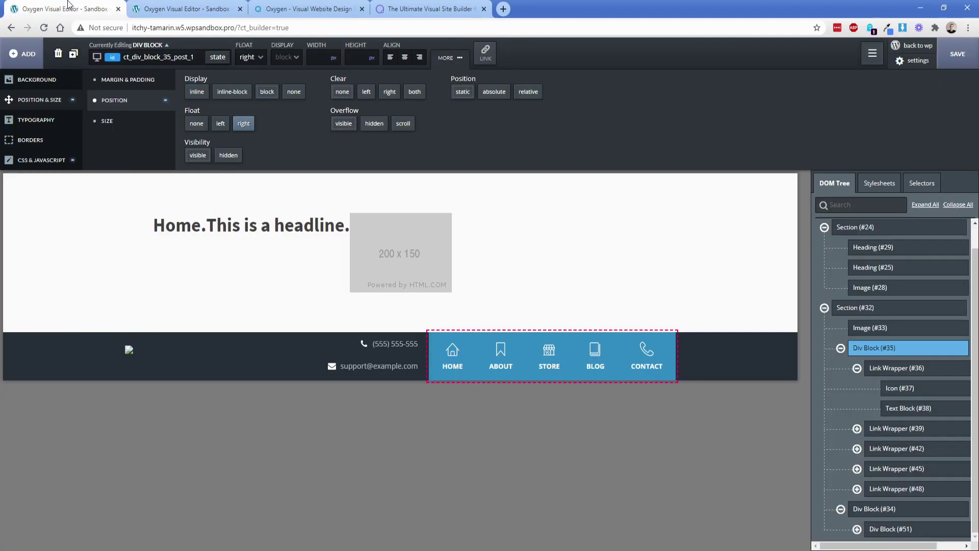
Switch to the auburn-skimmer editor and stack the child elements of Section (#1) vertically.
left_click(182, 5)
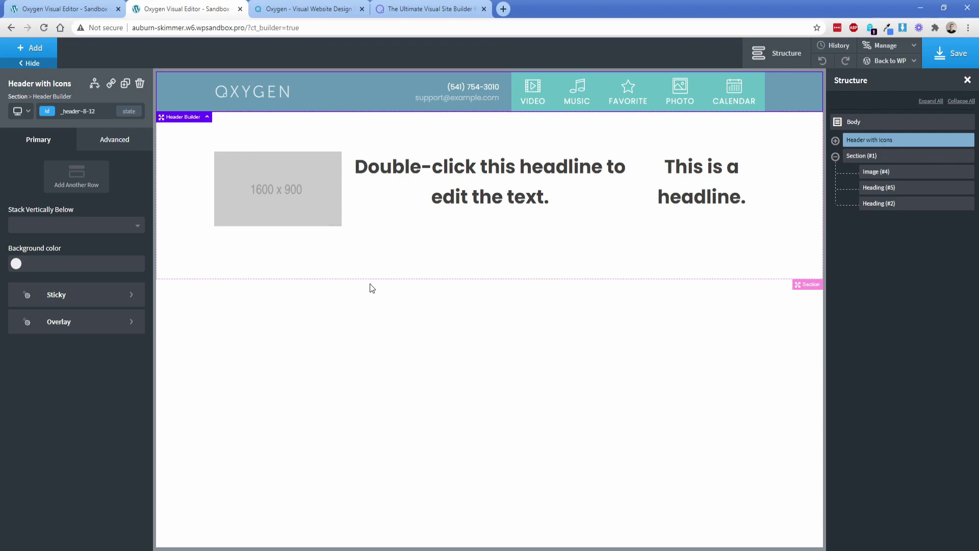
left_click(361, 255)
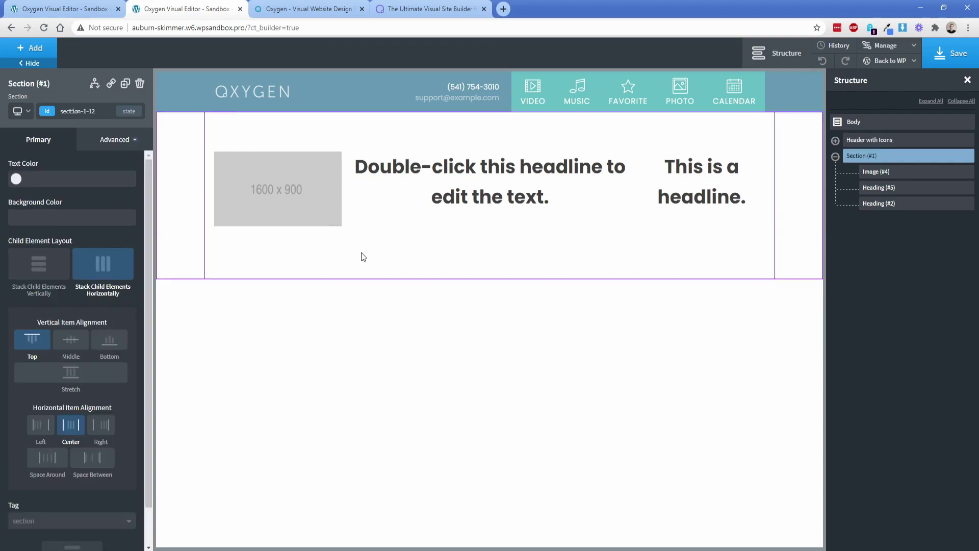
left_click(50, 273)
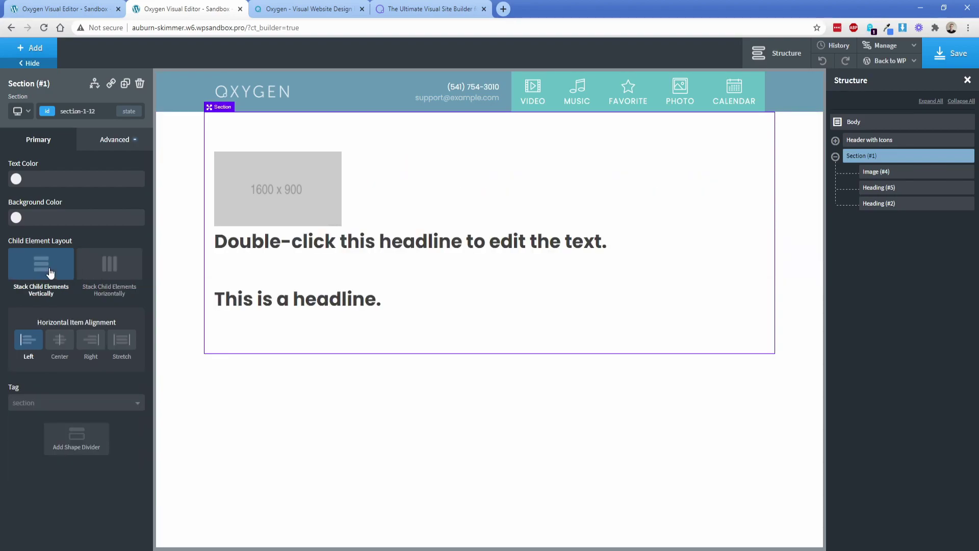
Replace the text of the "This is a headline." heading with the post title as dynamic data.
double_click(280, 304)
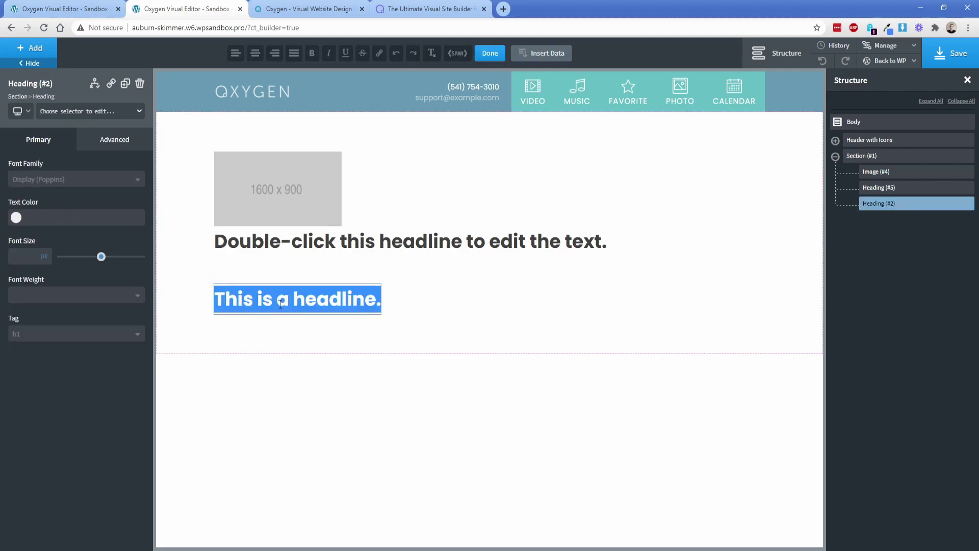
left_click(541, 55)
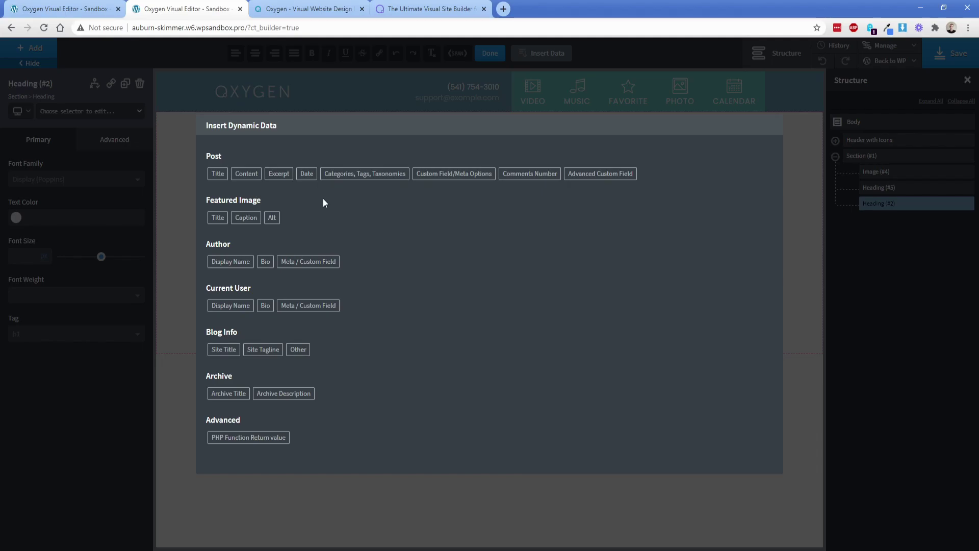
left_click(218, 173)
left_click(230, 222)
left_click(187, 274)
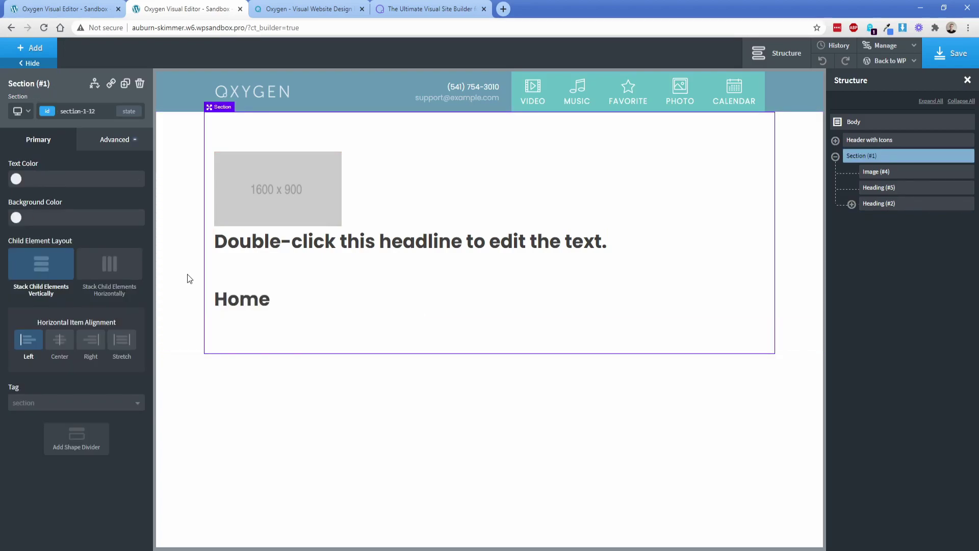
Move the Home heading (#2) above the image so it comes first in the section.
left_click(241, 300)
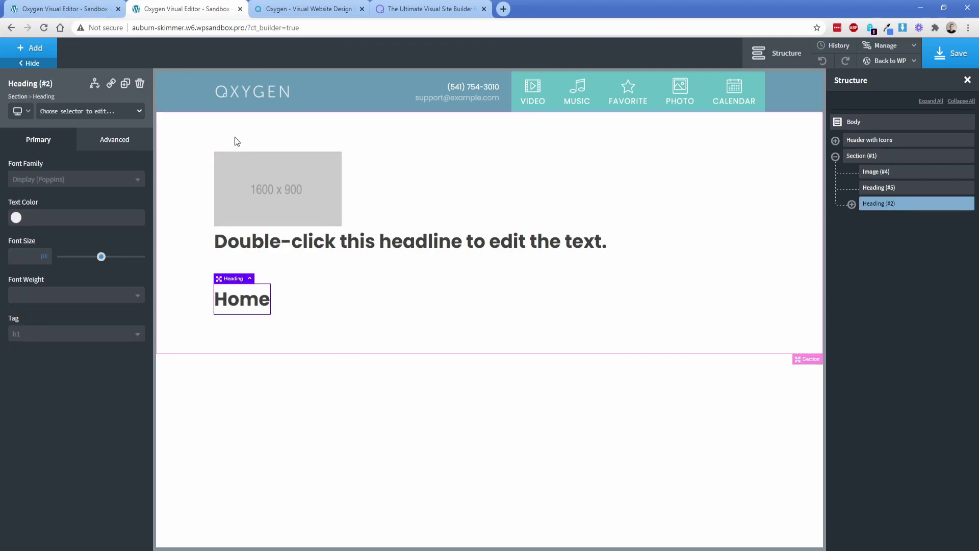
left_click_drag(887, 209, 880, 171)
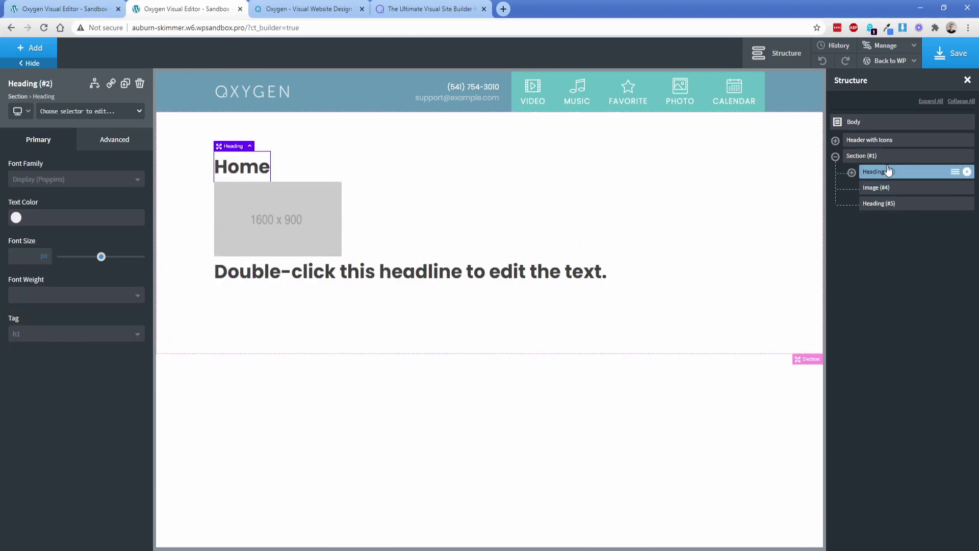
Delete the placeholder image and add a little space below the Home heading.
left_click(301, 216)
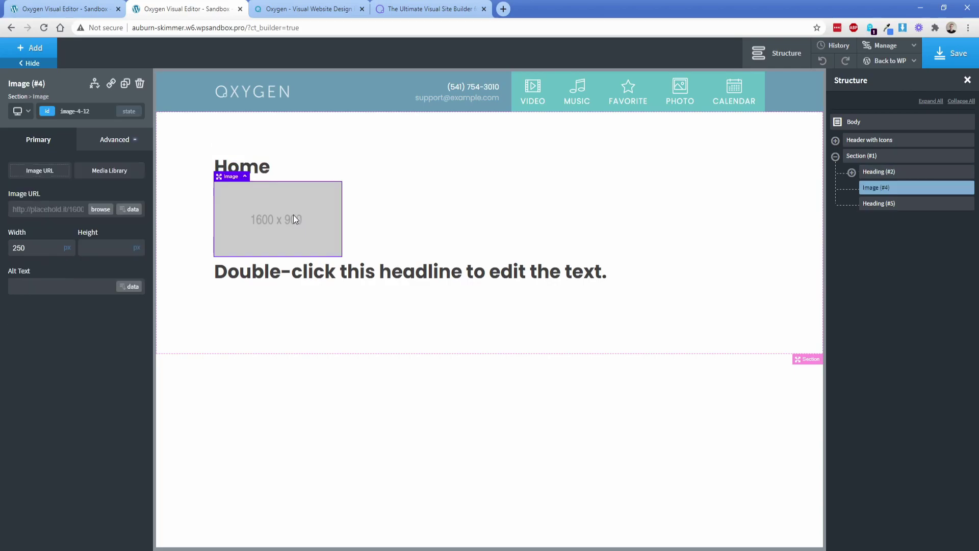
left_click(140, 83)
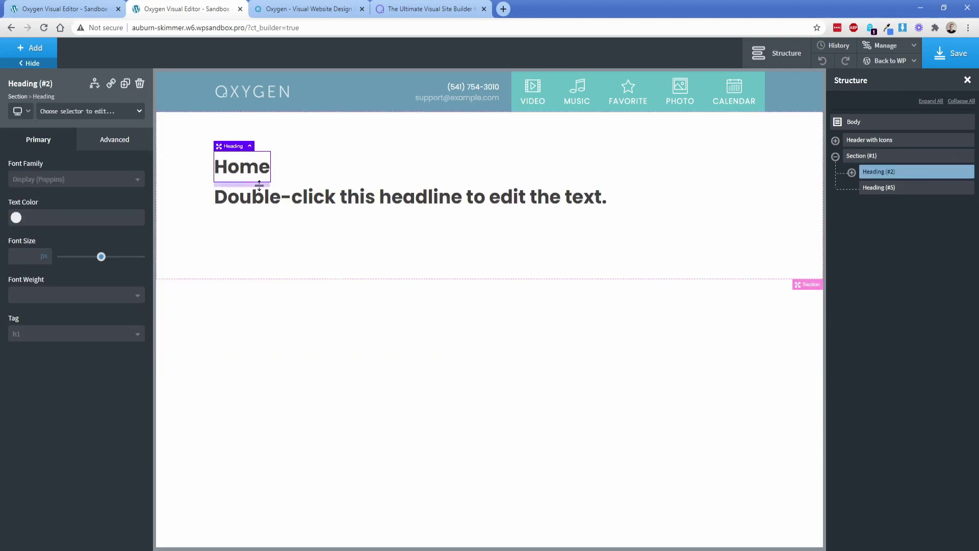
left_click(322, 173)
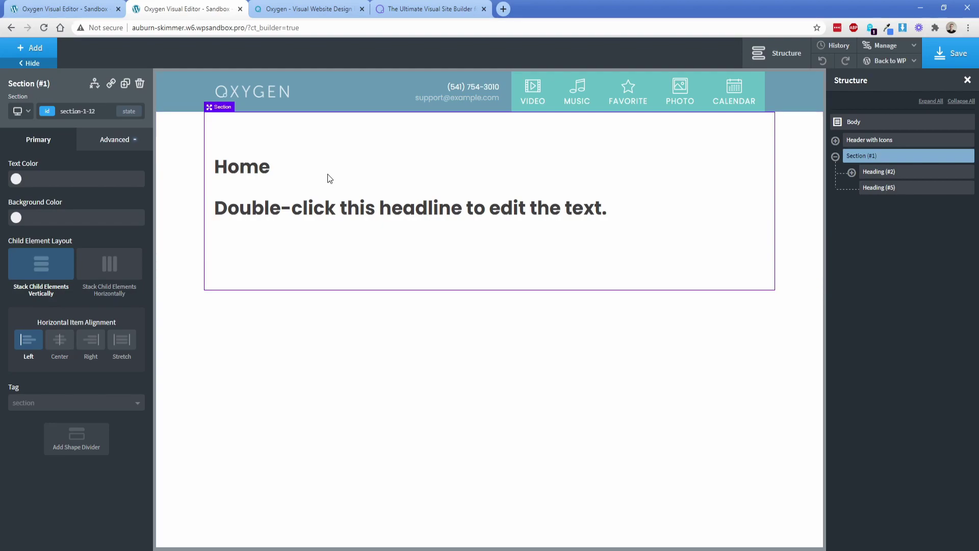
Replace the text of Heading (#5) with dynamic data from the Advanced Custom Field "Page subtitle".
double_click(320, 206)
left_click(537, 58)
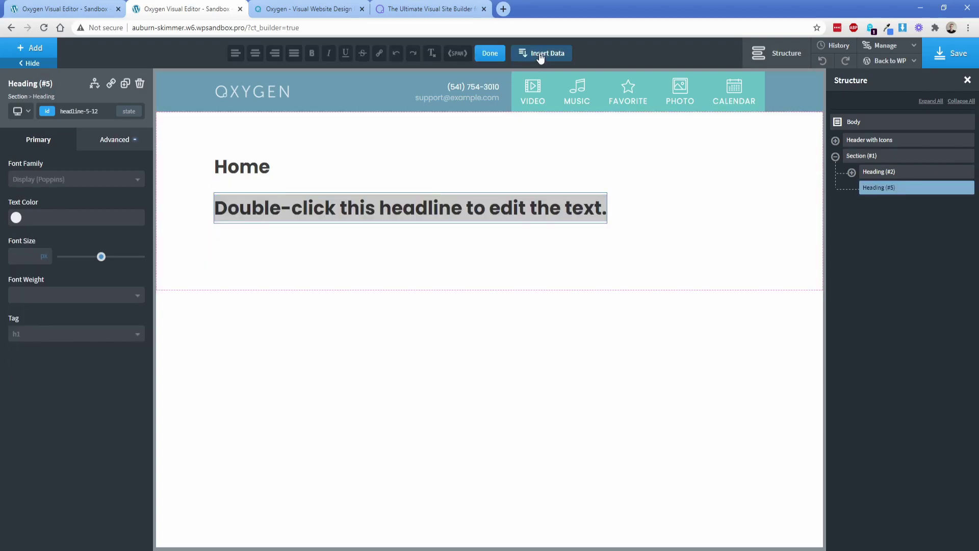
left_click(607, 173)
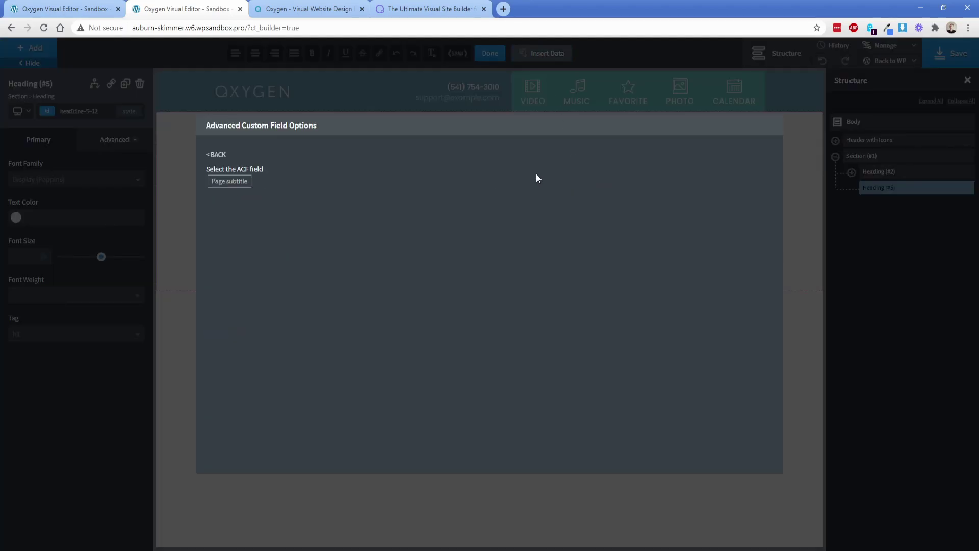
left_click(224, 185)
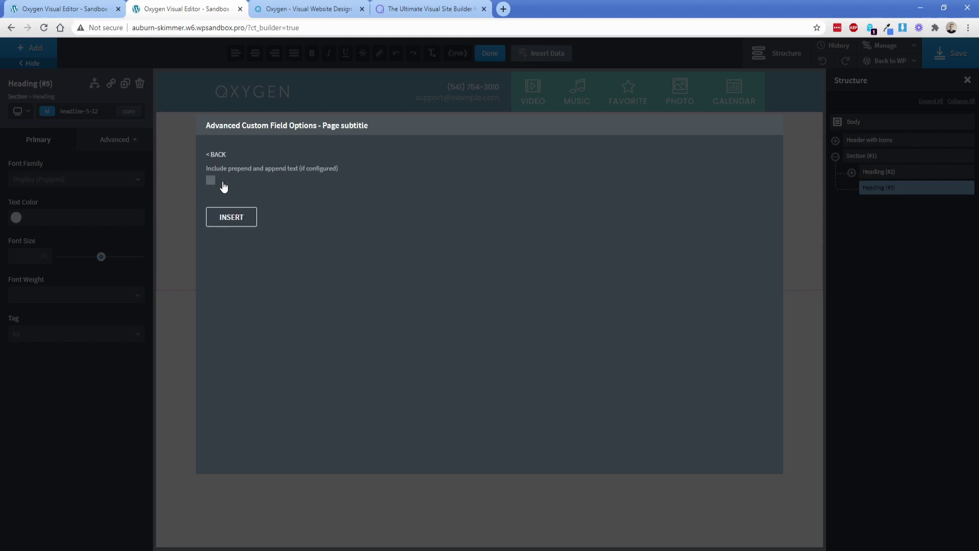
left_click(229, 219)
left_click(190, 204)
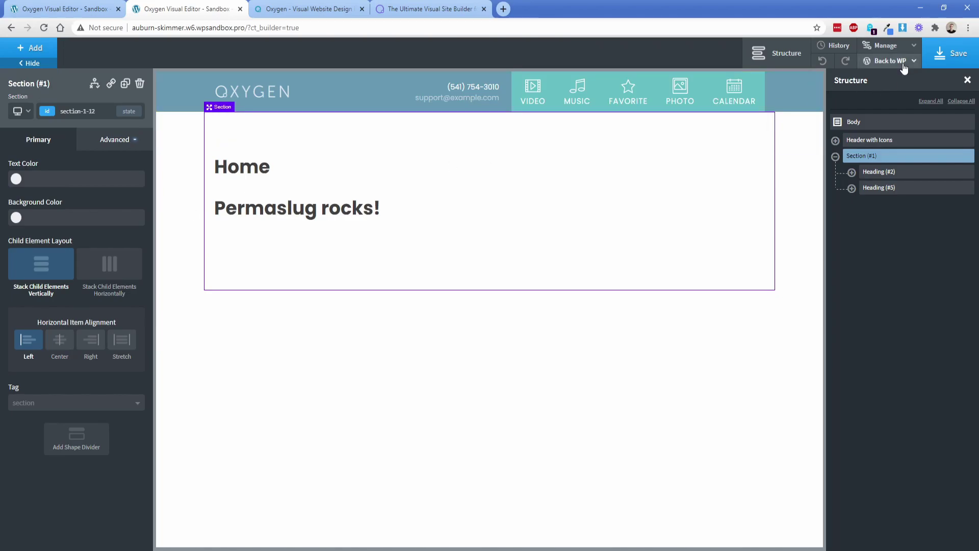
Open the page in the WordPress admin, examine its Page subtitle field, and close that page again.
mouse_move(902, 64)
left_click(890, 83)
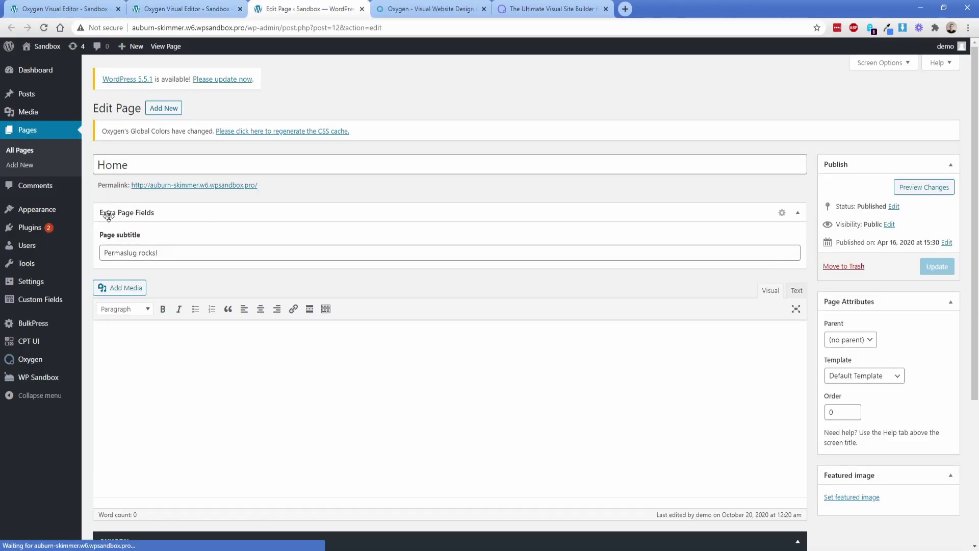
left_click_drag(103, 252, 186, 254)
left_click(186, 255)
left_click(361, 8)
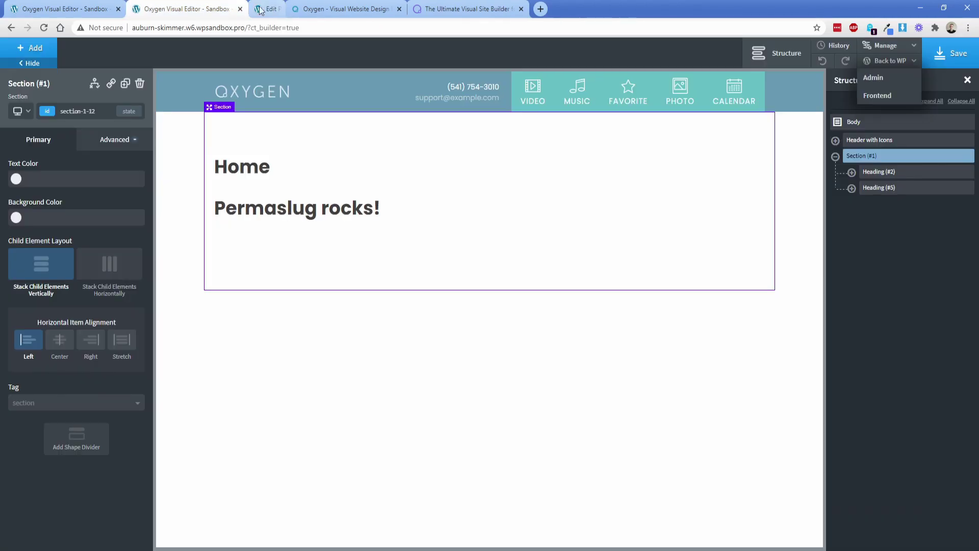
Format the subtitle heading (#5) with the H2 tag, a font size of 24 px and font weight 500.
left_click(254, 217)
left_click(51, 334)
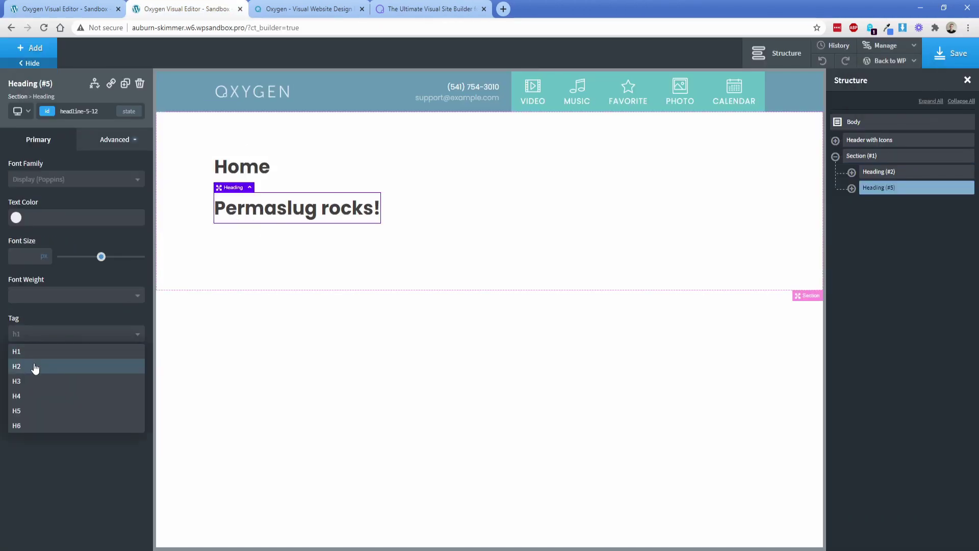
left_click(32, 366)
left_click_drag(102, 258, 81, 261)
left_click(72, 297)
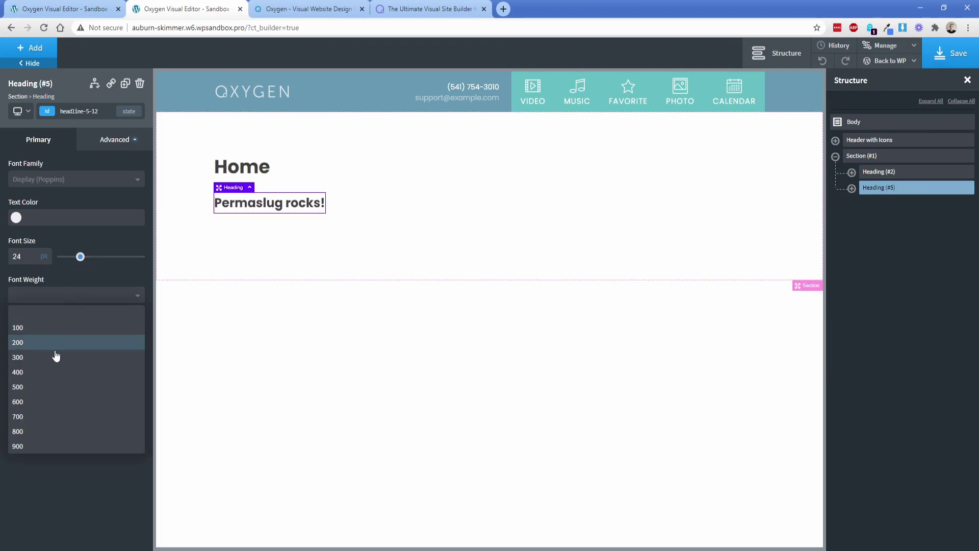
left_click(38, 389)
left_click(349, 218)
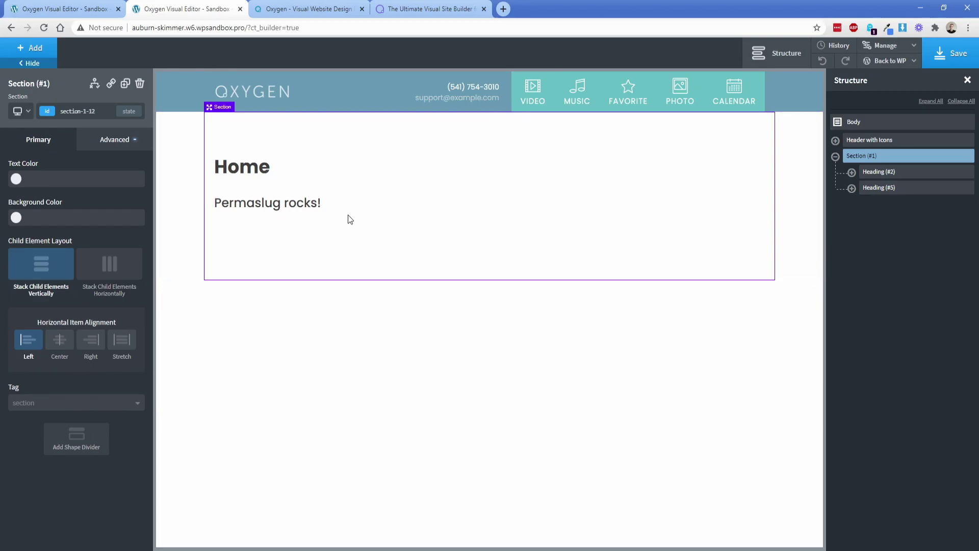
Switch to the itchy-tamarin editor and examine the position settings and text editing options of its two headings.
left_click(79, 8)
left_click(248, 232)
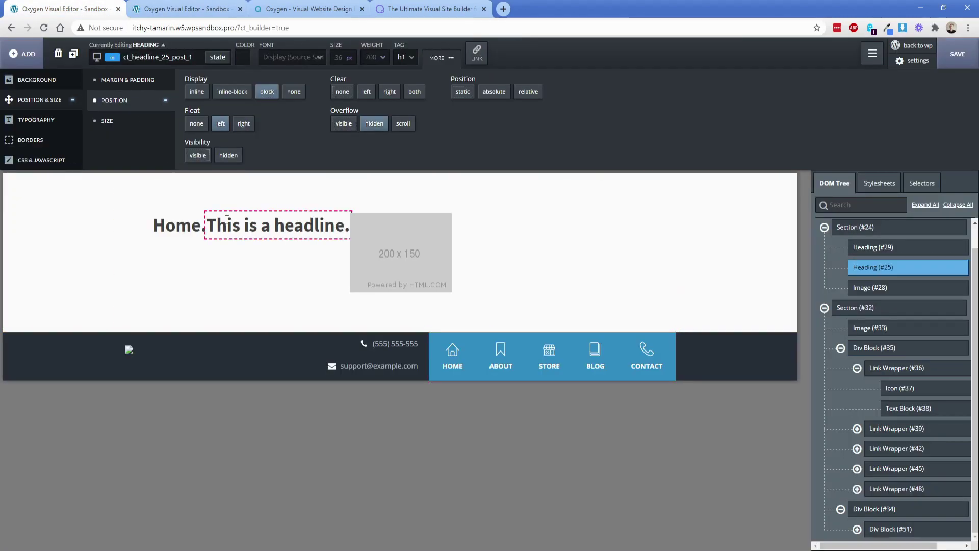
left_click(186, 221)
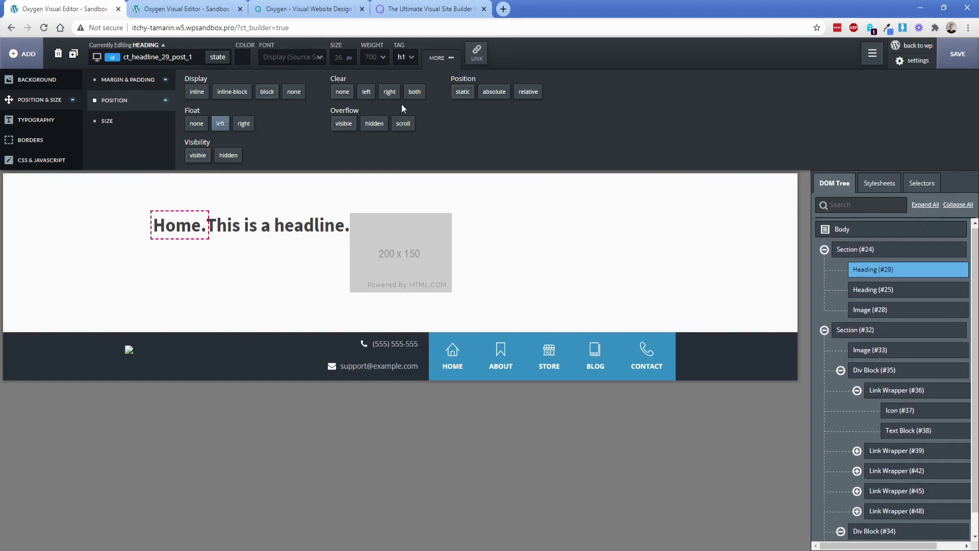
left_click(441, 57)
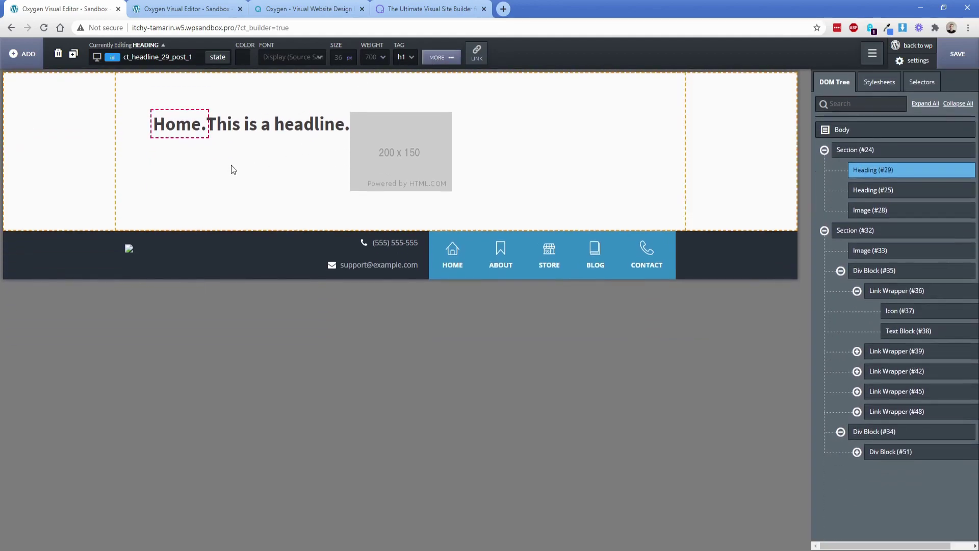
double_click(187, 122)
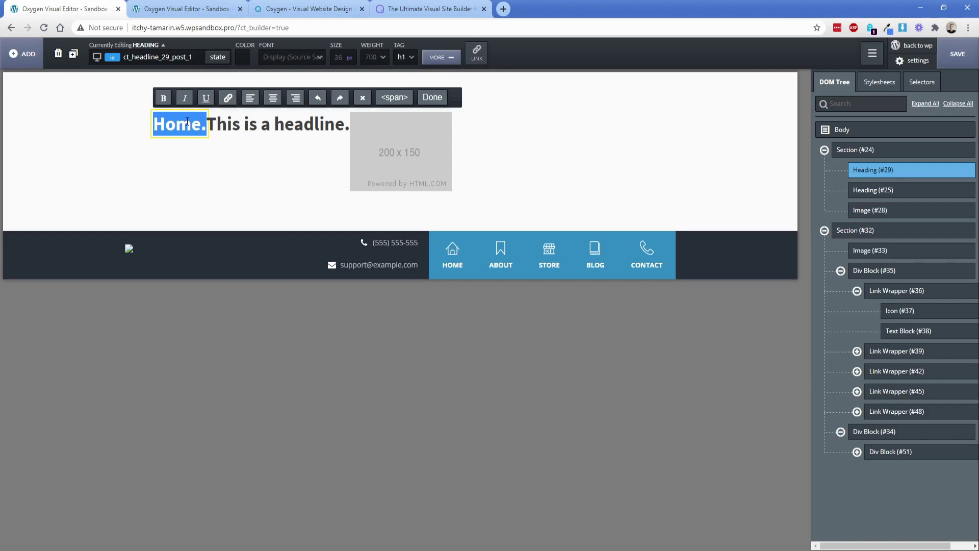
left_click(262, 122)
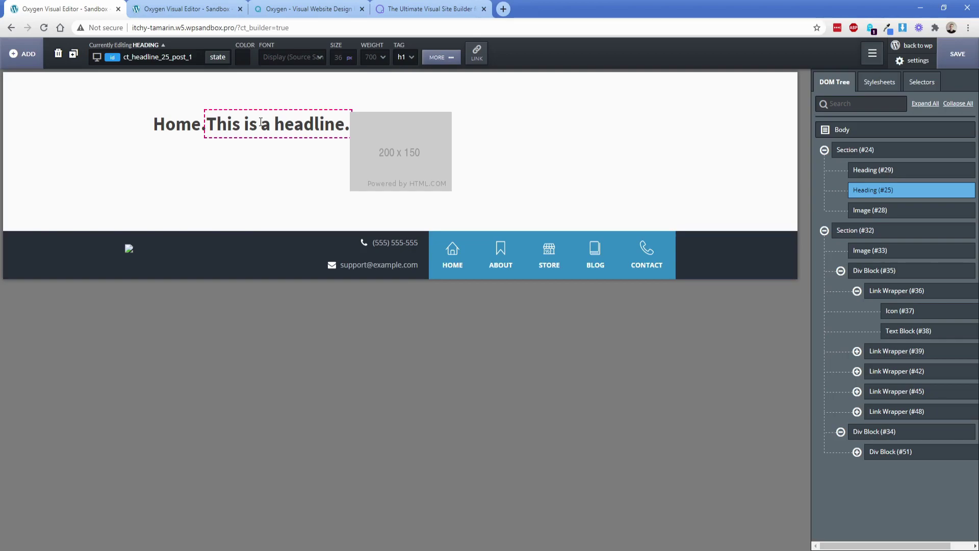
In the auburn-skimmer editor, set the subtitle heading's text color to #634b4b and its font size to 22 px.
left_click(187, 9)
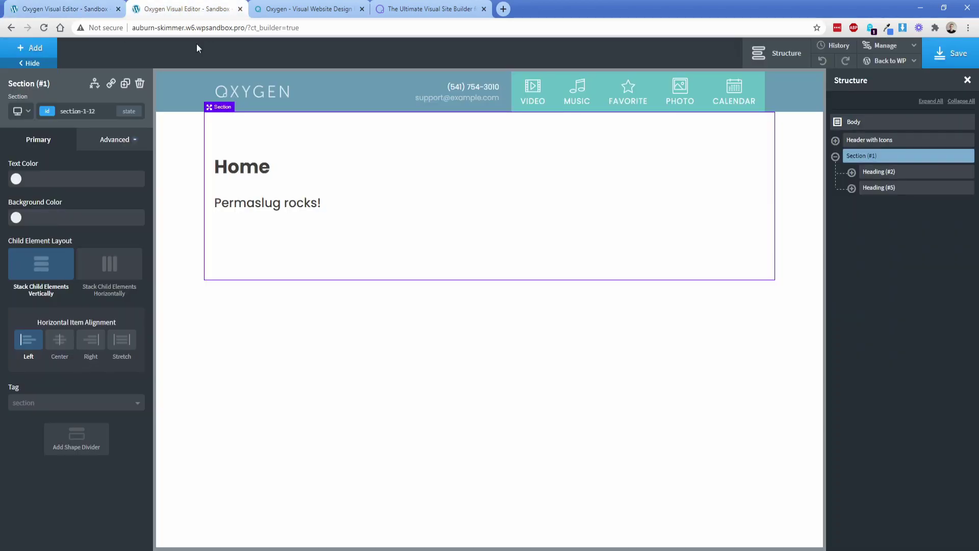
left_click(265, 207)
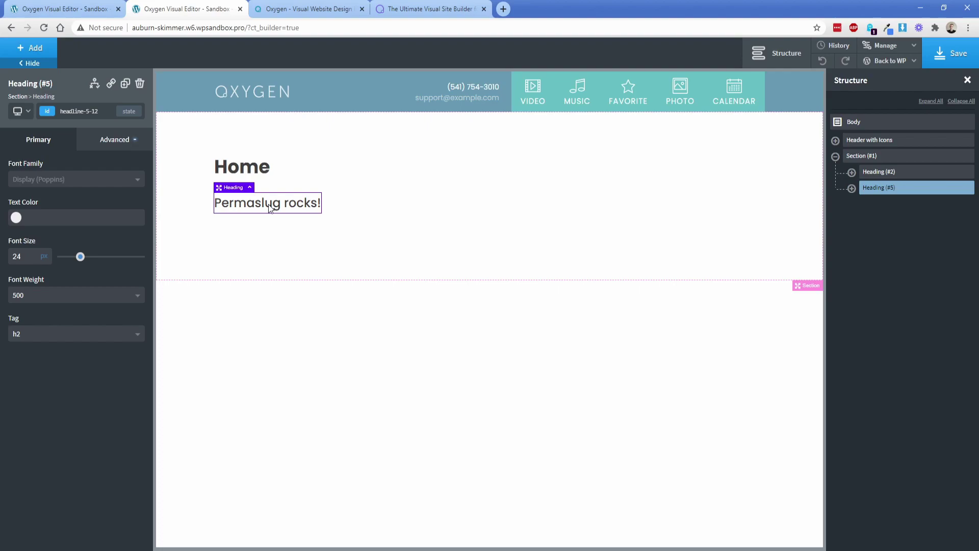
left_click(16, 217)
left_click(31, 271)
left_click_drag(31, 272, 80, 263)
left_click(52, 201)
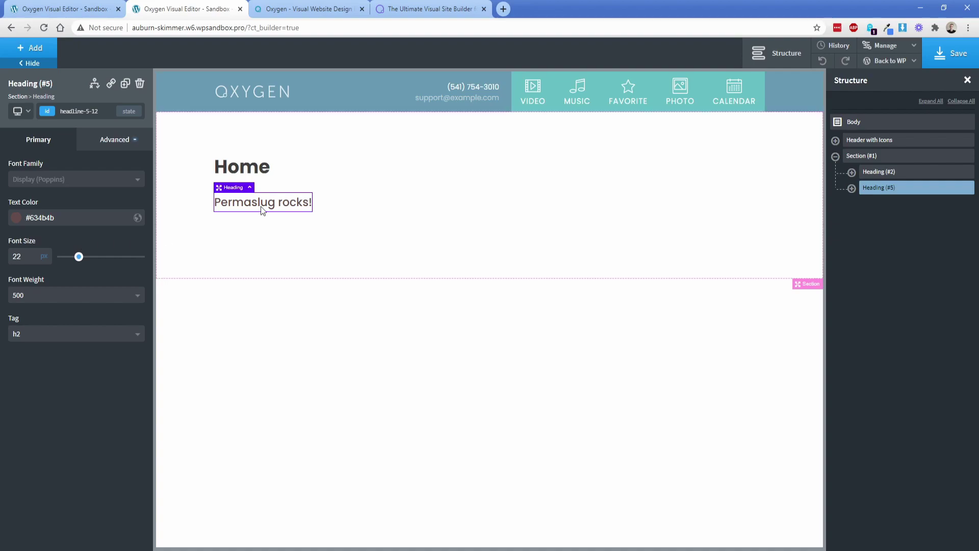
Give the subtitle heading (#5) the grey background color #bcbcbc.
left_click(102, 142)
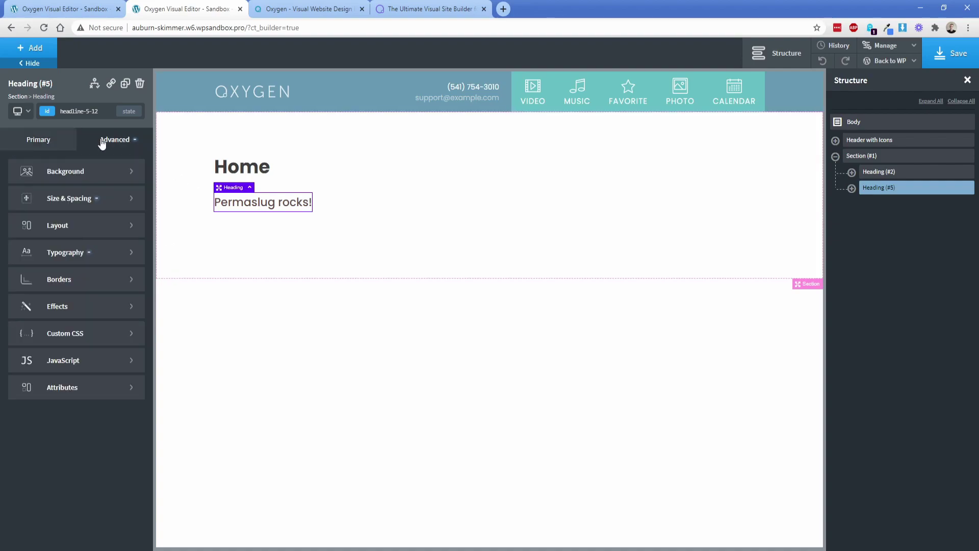
left_click(81, 171)
left_click(16, 203)
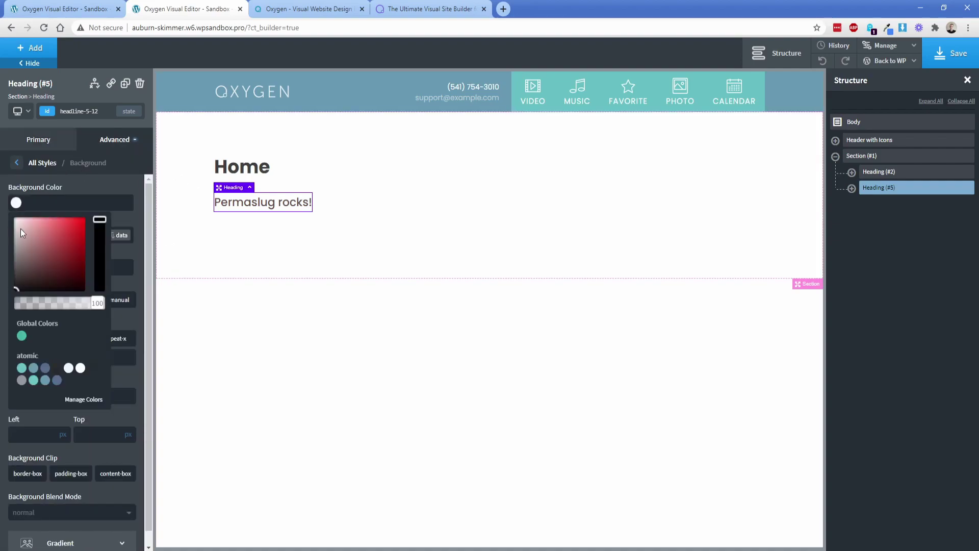
left_click_drag(30, 258, 12, 237)
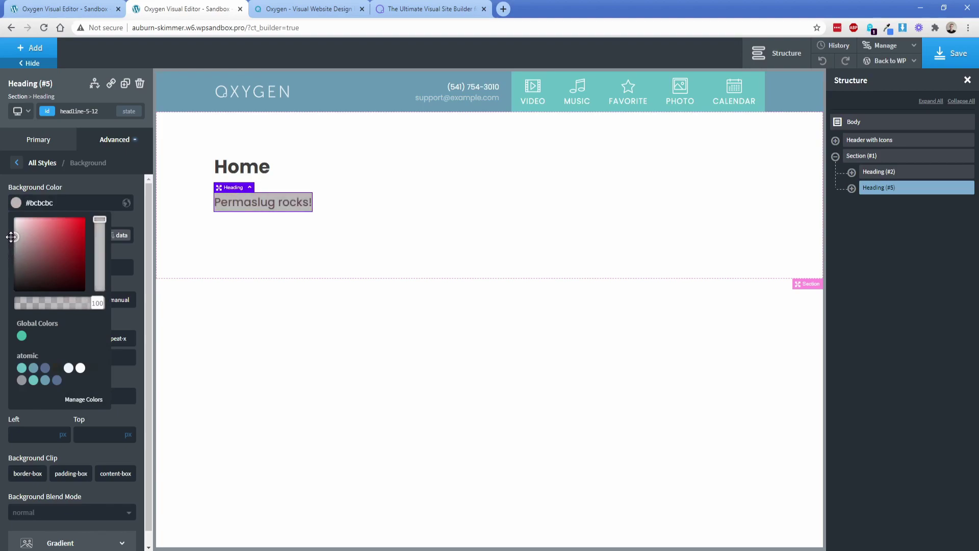
Give the Home heading (#2) the light grey background color #dddddd.
left_click(225, 173)
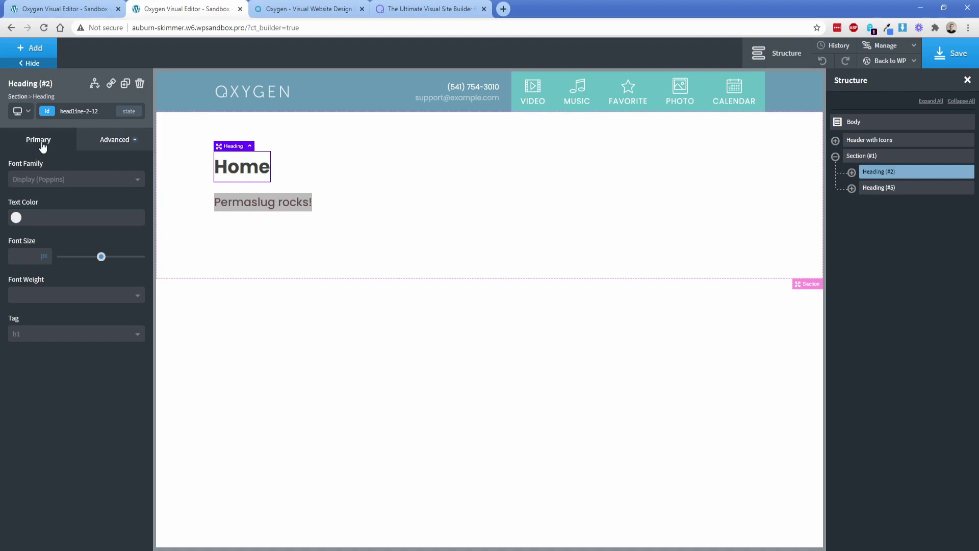
left_click(109, 142)
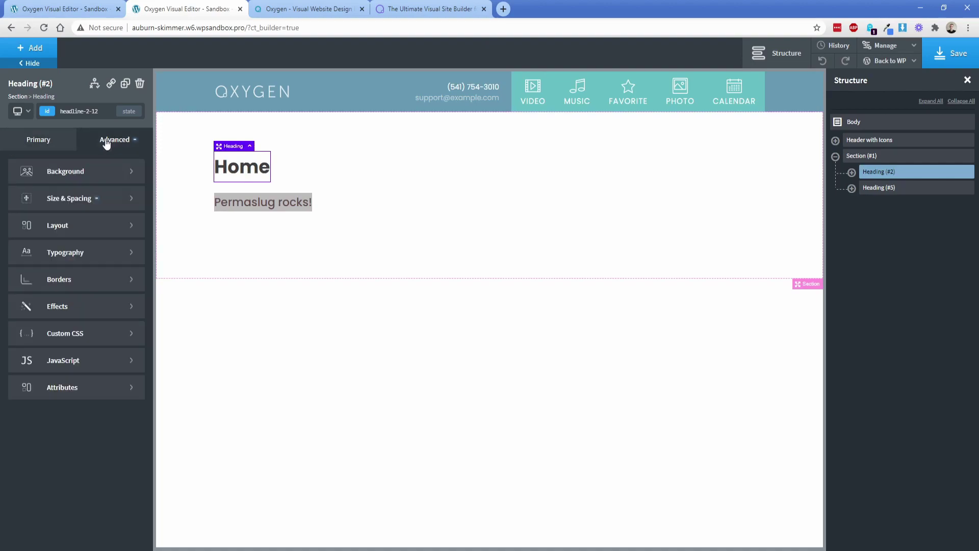
left_click(37, 172)
left_click(16, 202)
left_click_drag(18, 234, 14, 229)
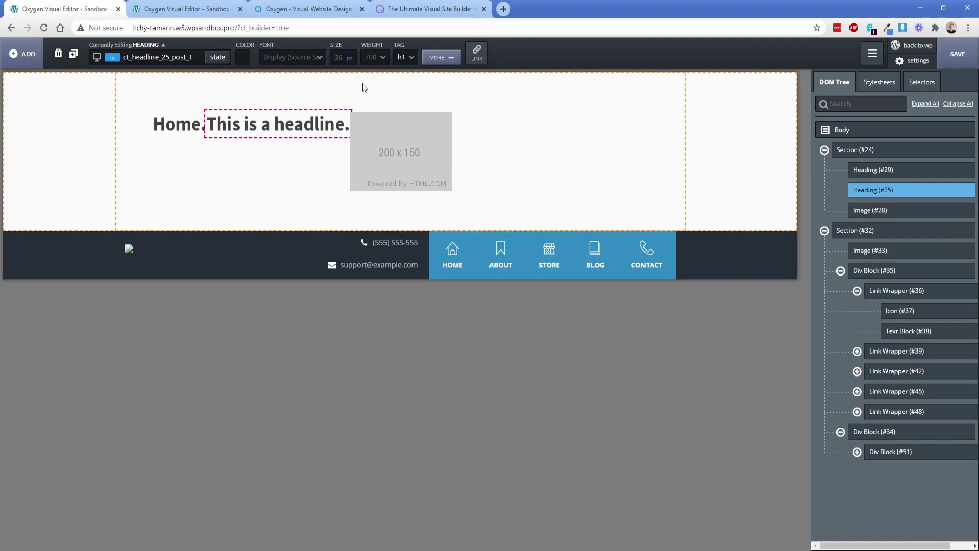
In the itchy-tamarin editor, set the background of heading #25 to rgba(212,212,212,1.0) and of heading #29 to rgba(219,219,219,1.0).
left_click(440, 57)
left_click(37, 80)
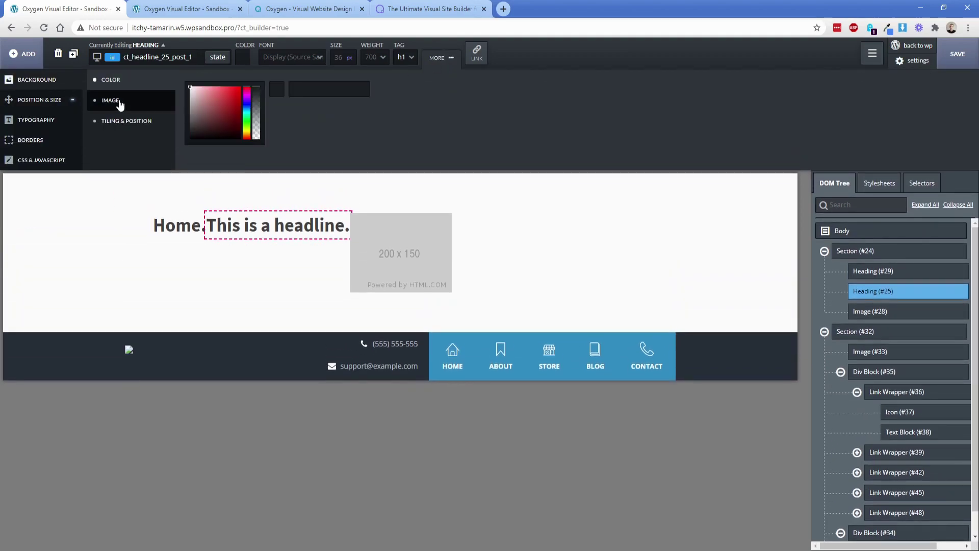
left_click(192, 92)
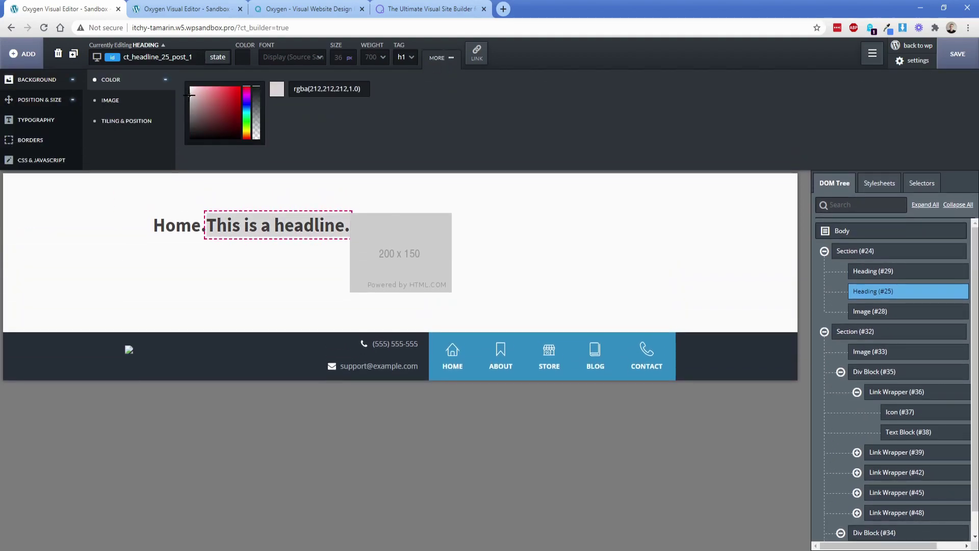
left_click(171, 229)
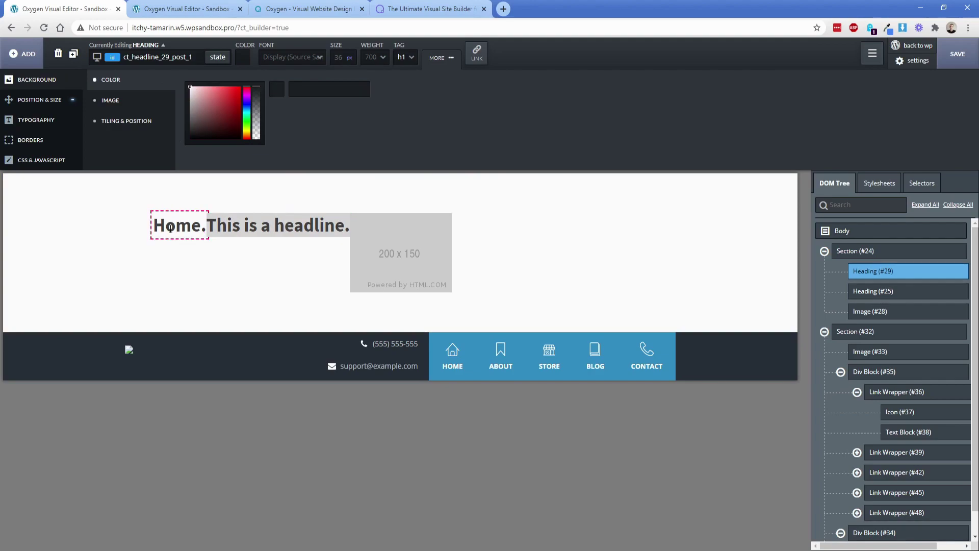
left_click(190, 92)
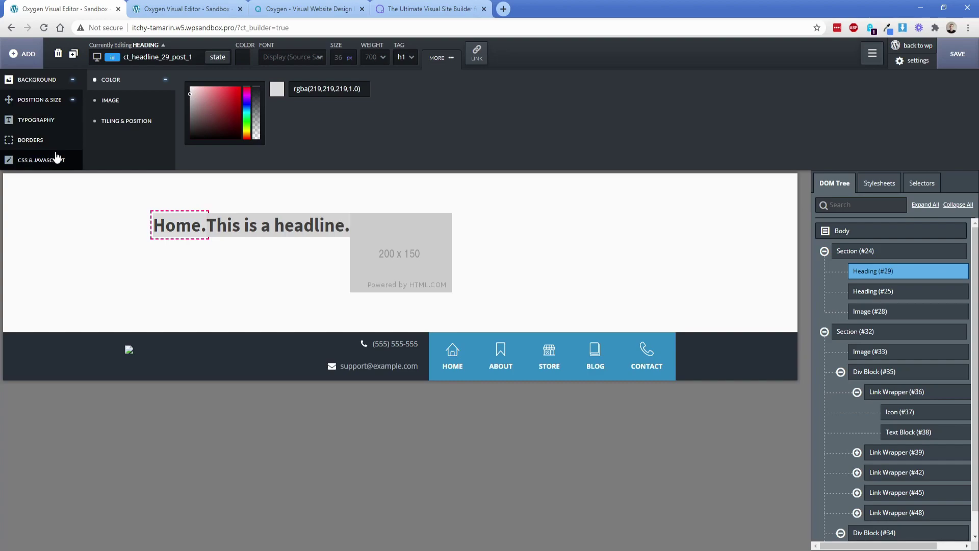
Give the Home heading (#29) a solid 1 px border on all sides in red, rgba(199,58,58,1.0).
left_click(41, 146)
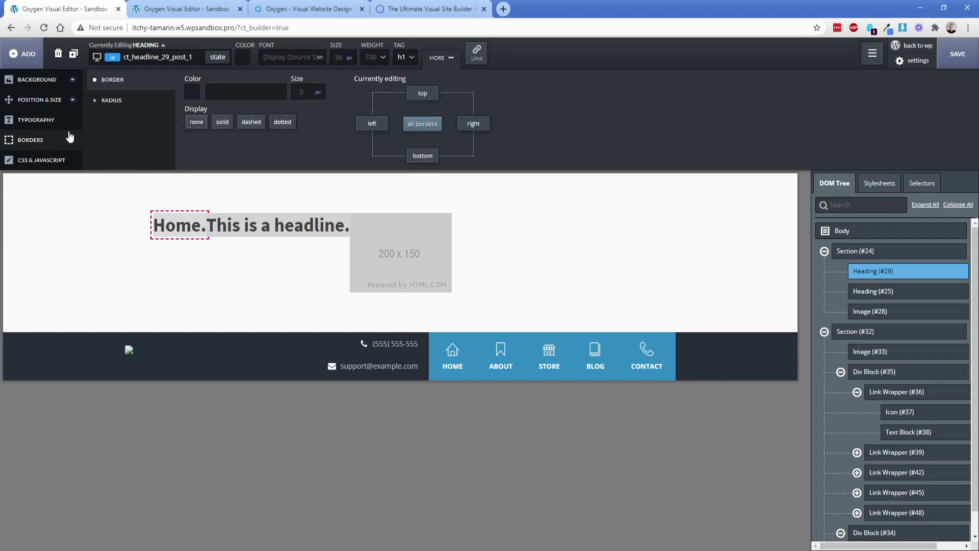
left_click(192, 92)
left_click(224, 135)
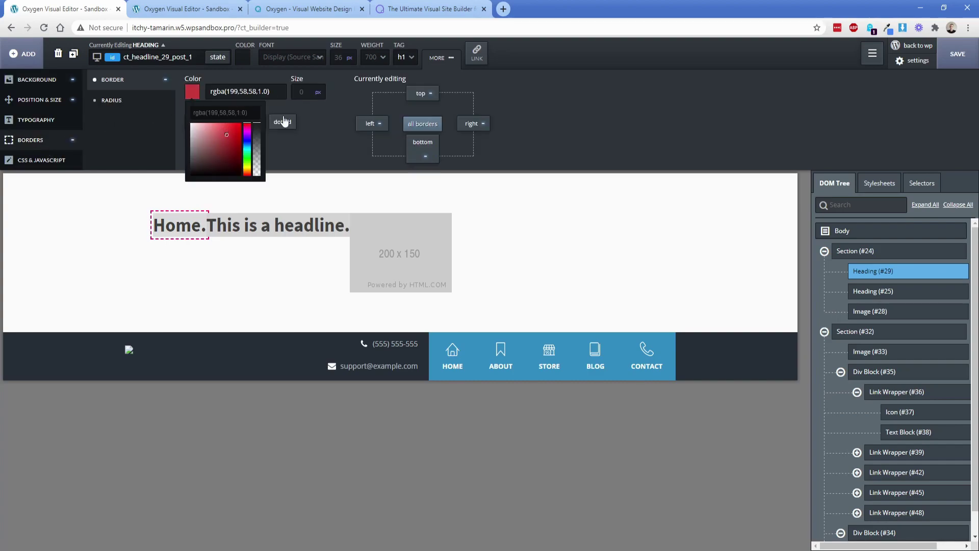
left_click(301, 92)
type("1")
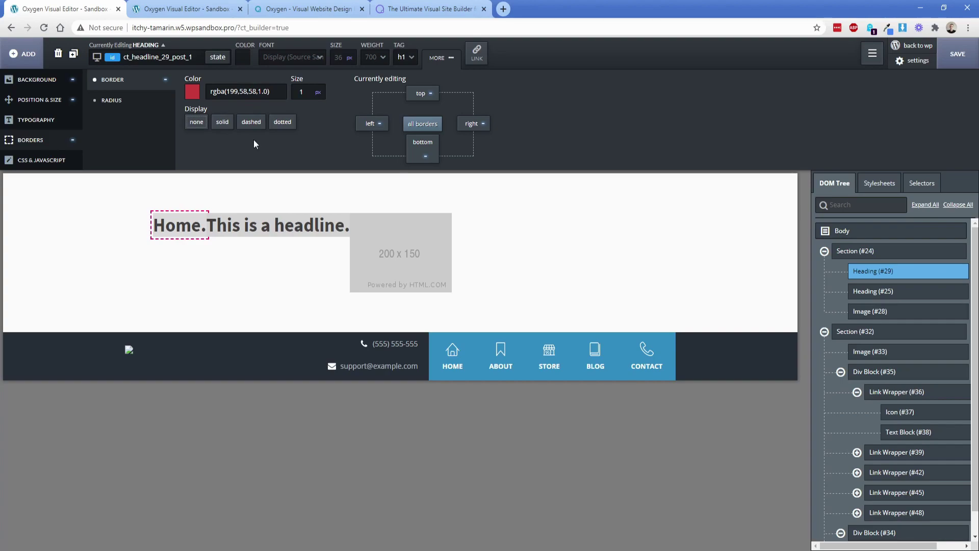
left_click(222, 122)
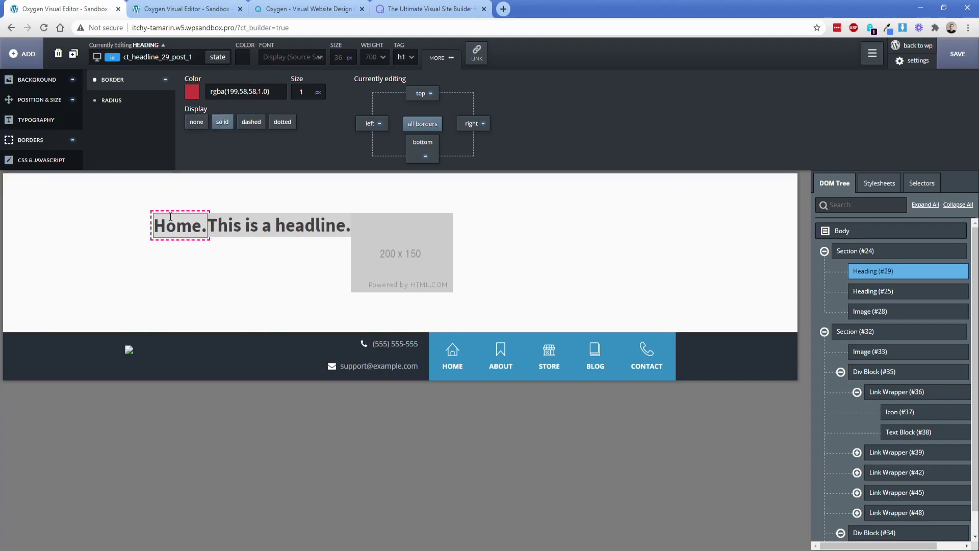
Give the "This is a headline." heading (#25) a solid 1 px border on all sides in red, rgba(201,60,60,1.0).
left_click(254, 225)
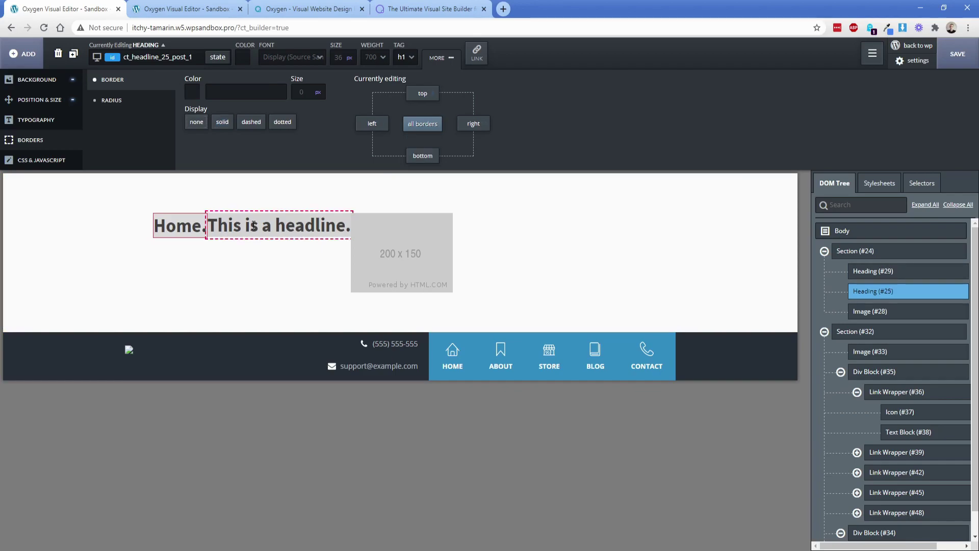
left_click(197, 92)
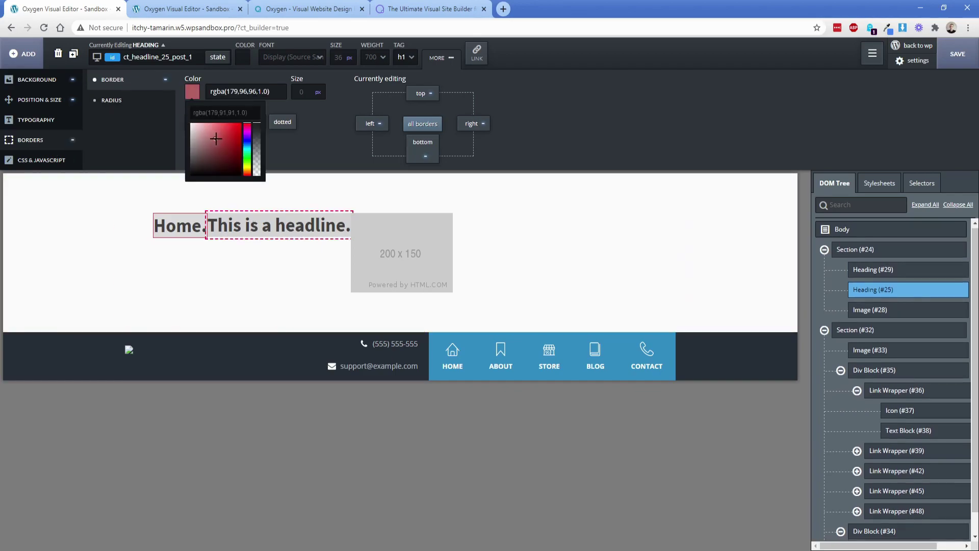
left_click(308, 131)
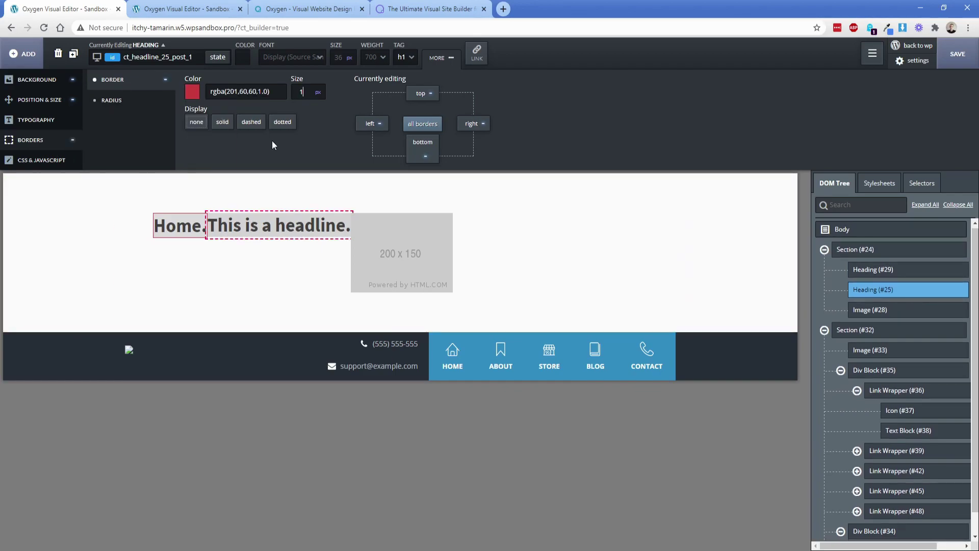
left_click(240, 194)
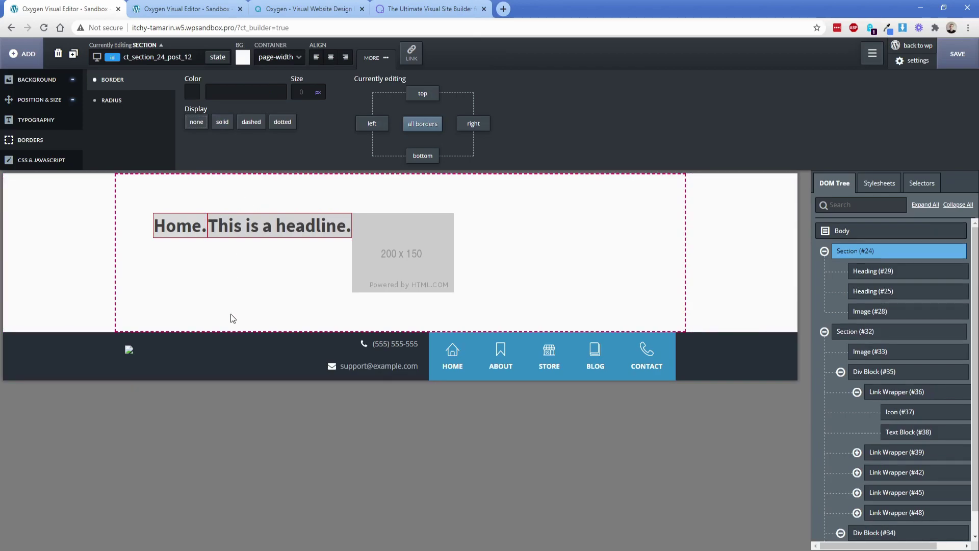
Switch to the auburn-skimmer editor and set the Home heading's (#2) transition duration to 0.2 sec.
left_click(179, 8)
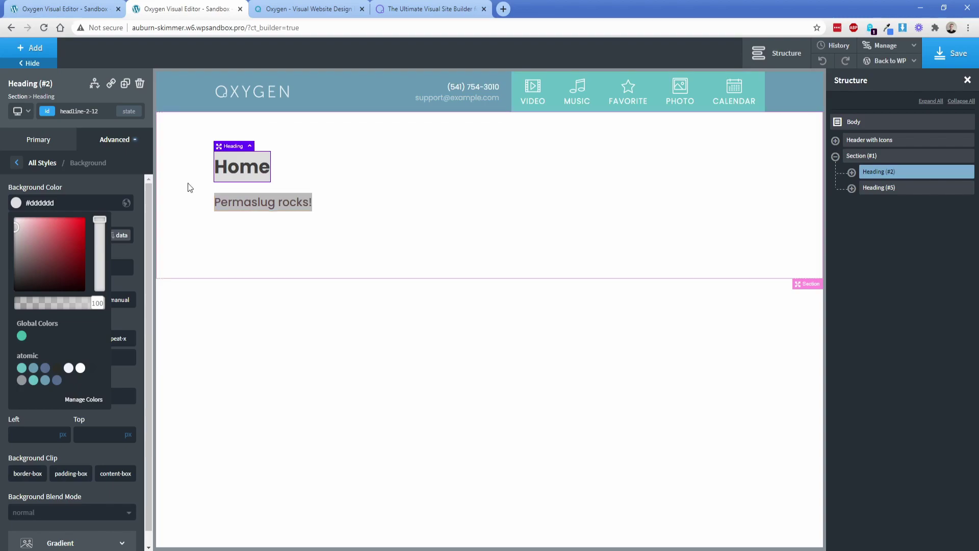
left_click(90, 182)
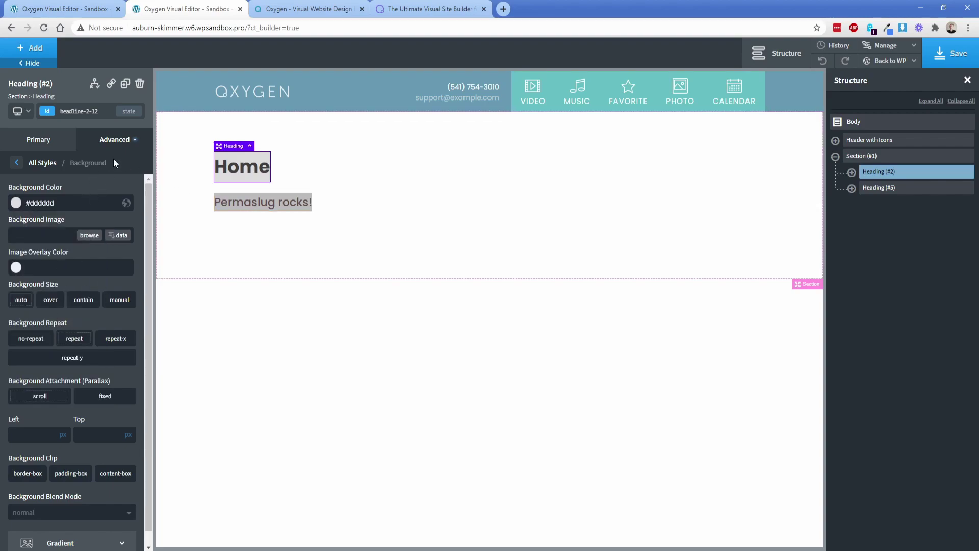
left_click(116, 145)
left_click(79, 313)
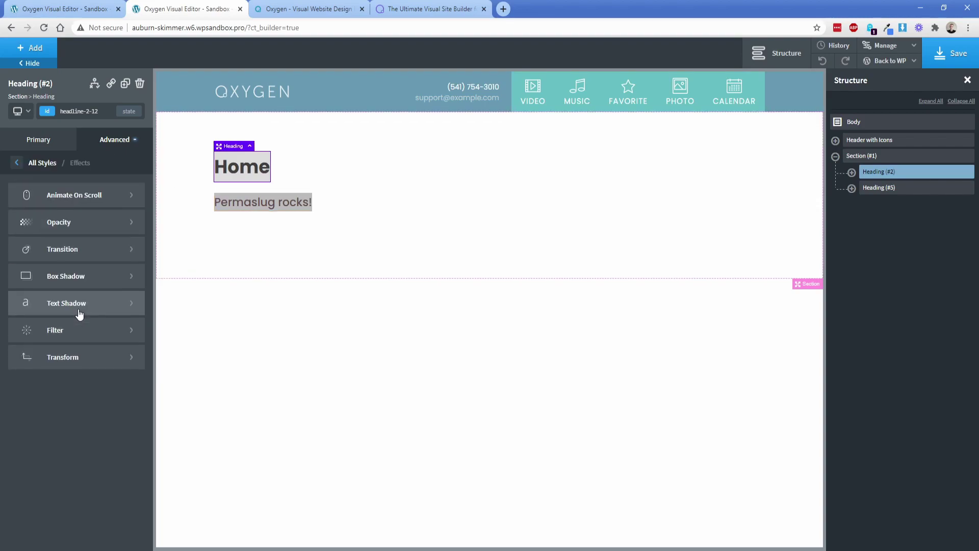
left_click(57, 249)
left_click_drag(102, 203, 77, 203)
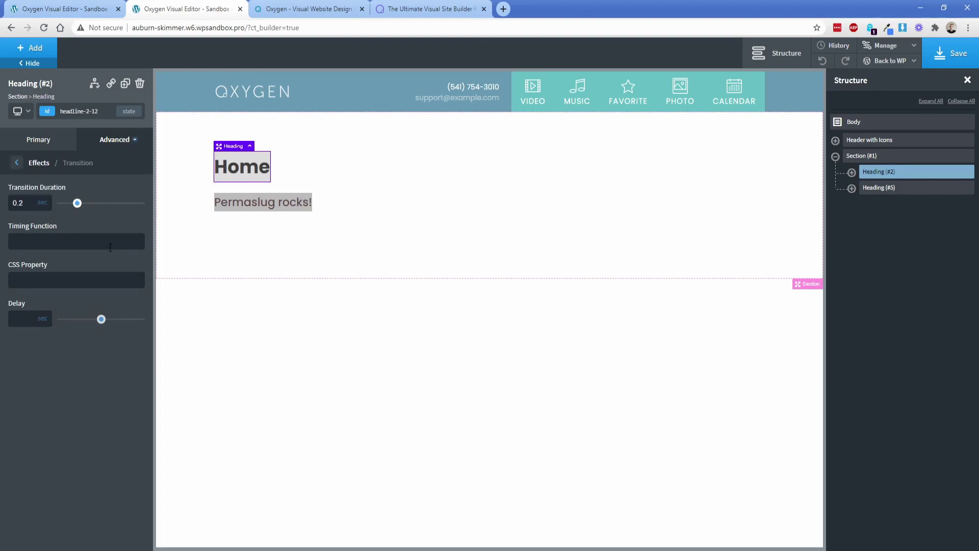
Set the transition duration of the "Permaslug rocks!" heading (#5) to 0.2 sec.
left_click(242, 203)
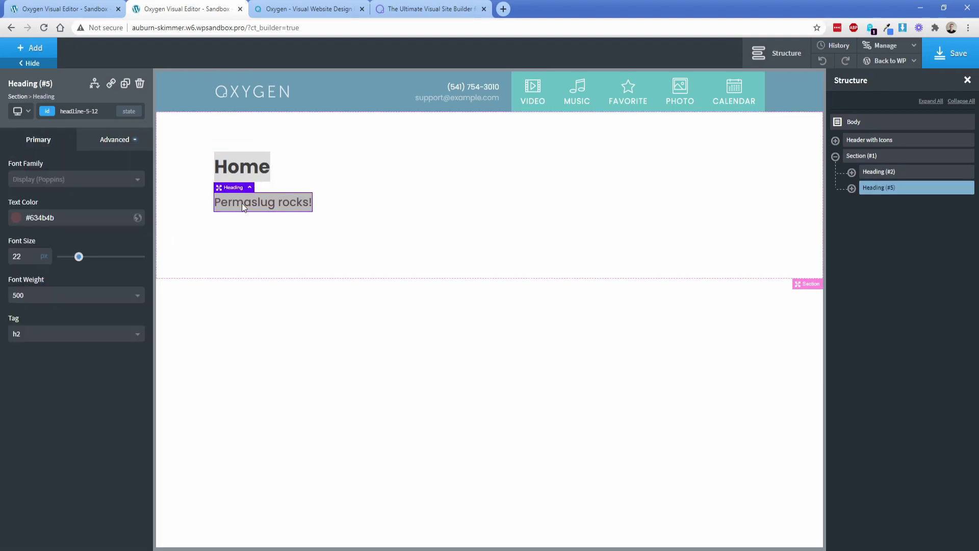
left_click(114, 140)
left_click(76, 306)
left_click(70, 250)
left_click_drag(104, 203, 77, 203)
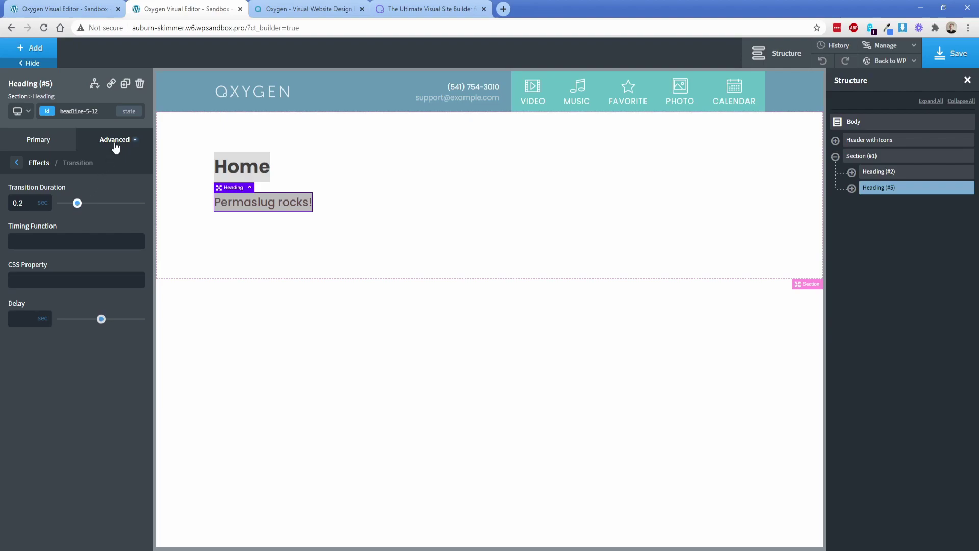
Add a Menu element to Section (#1) below the headings and assign the Main Menu to it.
left_click(193, 178)
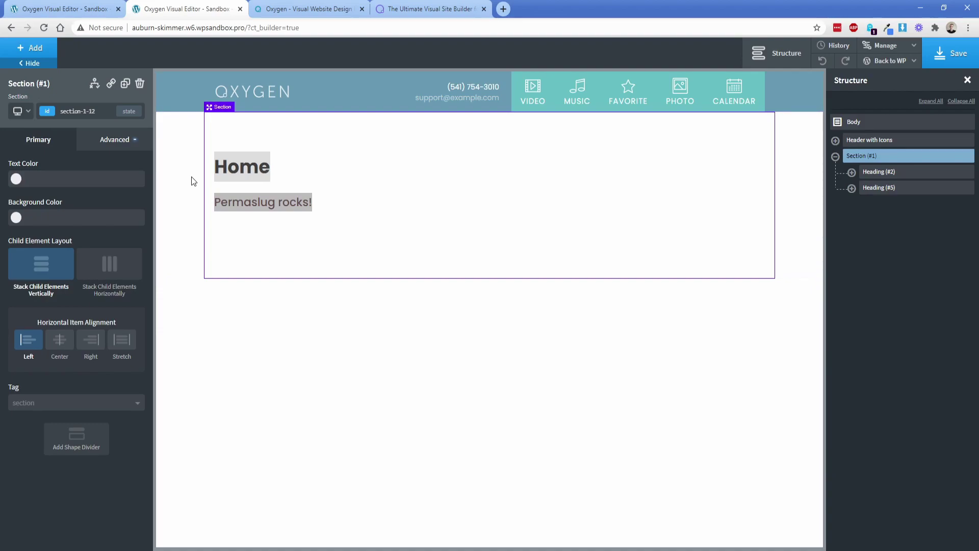
left_click(51, 53)
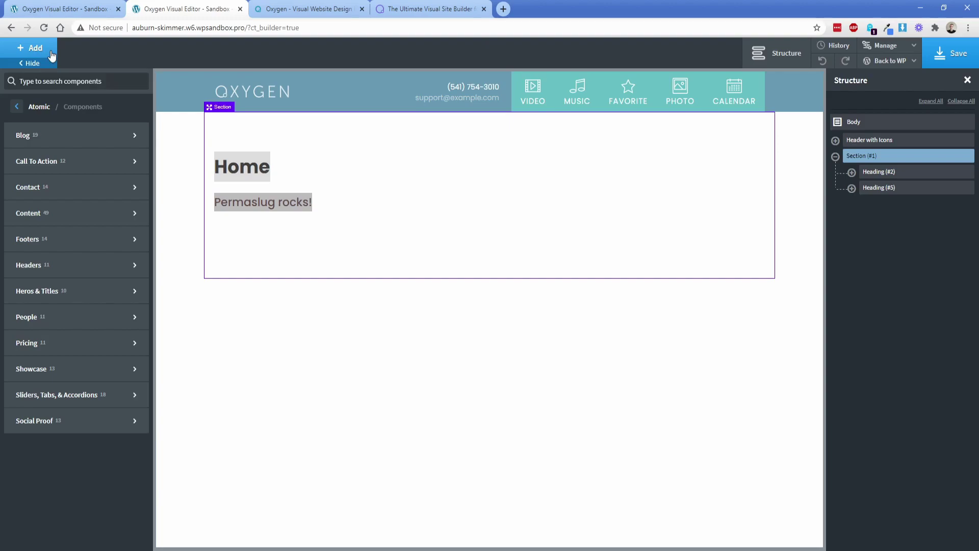
type("menu")
left_click_drag(37, 81, 24, 81)
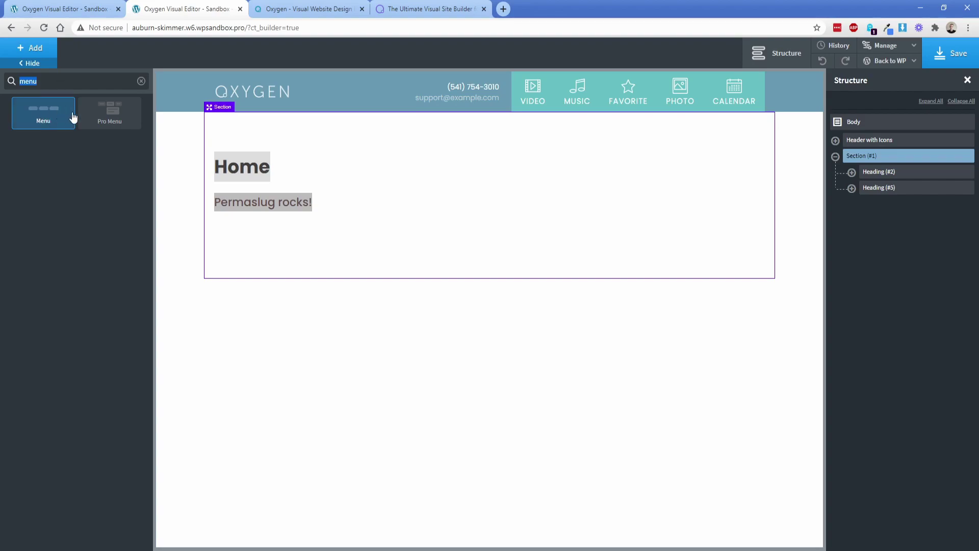
left_click(43, 121)
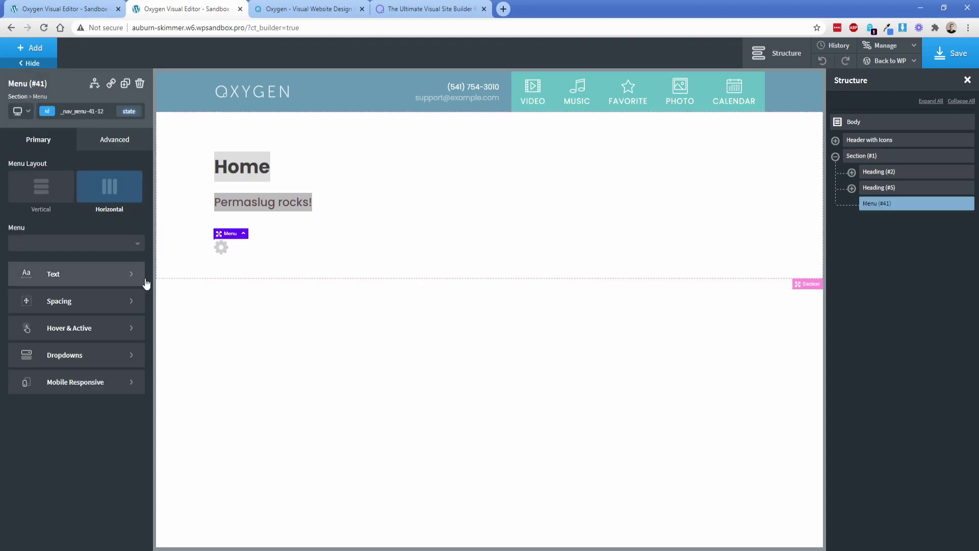
left_click(52, 243)
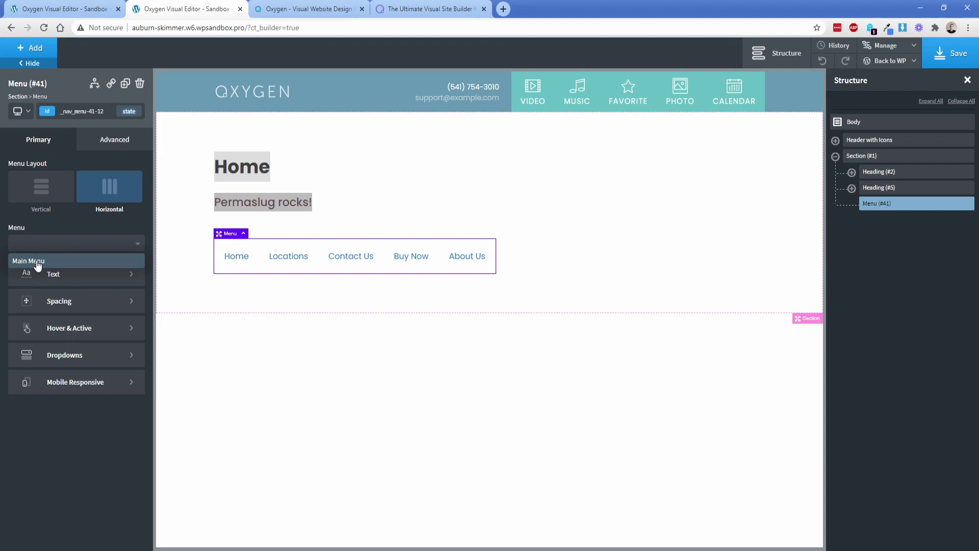
left_click(40, 260)
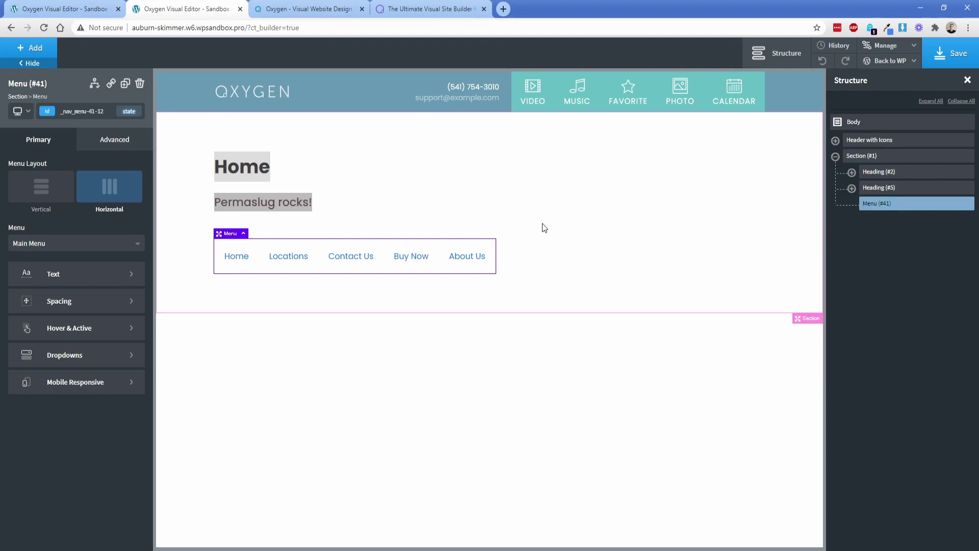
Set the menu's (#41) link text color to a dark grey.
left_click(102, 274)
left_click(18, 243)
left_click_drag(22, 265, 6, 296)
Set the menu's hover text color to the global color Hover blue and its active text color to atomic - Primary B.
left_click(35, 147)
left_click(46, 327)
left_click(16, 203)
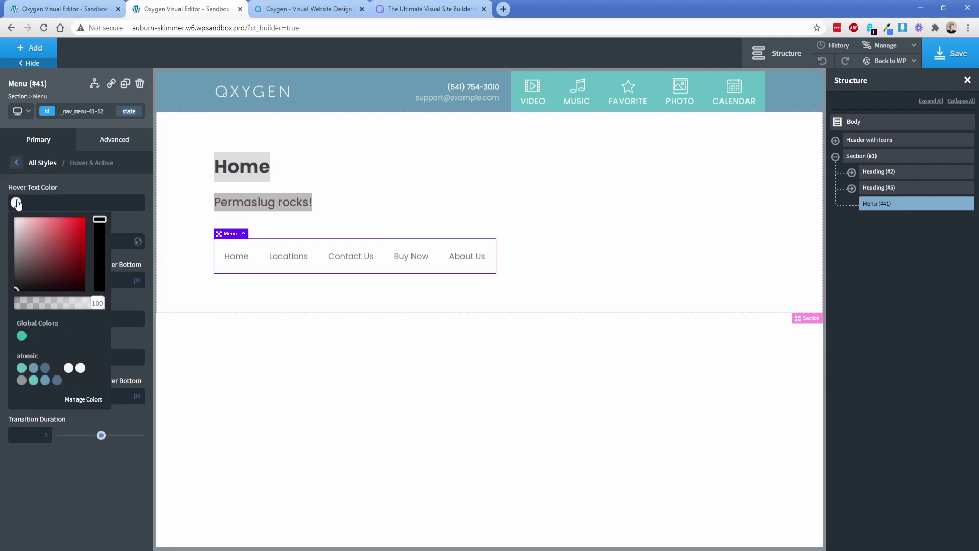
left_click(21, 336)
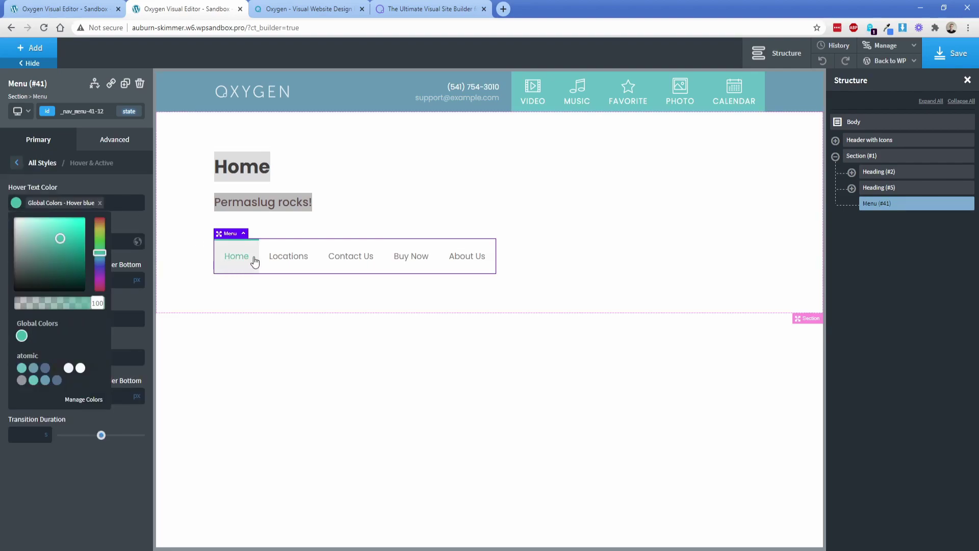
left_click(454, 262)
left_click(16, 318)
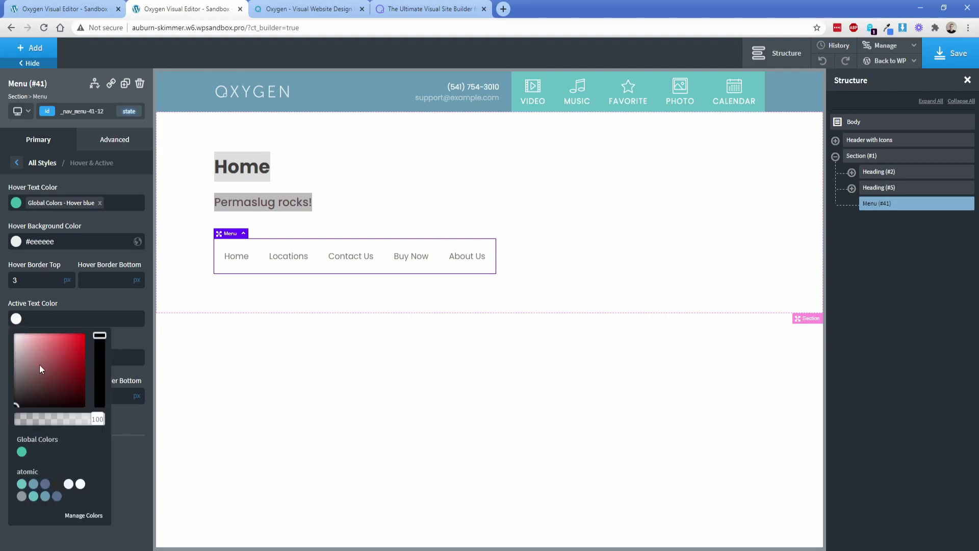
left_click(34, 484)
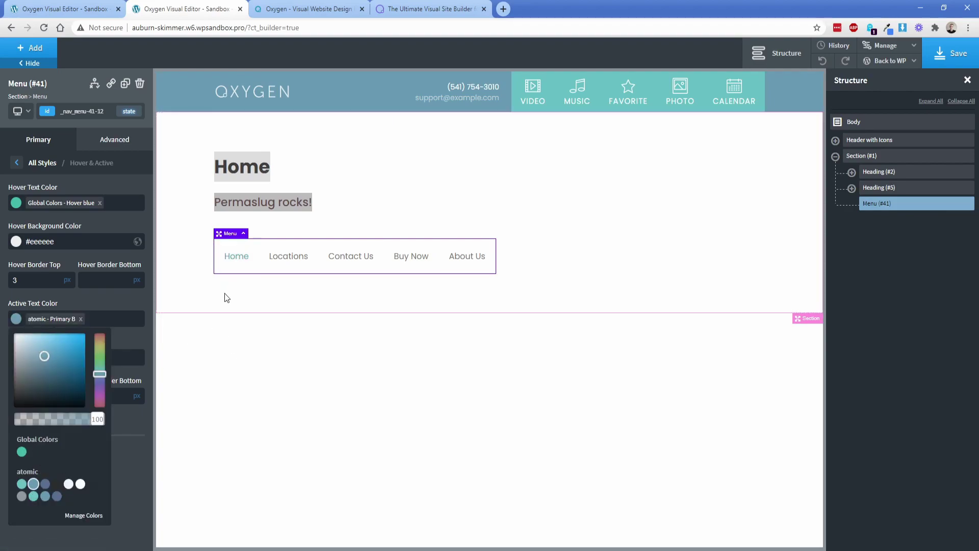
left_click(215, 299)
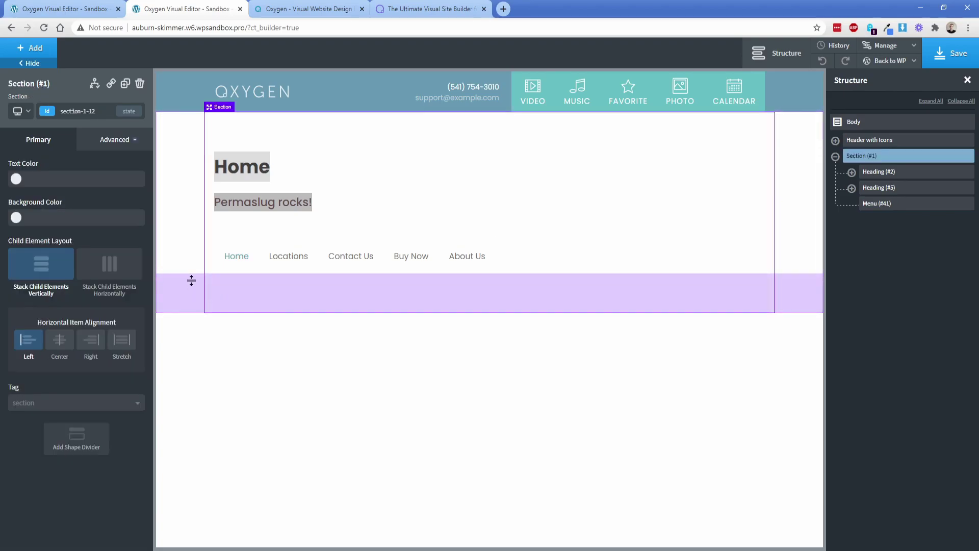
Switch to the itchy-tamarin editor, delete Section (#24) and Section (#32) from the page, and open the library of elements to add.
left_click(77, 5)
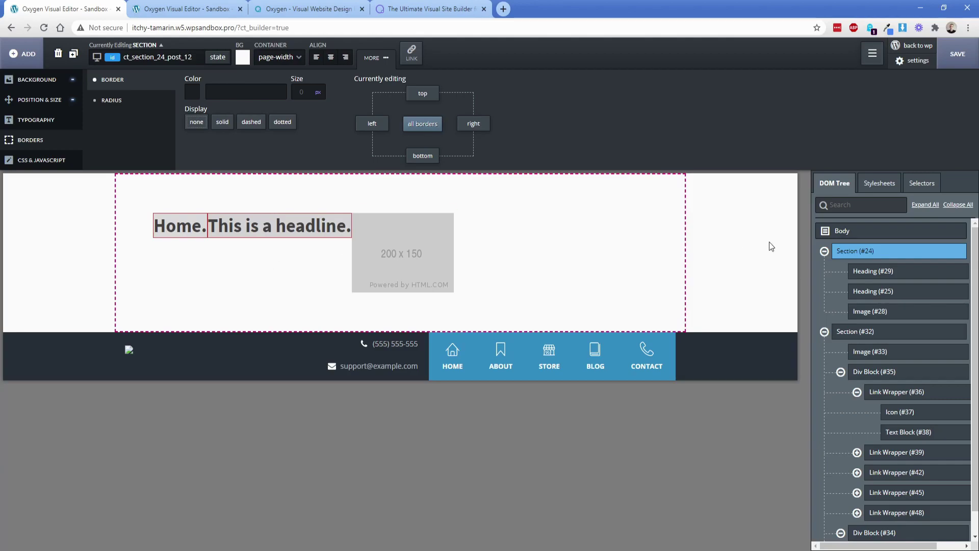
left_click(958, 251)
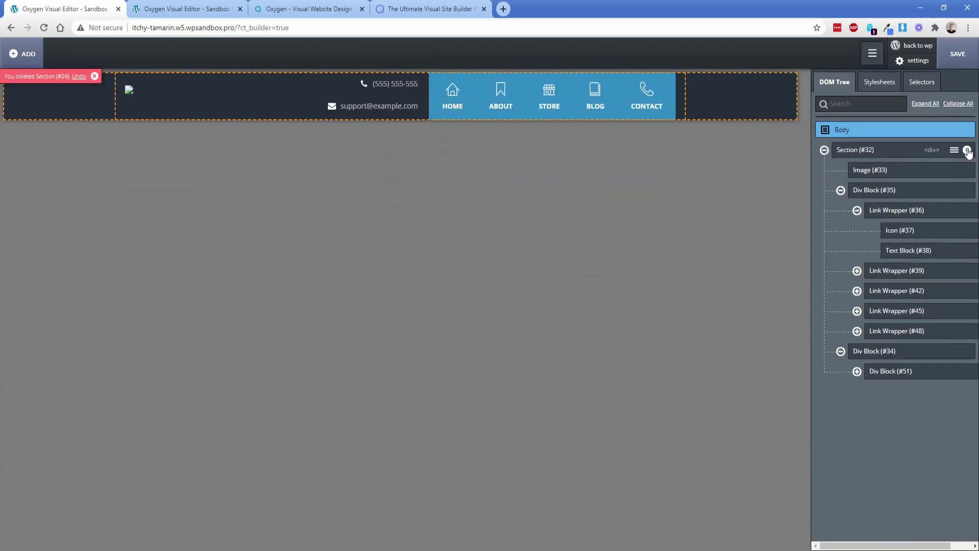
left_click(958, 150)
left_click(23, 53)
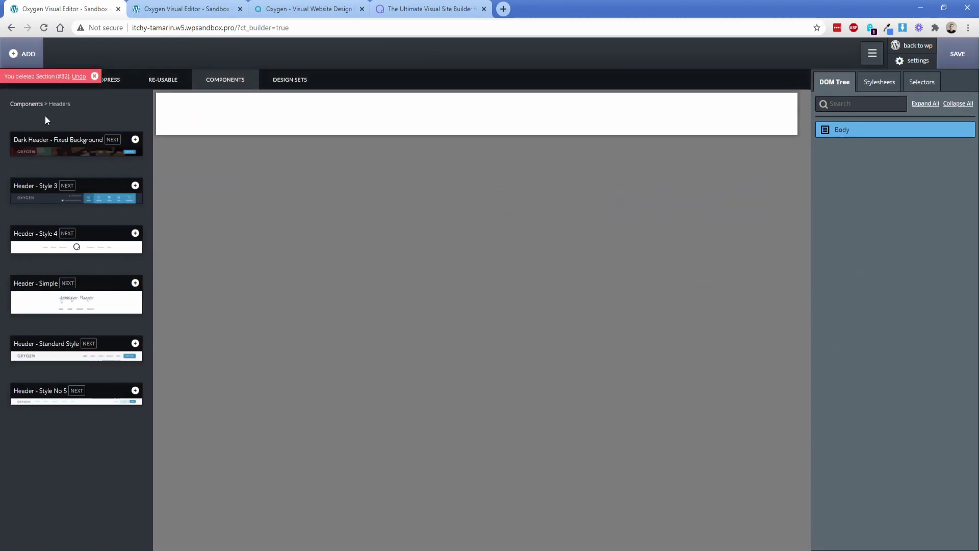
Dismiss the deletion notice and add a new Section to the empty page.
left_click(95, 77)
left_click(44, 81)
left_click(45, 128)
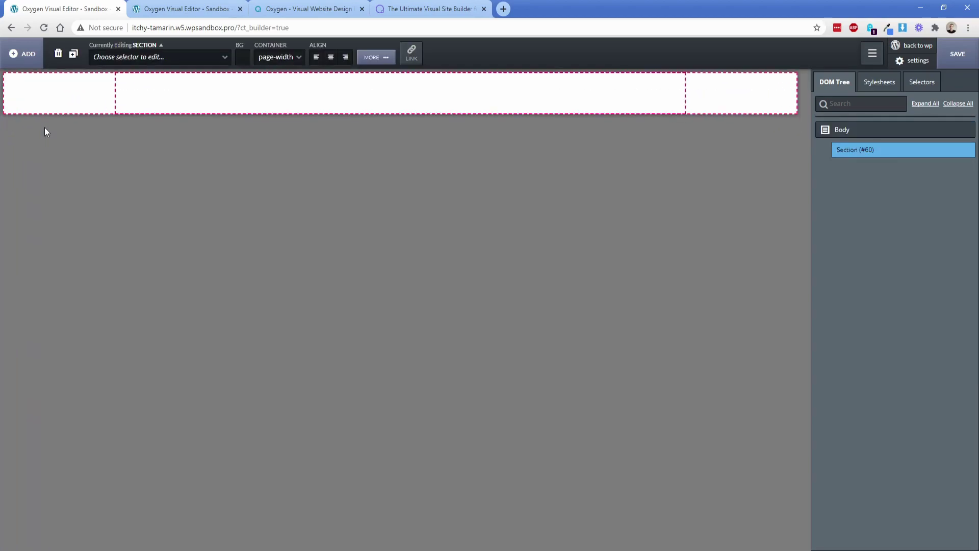
Add the WordPress Navigation Menu widget inside Section (#60).
left_click(23, 53)
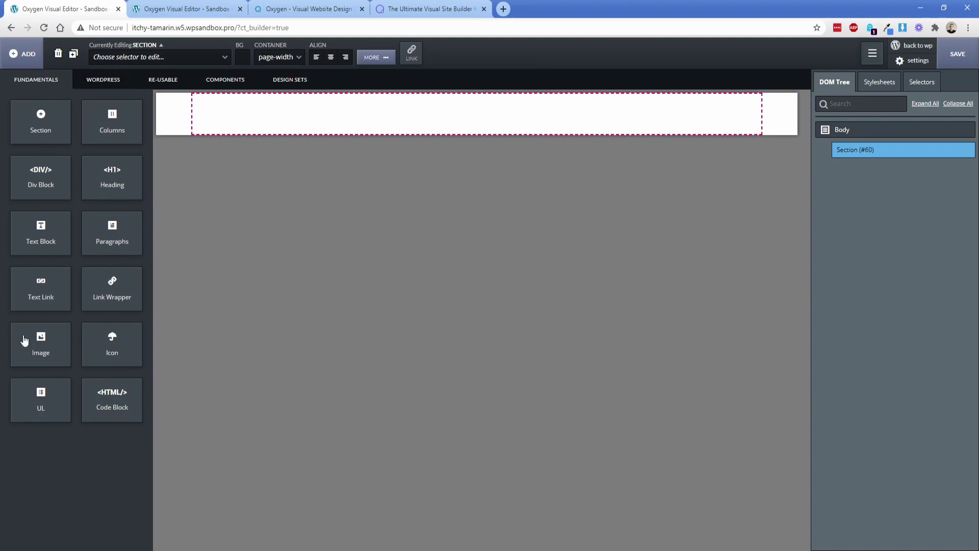
left_click(113, 82)
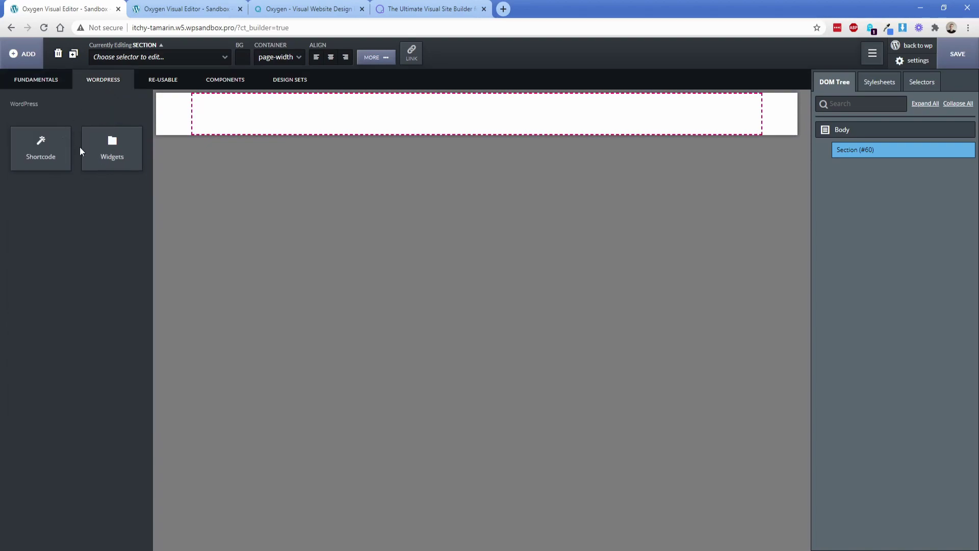
left_click(118, 153)
scroll(108, 302, "down", 2)
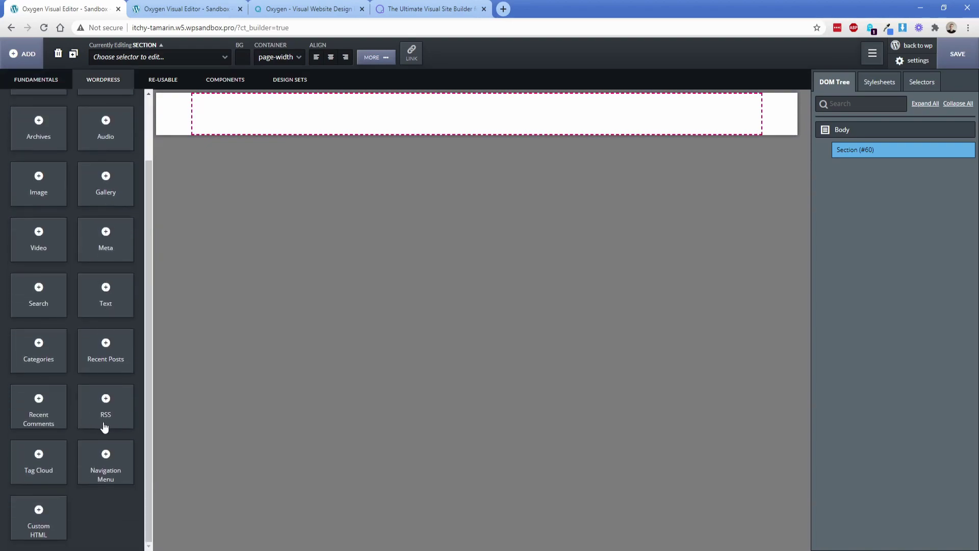
left_click(108, 462)
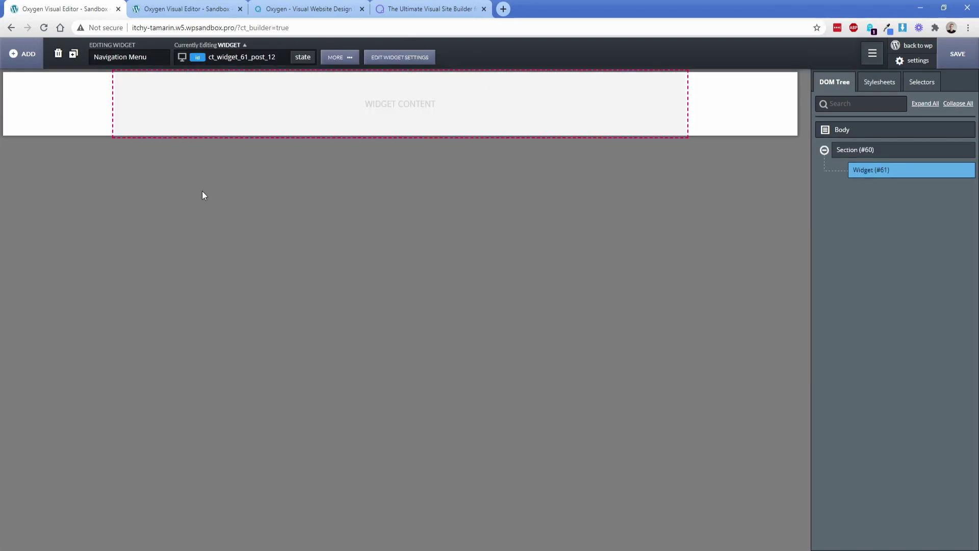
Assign the Main menu to the Navigation Menu widget, apply it and close the widget settings.
left_click(418, 59)
left_click(384, 172)
left_click(387, 195)
left_click(421, 198)
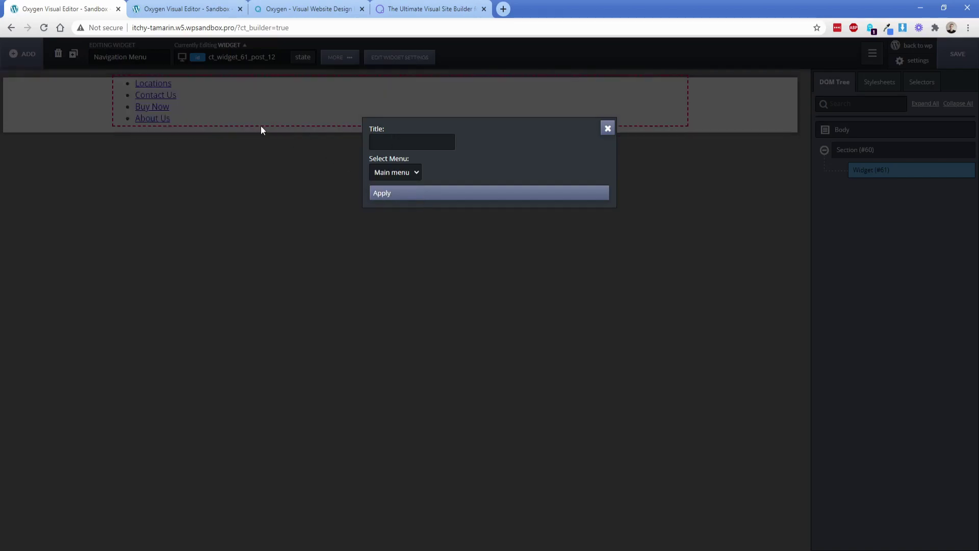
left_click(238, 110)
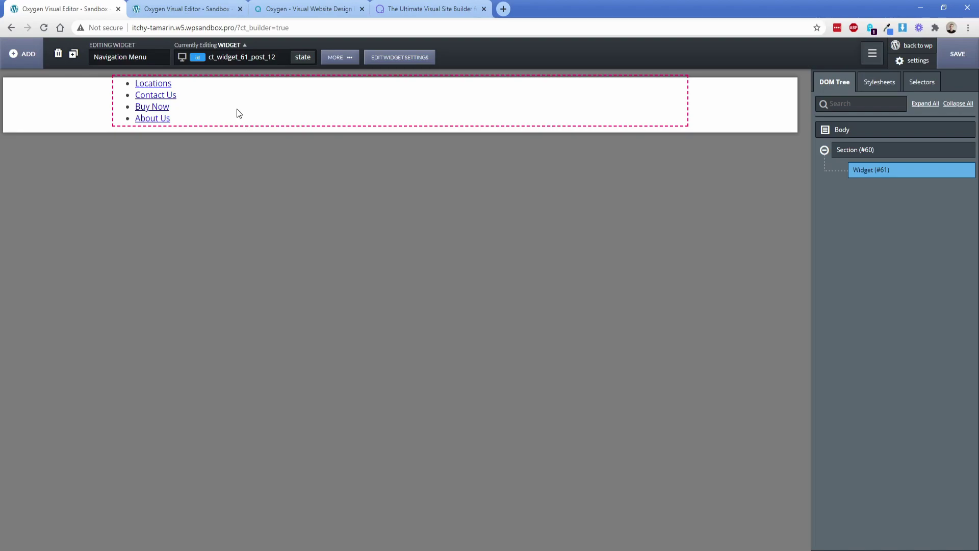
Set the Navigation Menu widget's typography color to a muted red, rgba(168,109,109,1.0).
left_click(339, 61)
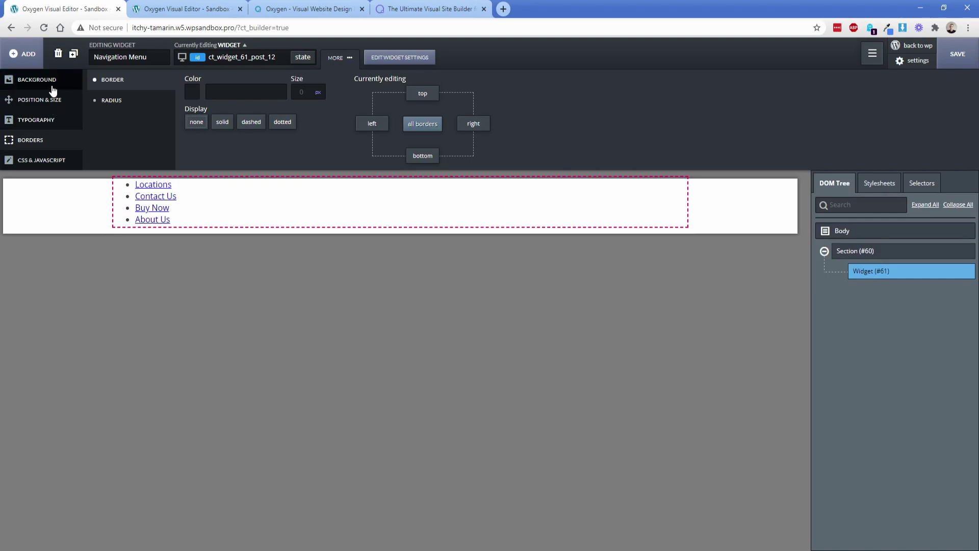
left_click(50, 122)
left_click(190, 92)
left_click_drag(189, 133, 210, 145)
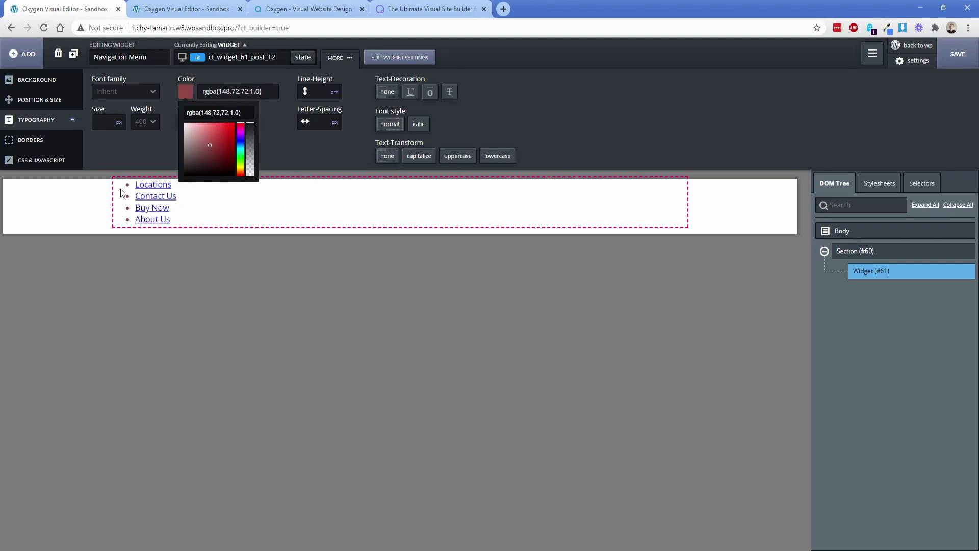
left_click(201, 141)
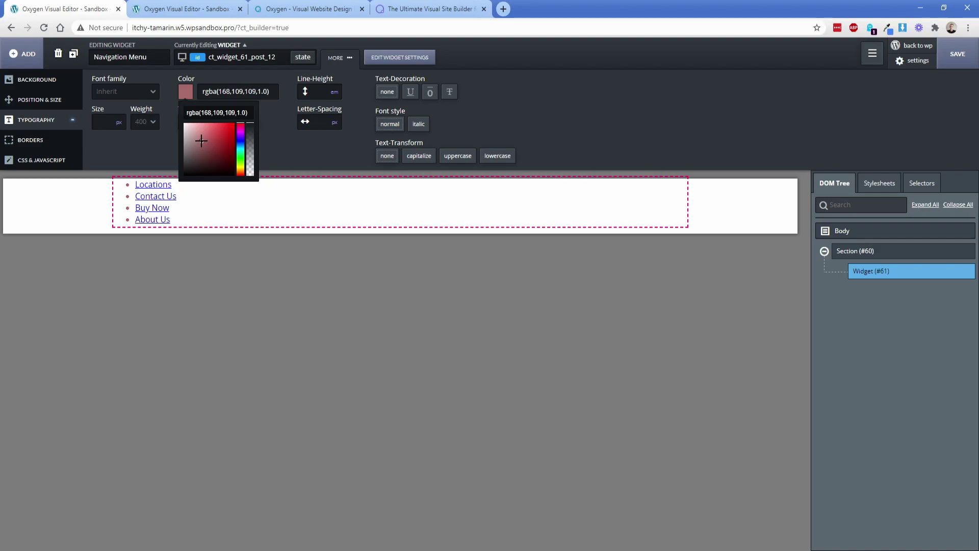
left_click(235, 57)
double_click(234, 57)
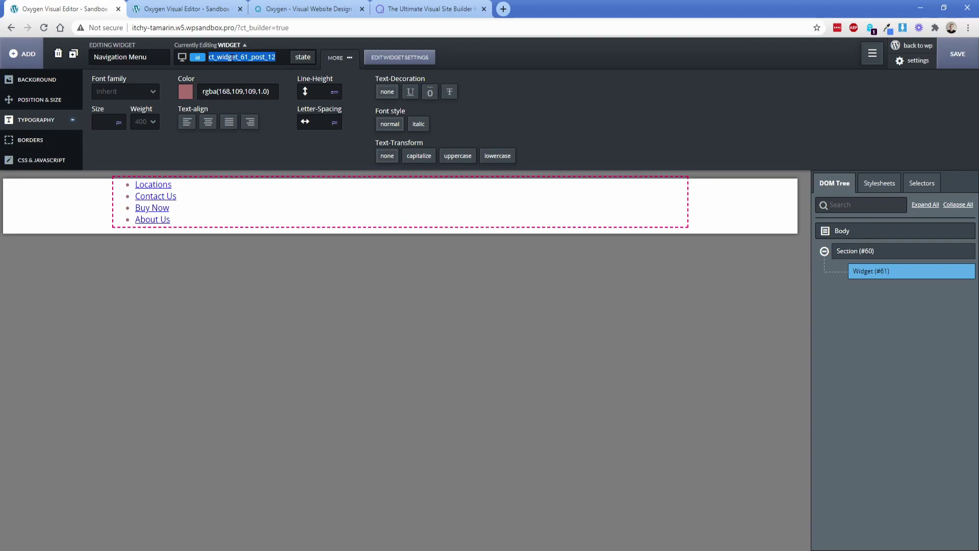
left_click(188, 217)
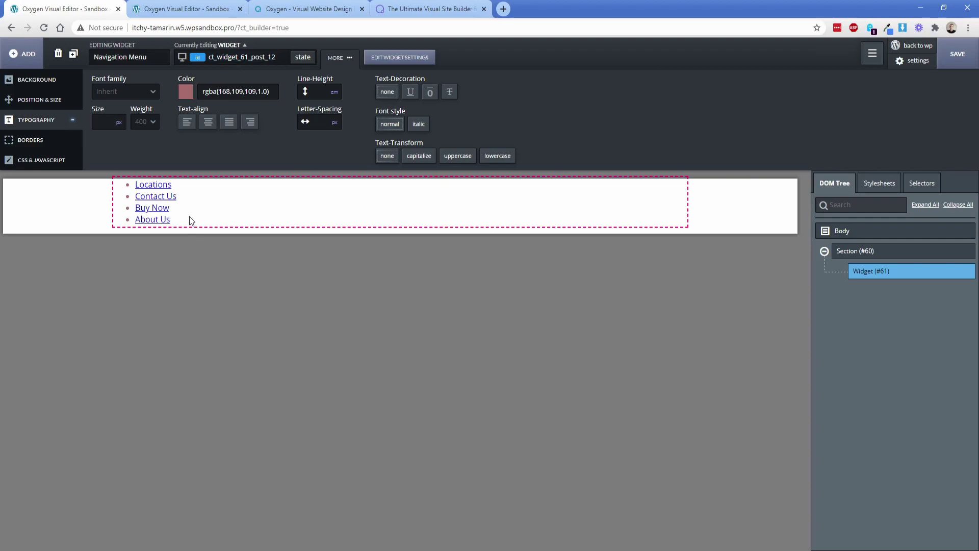
left_click(22, 53)
left_click(225, 81)
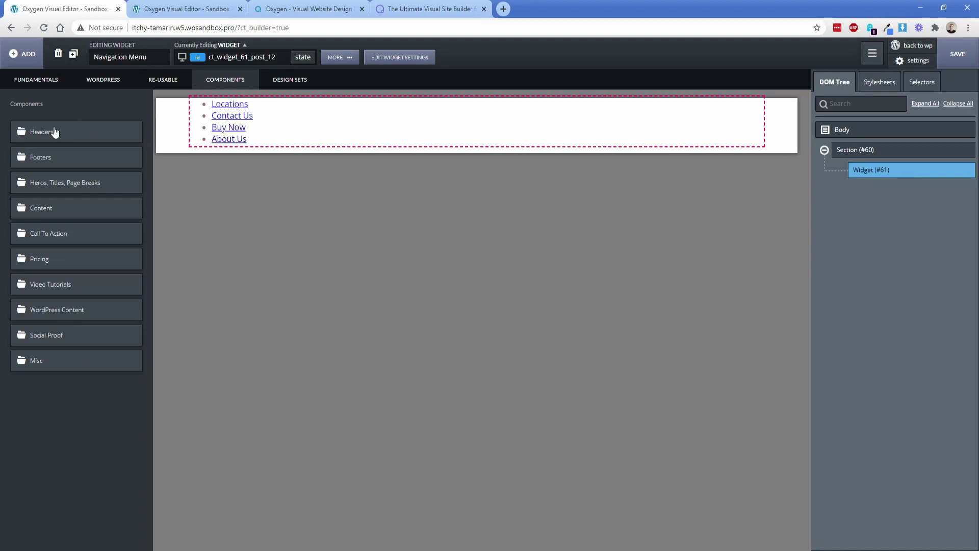
left_click(49, 87)
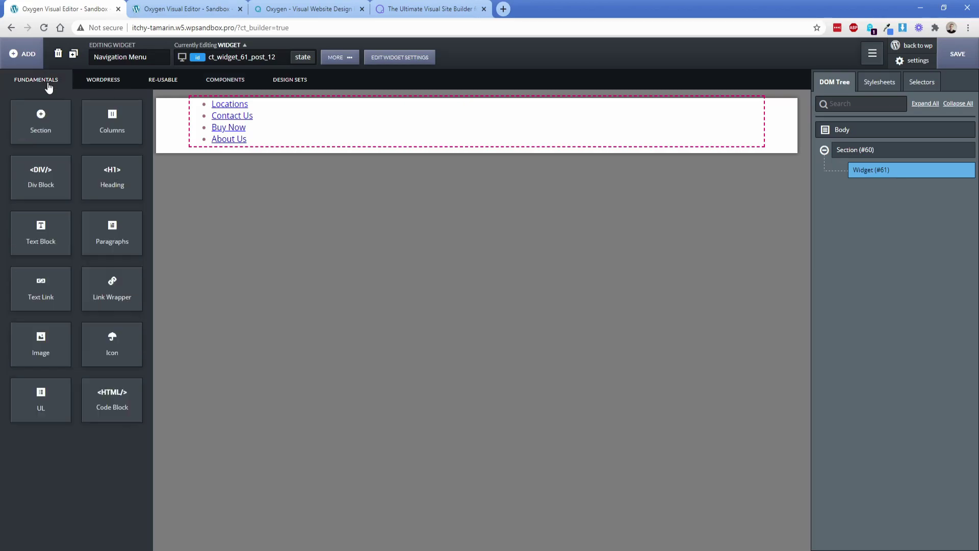
Switch to the auburn-skimmer editor and add an Easy Posts element to Section (#1) below the menu.
left_click(168, 8)
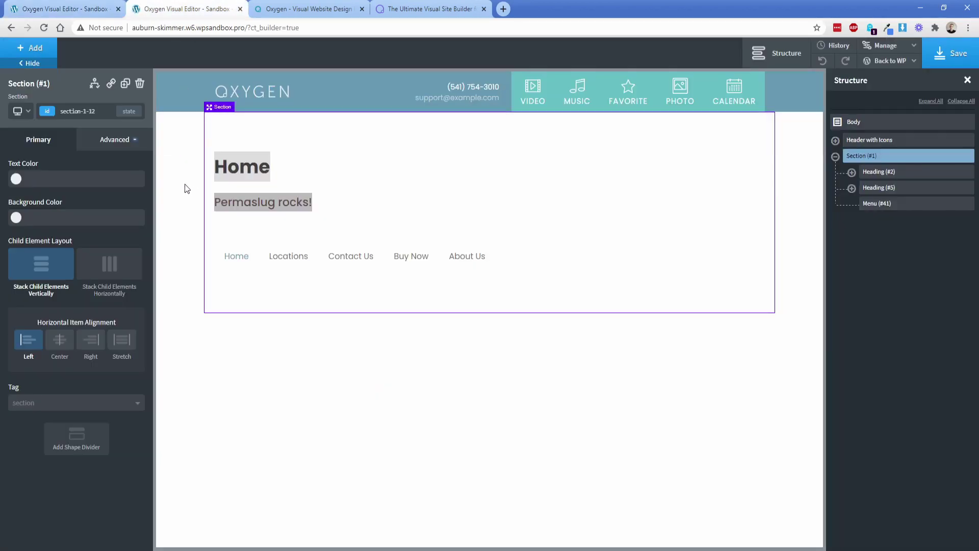
left_click(29, 48)
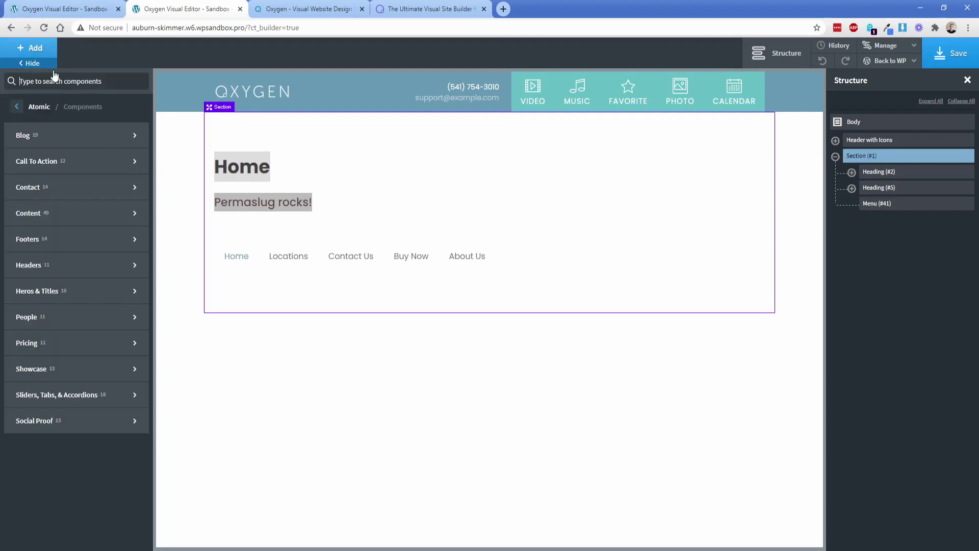
type("easy")
left_click(47, 120)
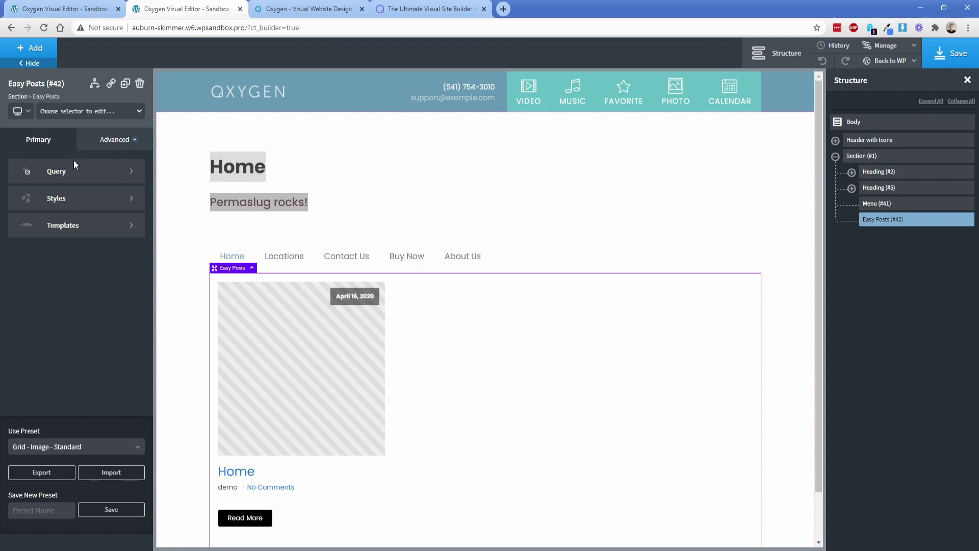
Set the Easy Posts query's post type to post and apply the query parameters.
left_click(61, 176)
left_click(74, 207)
left_click(65, 222)
left_click(49, 204)
left_click(34, 223)
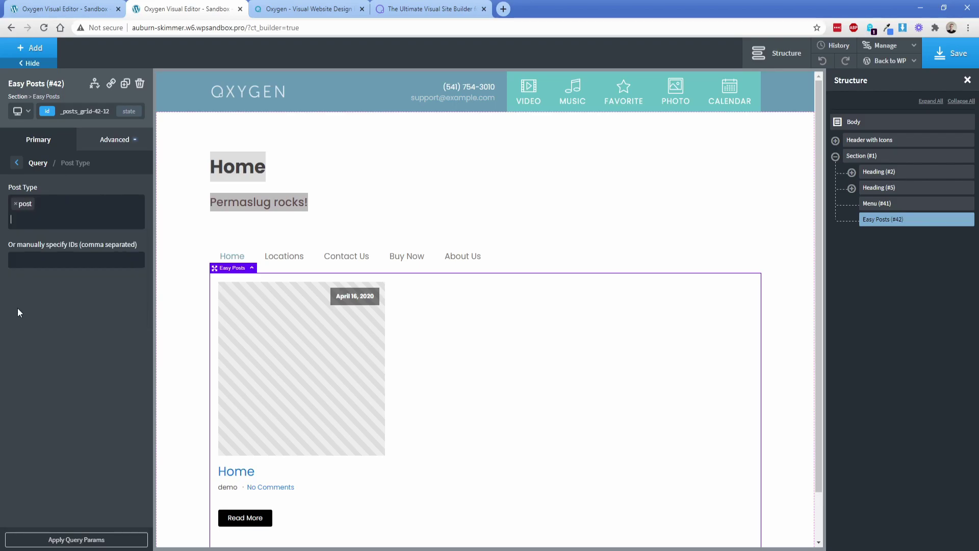
left_click(102, 539)
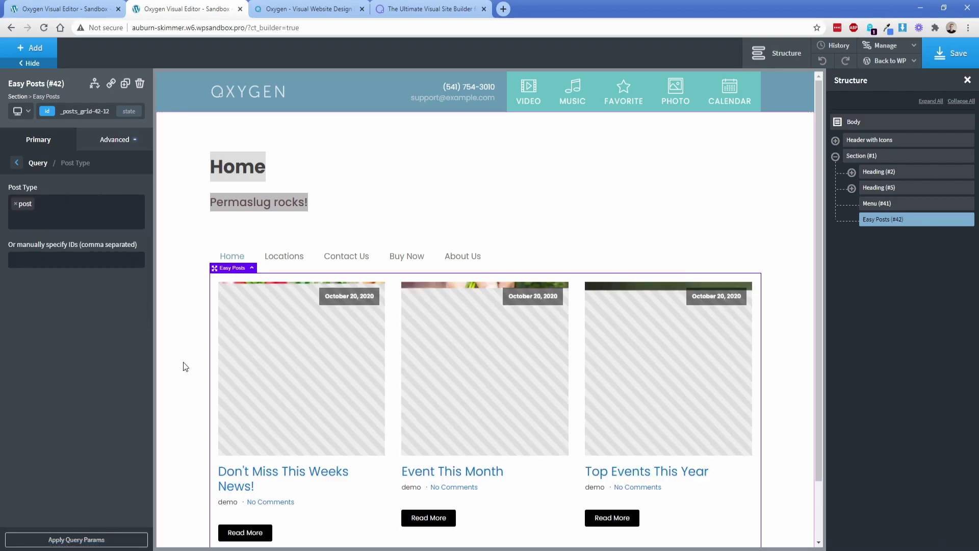
scroll(190, 326, "down", 2)
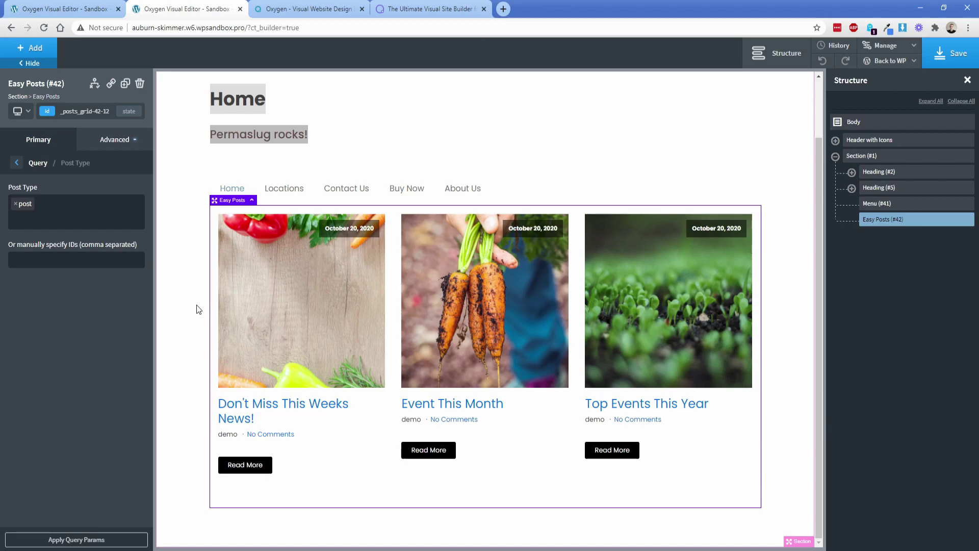
Switch to the itchy-tamarin editor and examine the prebuilt components, including Content, Misc and Heros, Titles, Page Breaks.
left_click(85, 7)
left_click(219, 79)
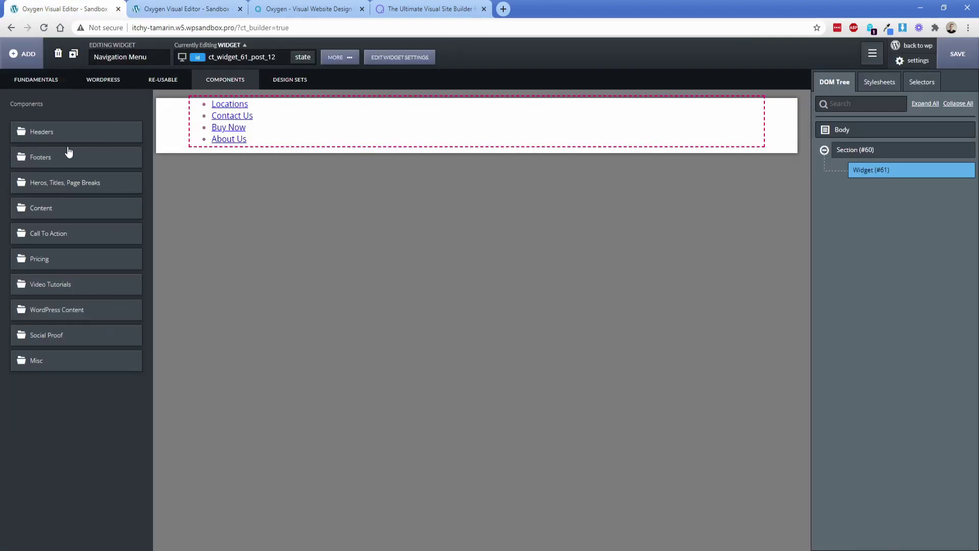
left_click(65, 309)
scroll(48, 214, "down", 6)
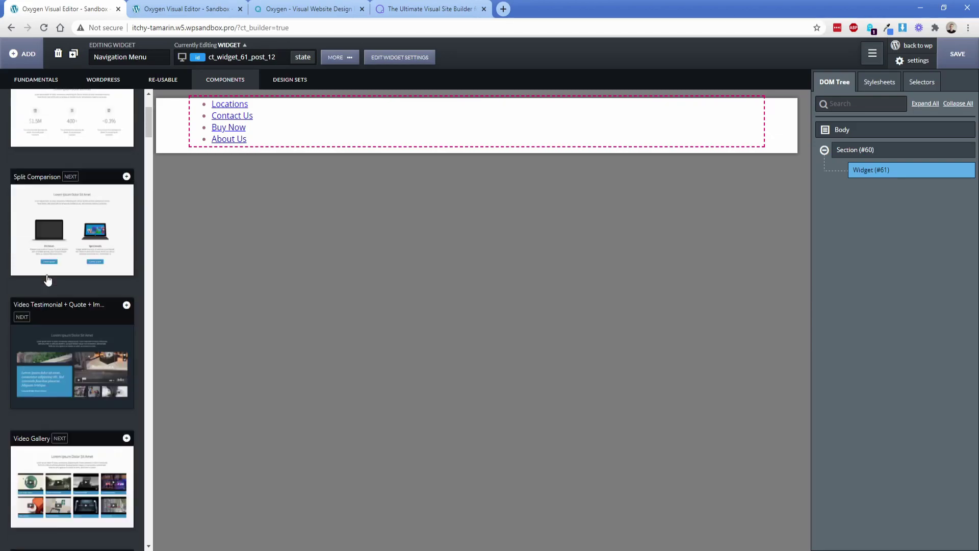
scroll(71, 306, "down", 5)
left_click_drag(148, 153, 154, 72)
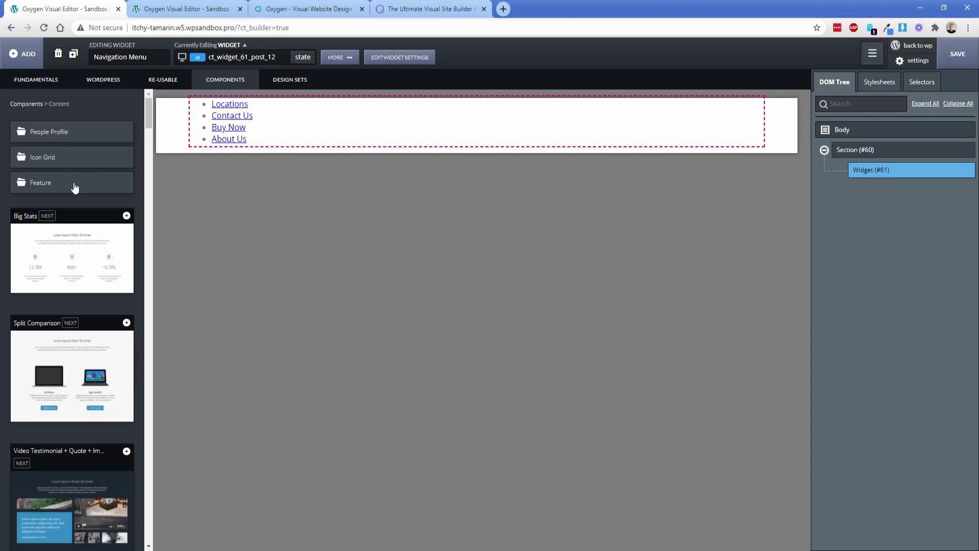
left_click(36, 104)
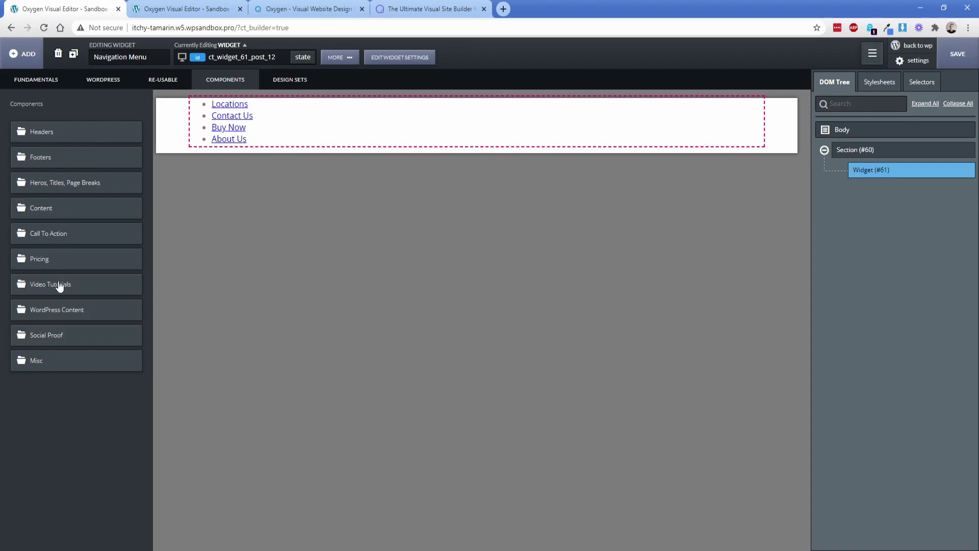
left_click(46, 364)
left_click(34, 104)
left_click(75, 185)
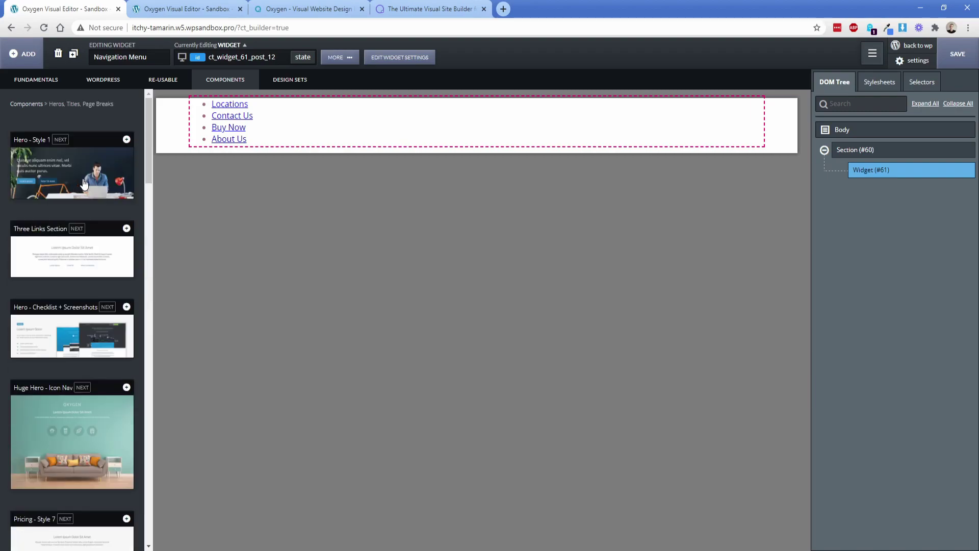
mouse_move(146, 116)
left_mouse_down()
mouse_move(150, 441)
mouse_move(158, 109)
left_mouse_up()
Look through the Video Tutorials design set for available components.
left_click(289, 84)
left_click(61, 133)
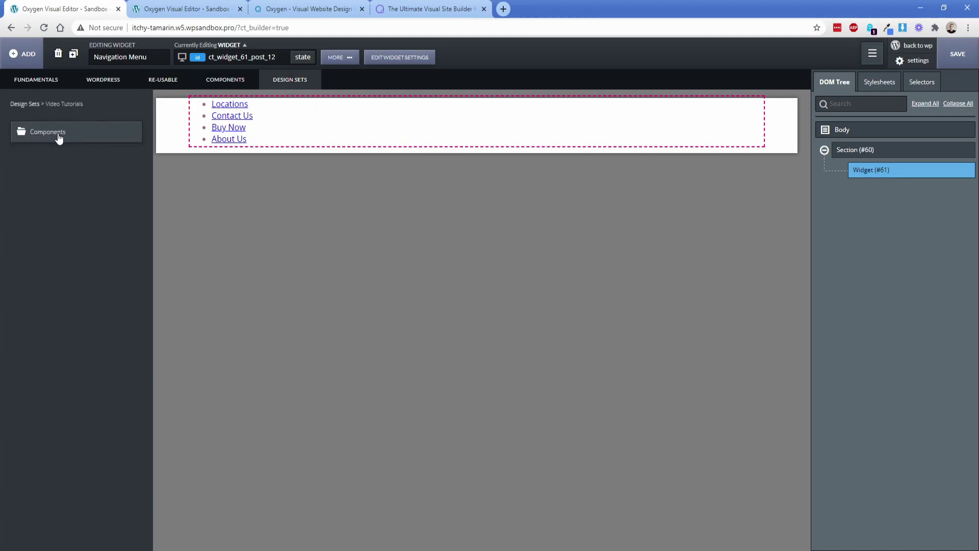
left_click(59, 136)
left_click(64, 104)
left_click(55, 134)
left_click(59, 104)
left_click(29, 103)
Add the Blog Post in Full component from the WP Basics design set to the page.
left_click(55, 158)
left_click(49, 134)
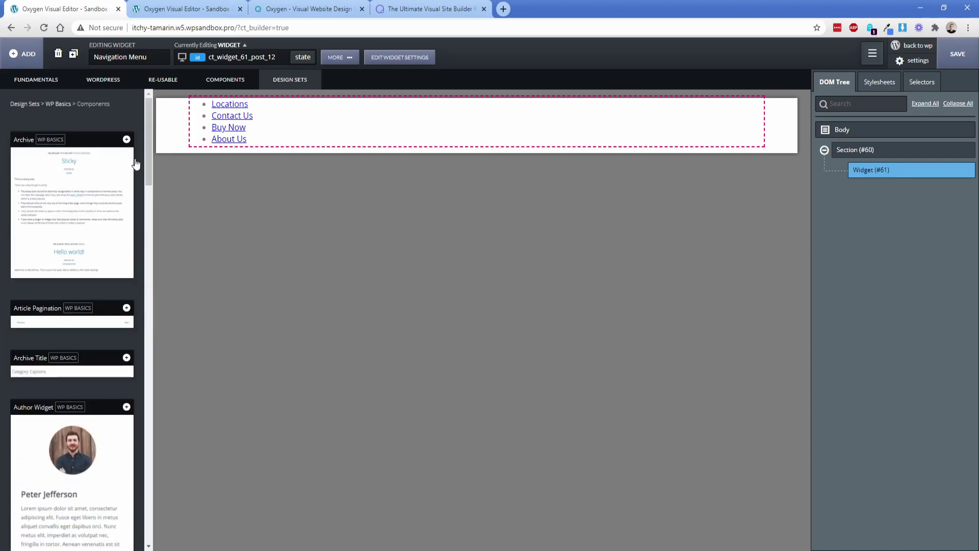
left_click_drag(147, 143, 143, 230)
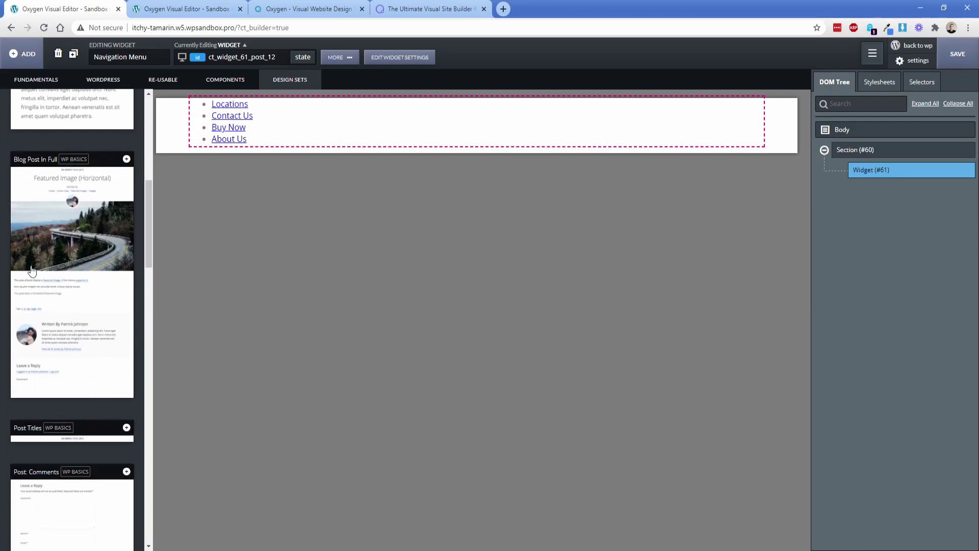
left_click(66, 237)
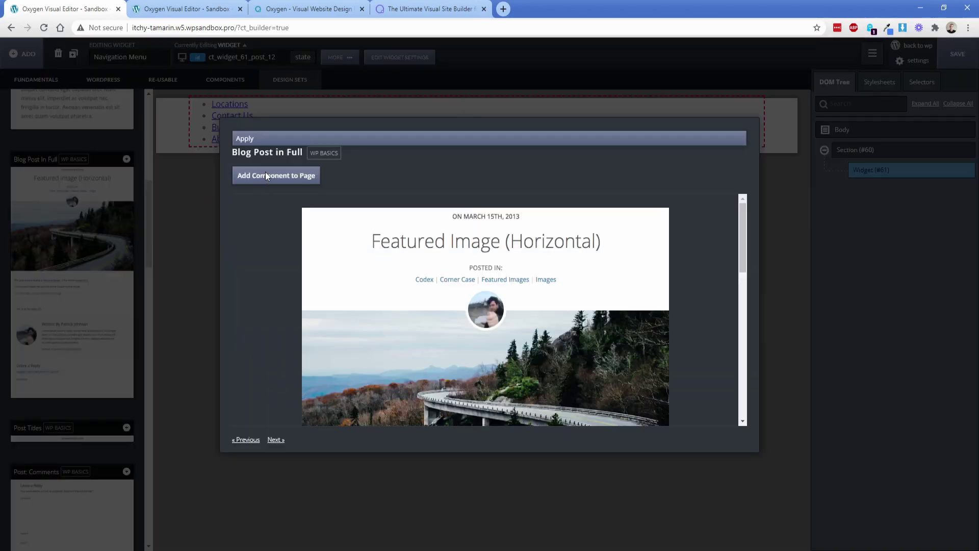
left_click(264, 175)
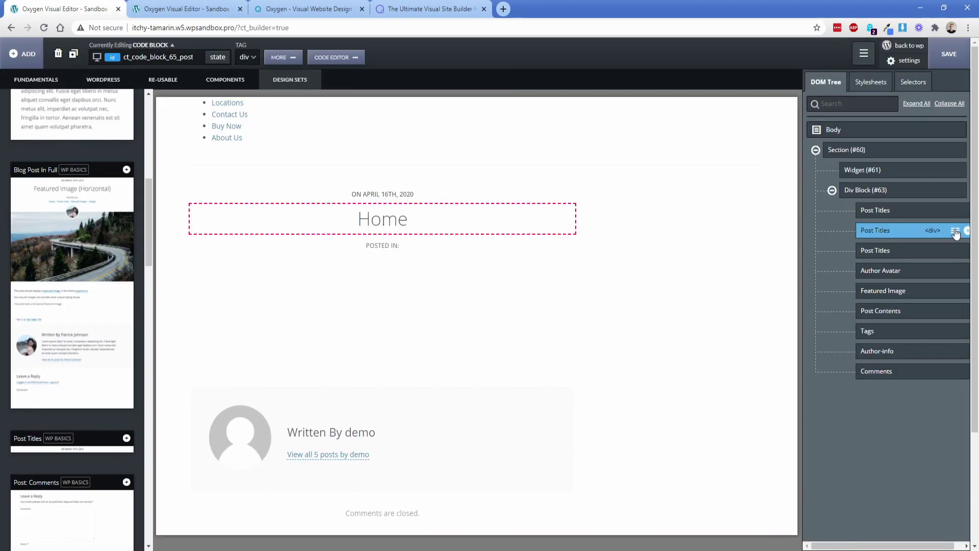
left_click(956, 230)
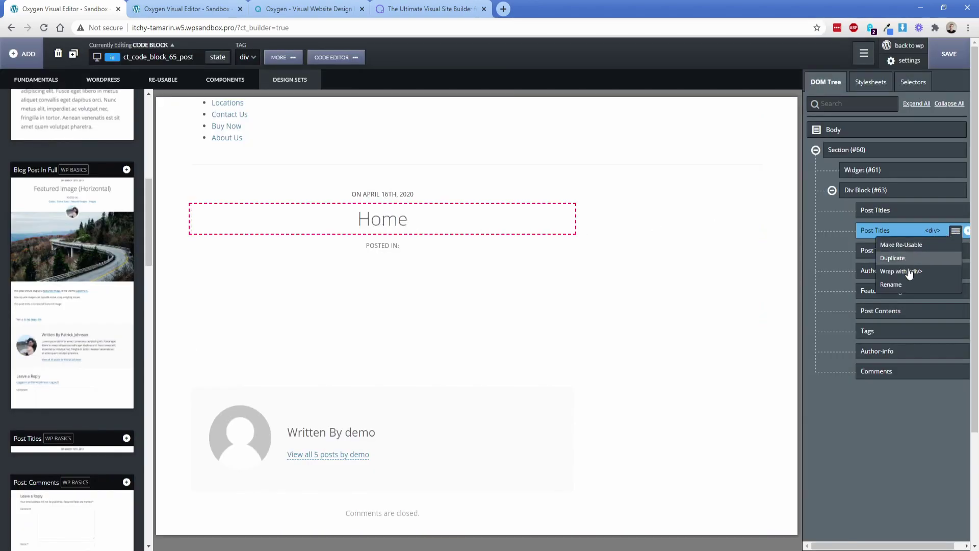
left_click(886, 250)
key("Return")
Examine the PHP & HTML code behind the Home title's code block, including its page-title heading.
double_click(379, 219)
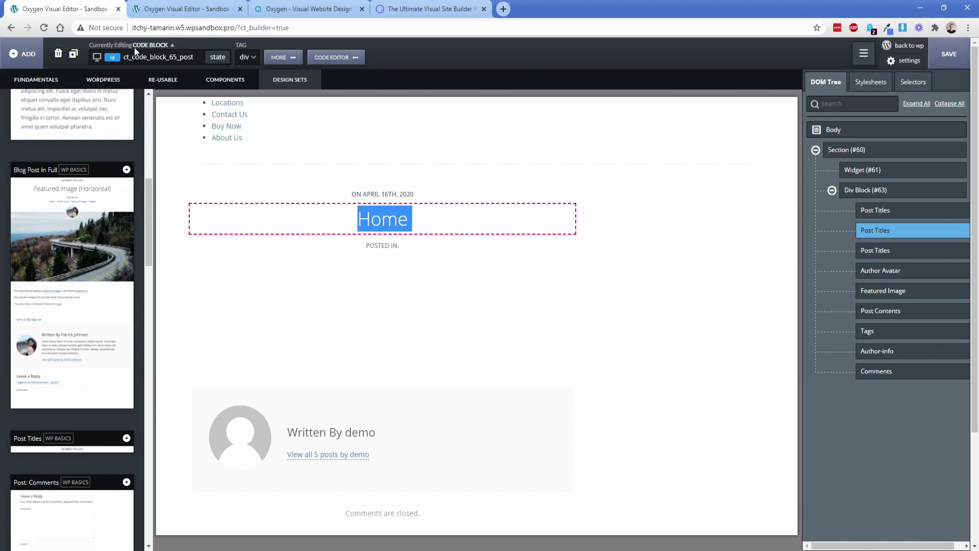
left_click(337, 59)
left_click_drag(165, 167, 106, 76)
left_click(180, 112)
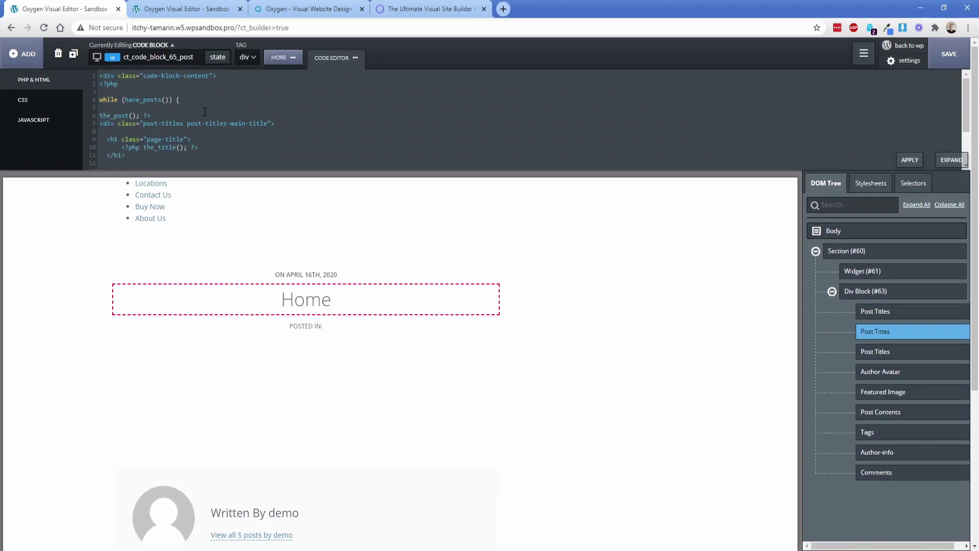
left_click_drag(147, 139, 182, 139)
Review the Home title code block's background and position and size style options.
left_click(282, 57)
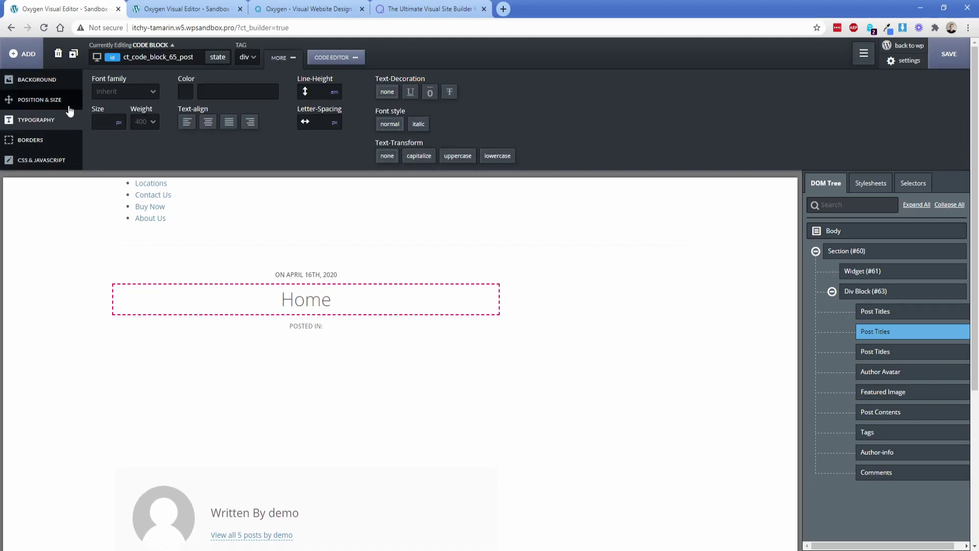
left_click(43, 91)
left_click(51, 105)
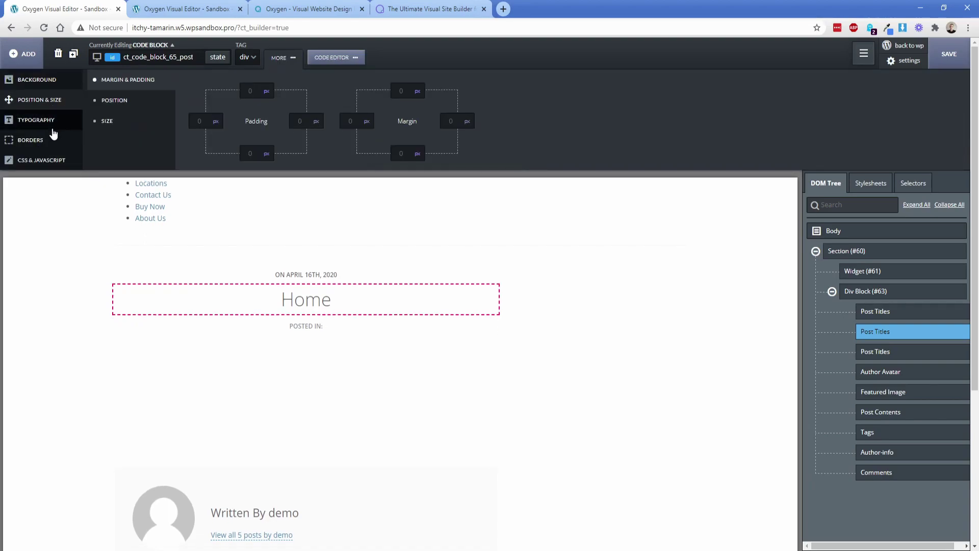
Review the Home title code block's typography and background color style options.
left_click(53, 125)
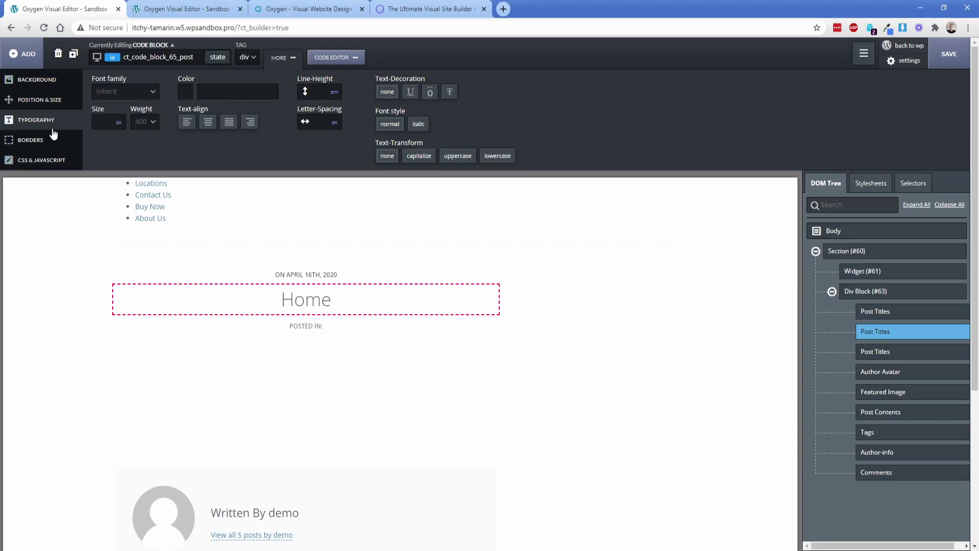
left_click(51, 81)
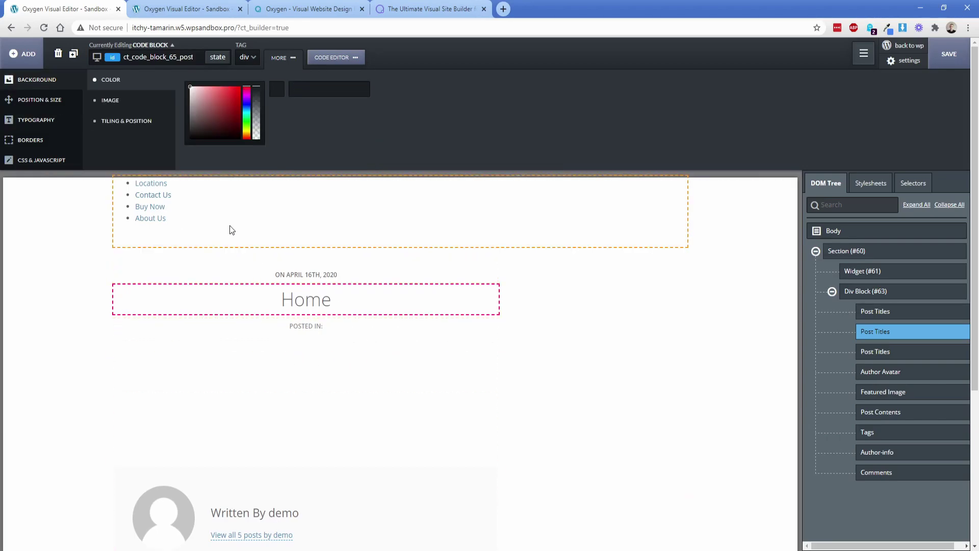
left_click(231, 245)
left_click(379, 308)
Switch to the newer Oxygen editor and look at the Easy Posts element's template options.
left_click(181, 9)
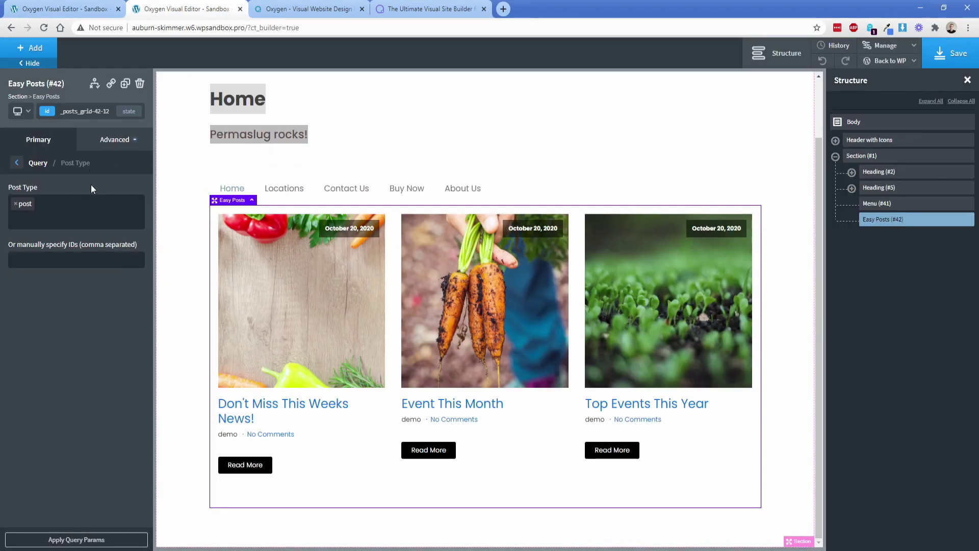
left_click(46, 140)
left_click(64, 226)
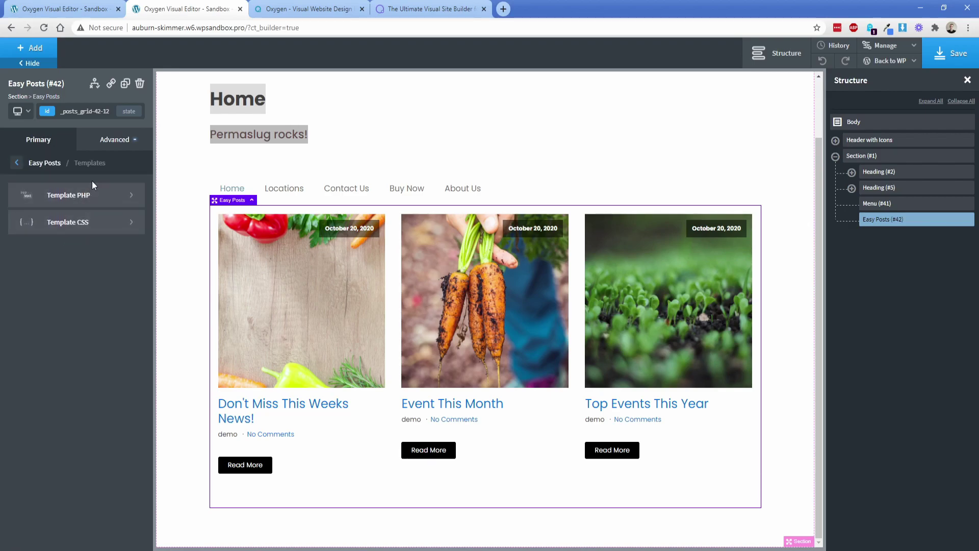
Add a Repeater element to the section below the Easy Posts grid.
left_click(35, 51)
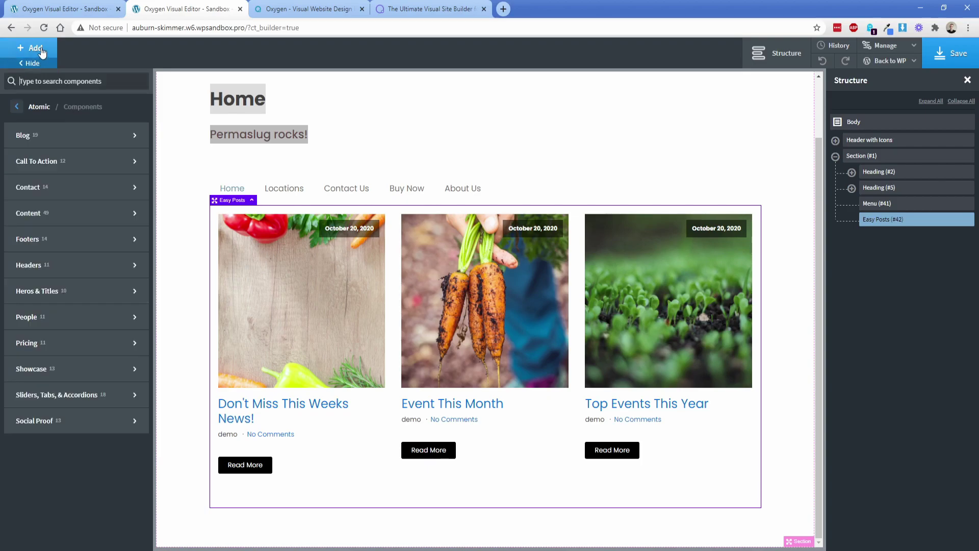
type("re")
left_click(36, 106)
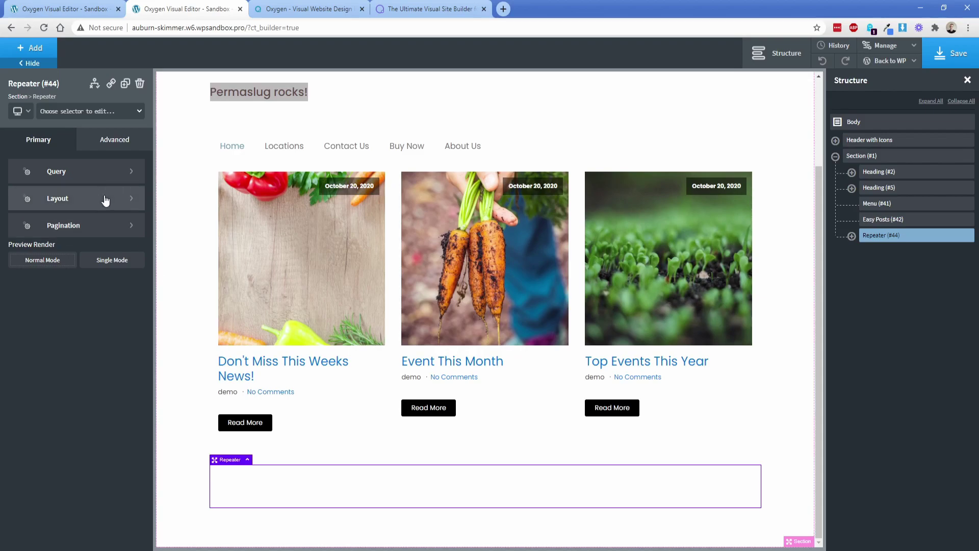
Set the Repeater's query post type to post and apply the query parameters.
left_click(80, 174)
left_click(76, 205)
left_click(62, 233)
left_click(50, 216)
left_click(43, 219)
left_click(65, 532)
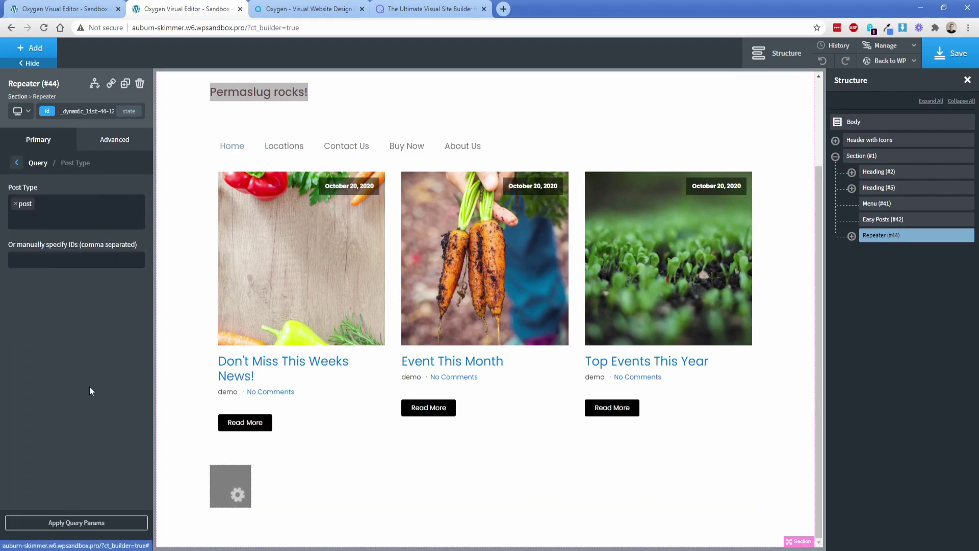
Add a Heading element inside the Repeater.
left_click(36, 54)
left_click(16, 106)
left_click(21, 107)
left_click(41, 234)
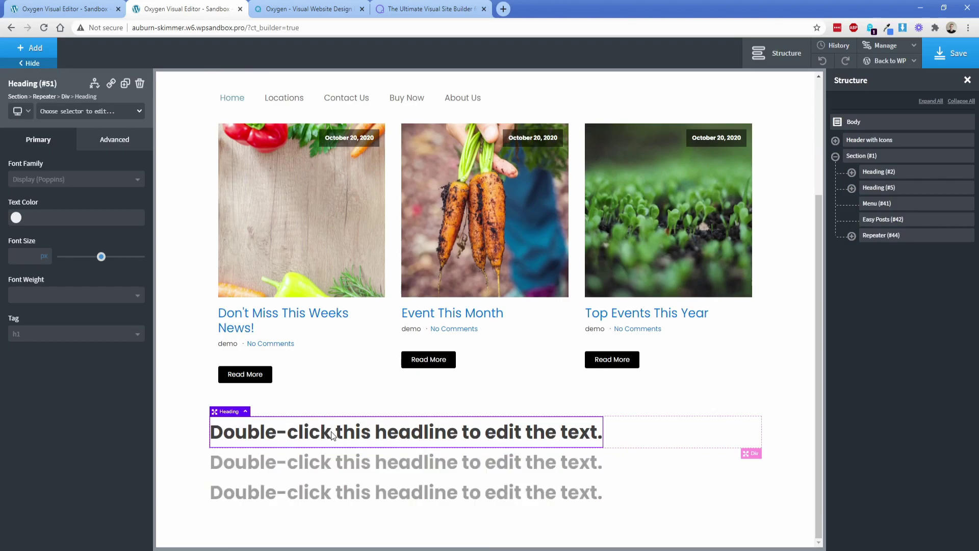
Replace the Repeater heading's placeholder text with the dynamic post title.
double_click(328, 432)
left_click(524, 58)
left_click(214, 170)
left_click(223, 223)
left_click(179, 399)
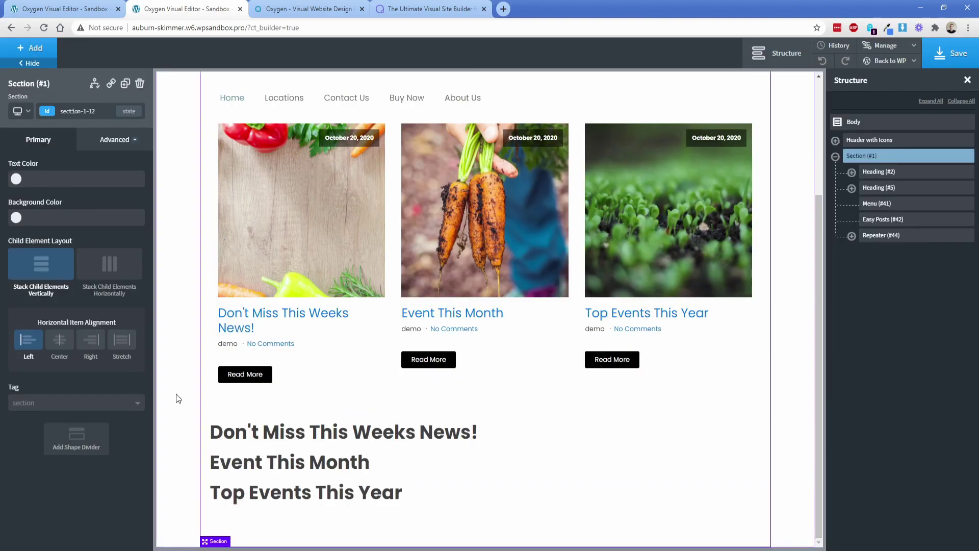
Add an Image element below the post title heading inside the Repeater's div.
left_click(286, 432)
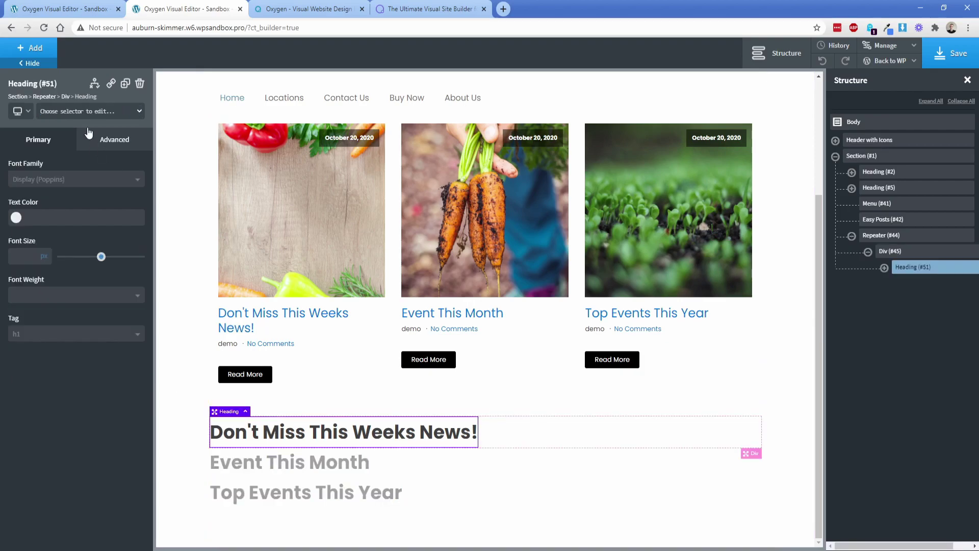
left_click(45, 52)
type("ima")
left_click(49, 115)
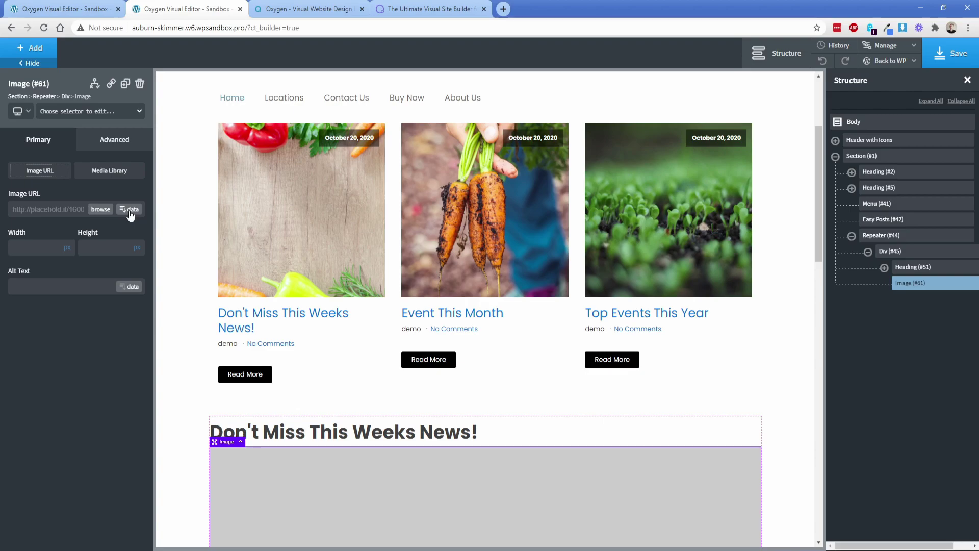
Set the image's URL to the dynamic Featured Image data, leaving the size and default options blank.
left_click(130, 210)
left_click(233, 173)
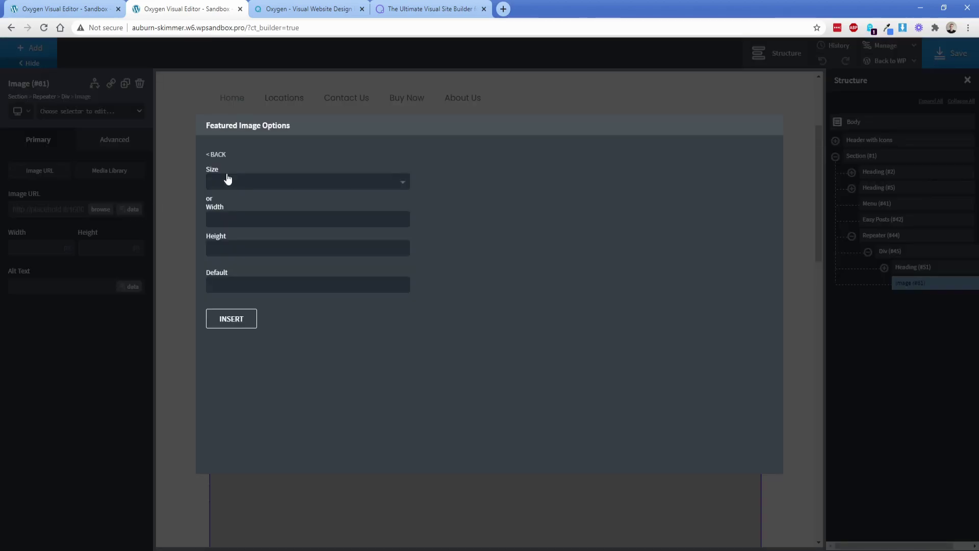
left_click(230, 319)
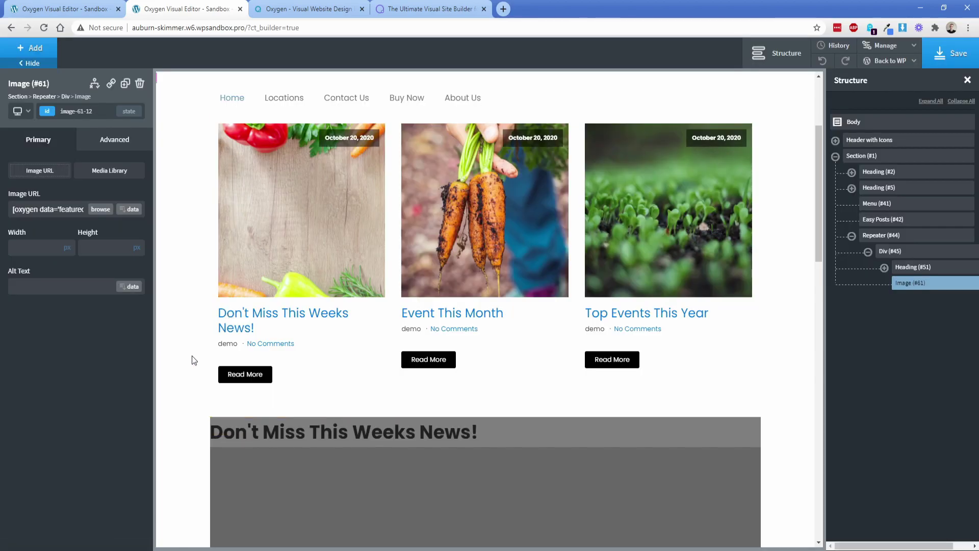
left_click(192, 356)
Check the repeated featured images and set the image's width to 250 px.
scroll(192, 356, "down", 5)
scroll(192, 356, "down", 6)
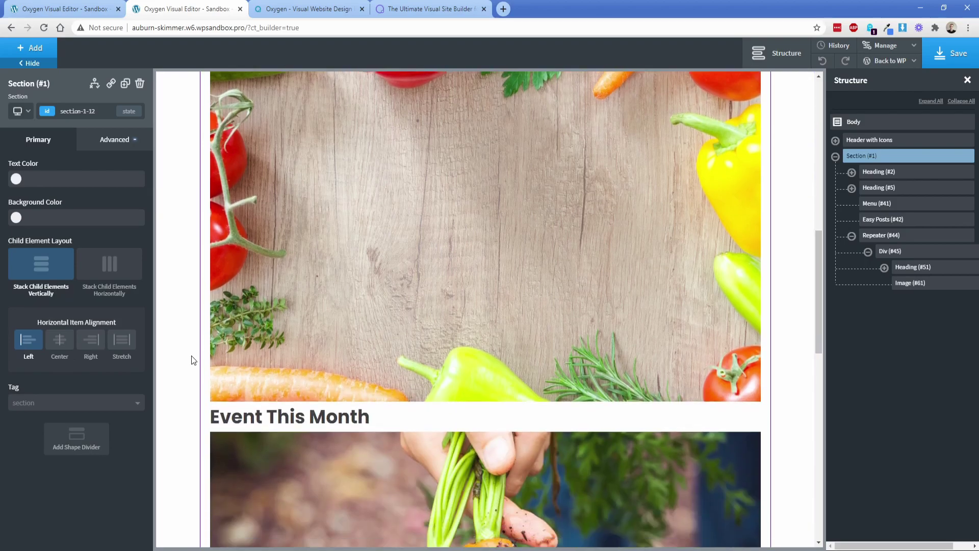
scroll(191, 356, "up", 8)
left_click(261, 338)
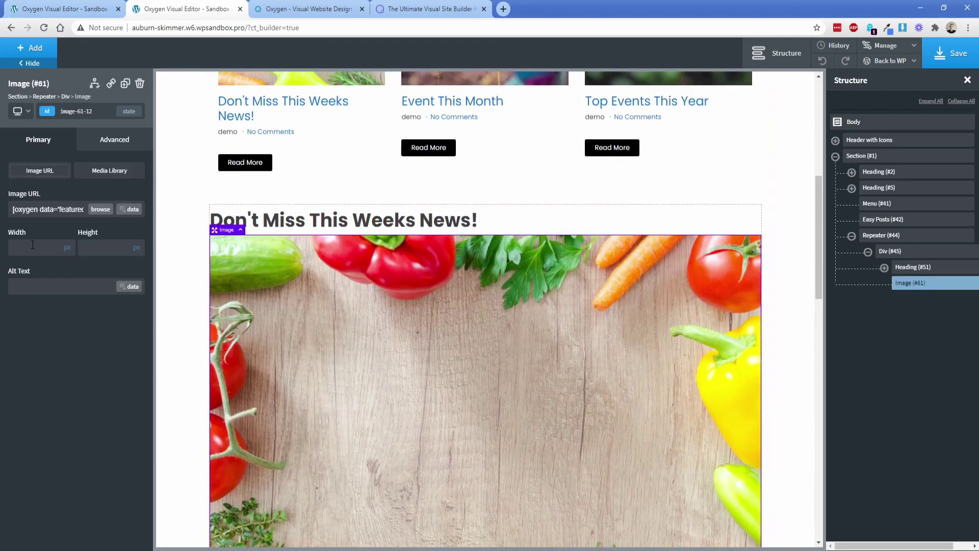
left_click(33, 244)
type("250")
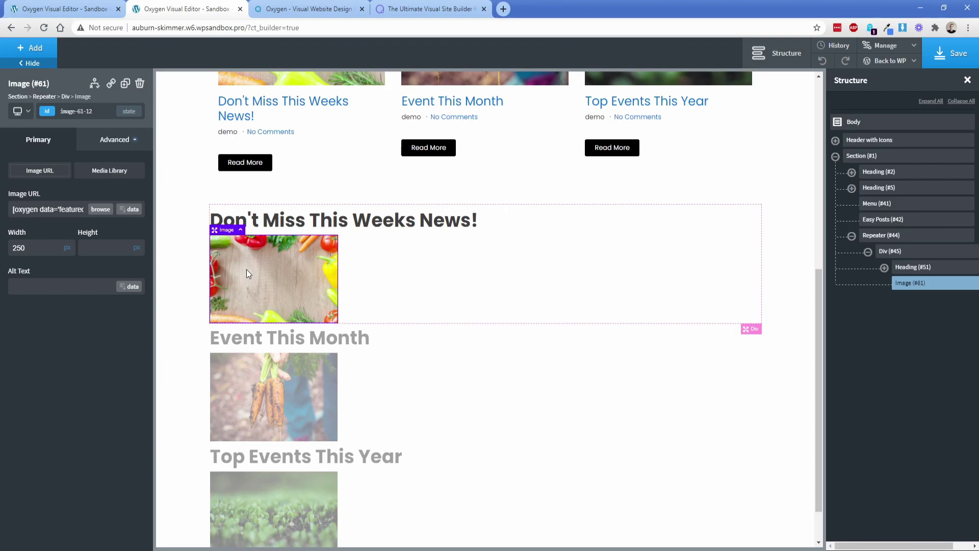
Add a Text Link below the featured image in the Repeater and set its text to "Read More".
left_click(33, 48)
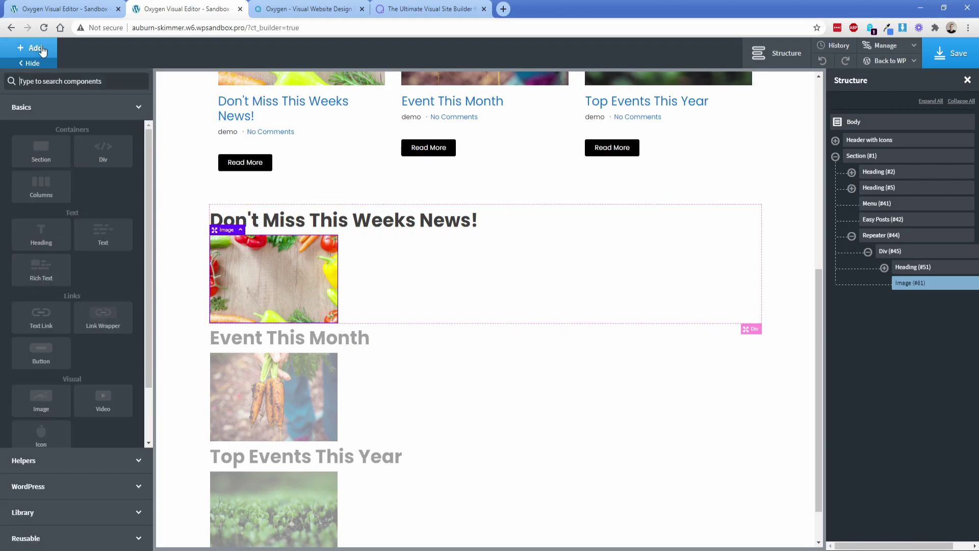
type("text")
left_click(42, 112)
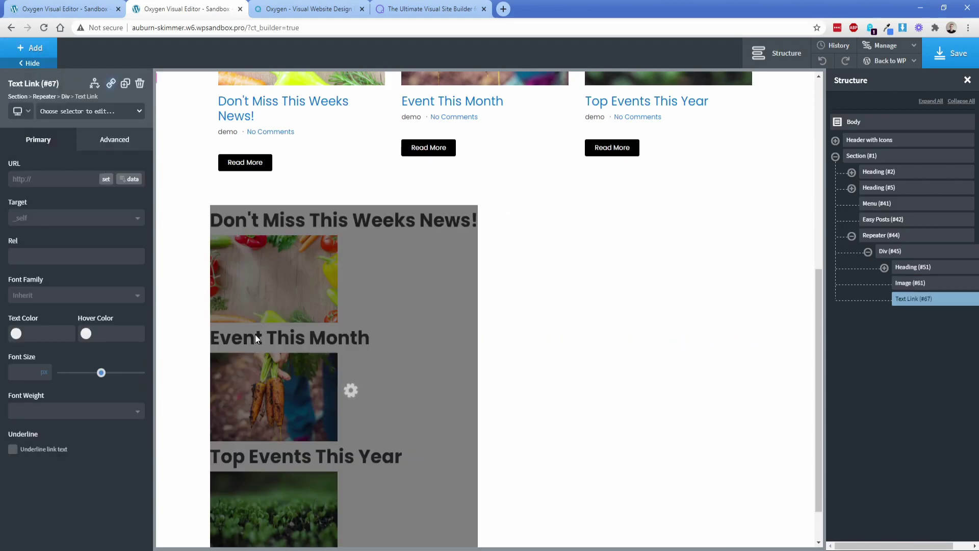
double_click(255, 329)
type("Read More")
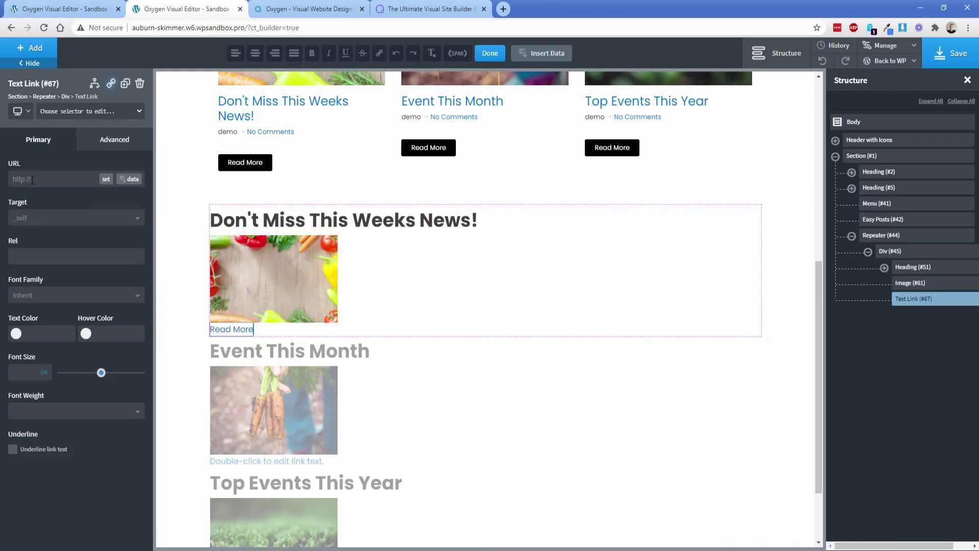
Set the Read More link's URL to the dynamic post Permalink.
left_click(130, 178)
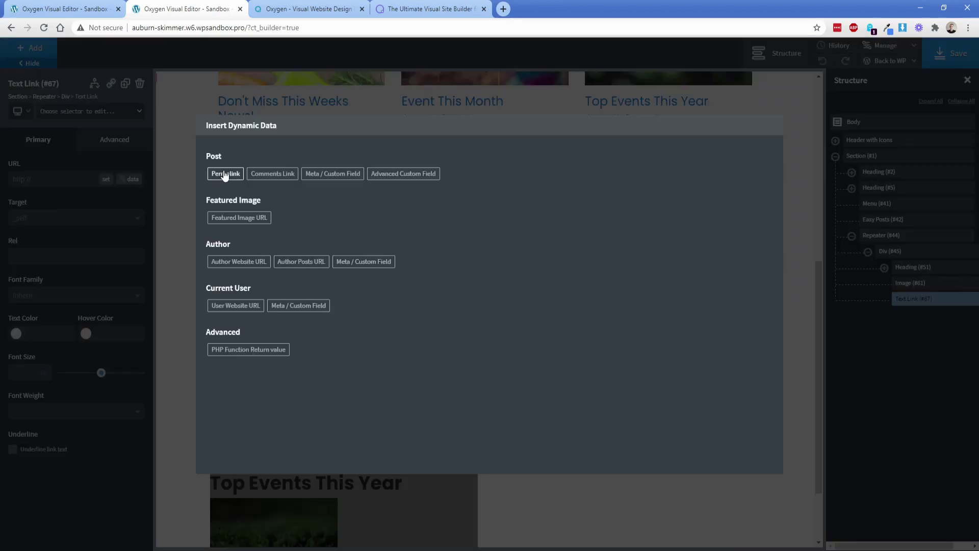
left_click(223, 173)
left_click(173, 241)
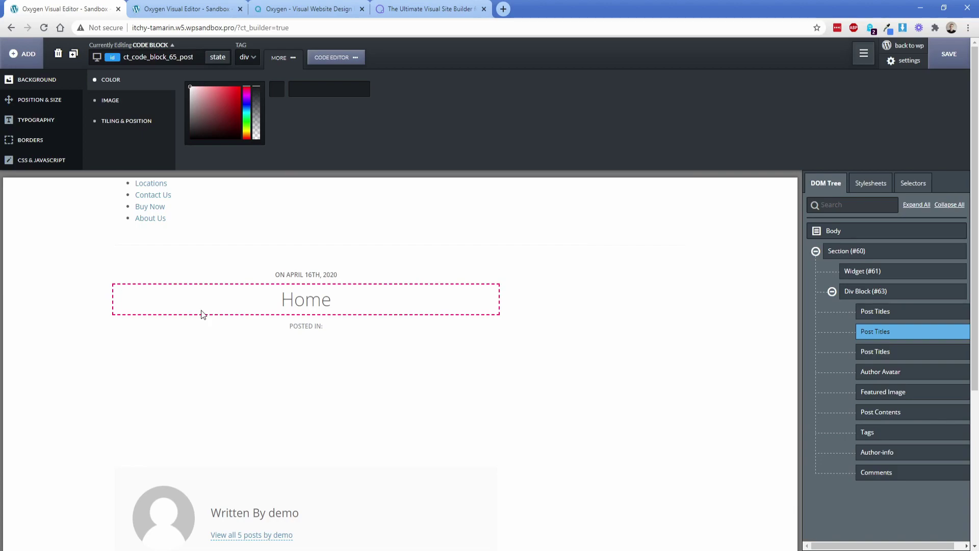
Leave the older editor's page and switch to the oxygenbuilder.com home page.
left_click(643, 313)
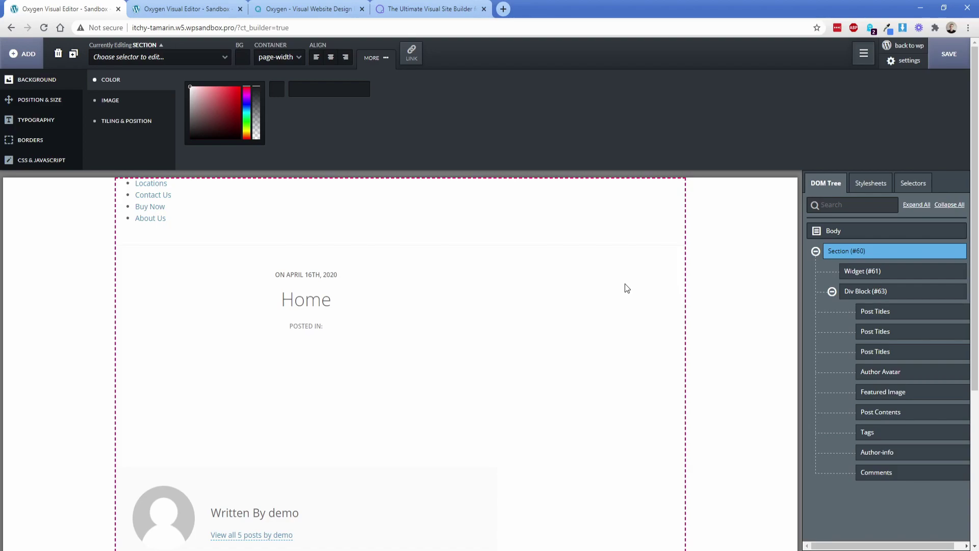
left_click(424, 9)
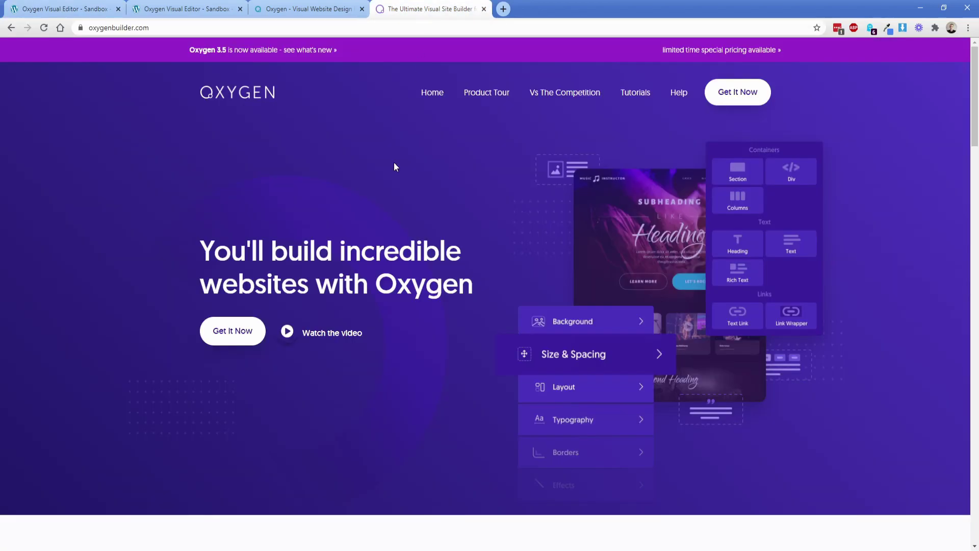